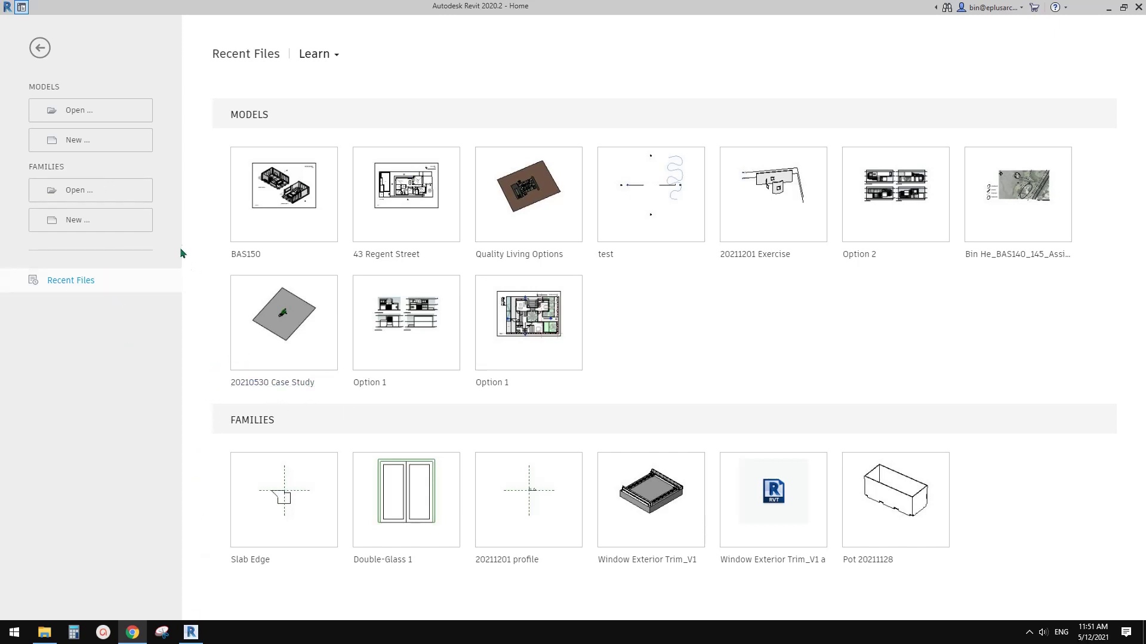
- Create a new project from the Architectural Template
left_click(96, 141)
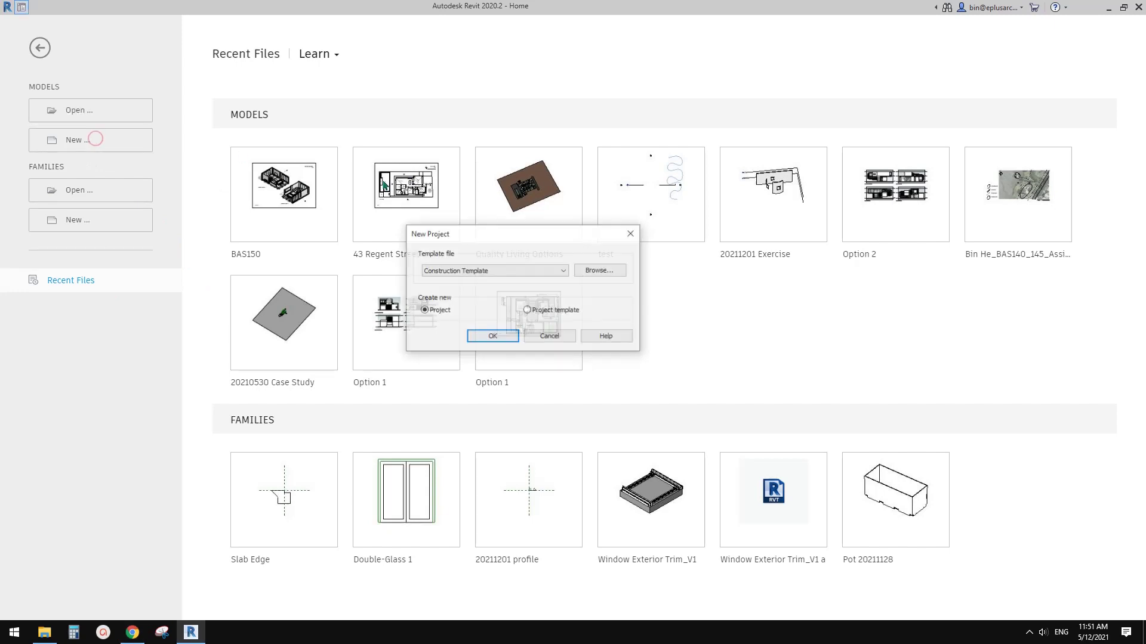
left_click(528, 271)
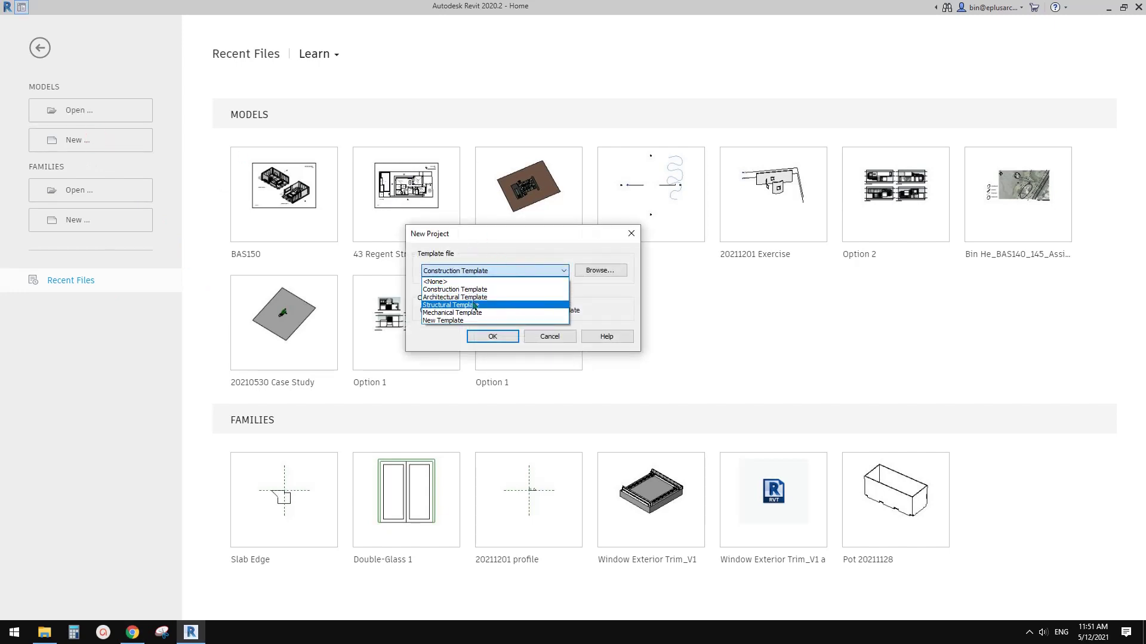
left_click(461, 298)
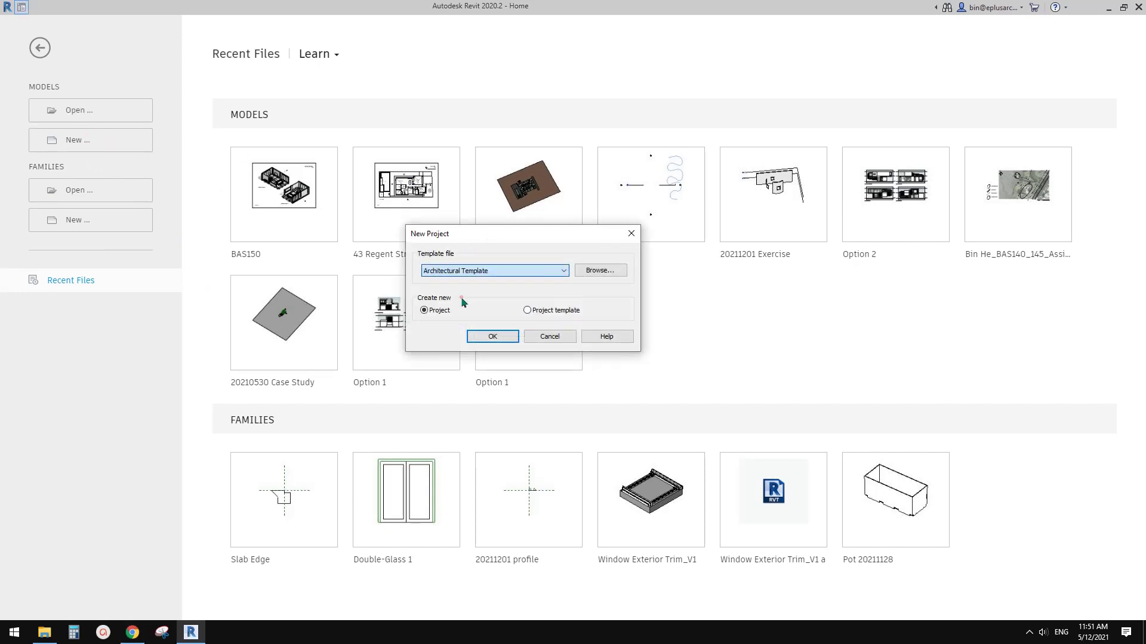
left_click(493, 337)
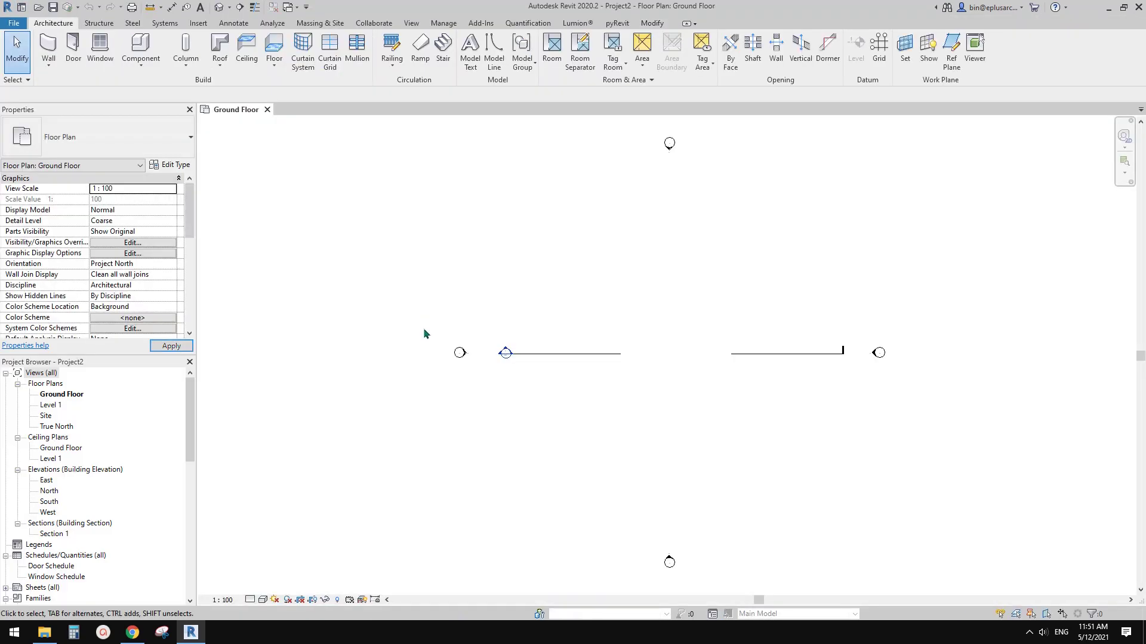
- Draw a rectangular loop of Double brick - 270 walls, about 10730 by 5730 mm, above the section line in the Ground Floor plan
middle_click_drag(604, 370, 567, 392)
middle_click_drag(539, 354, 532, 354)
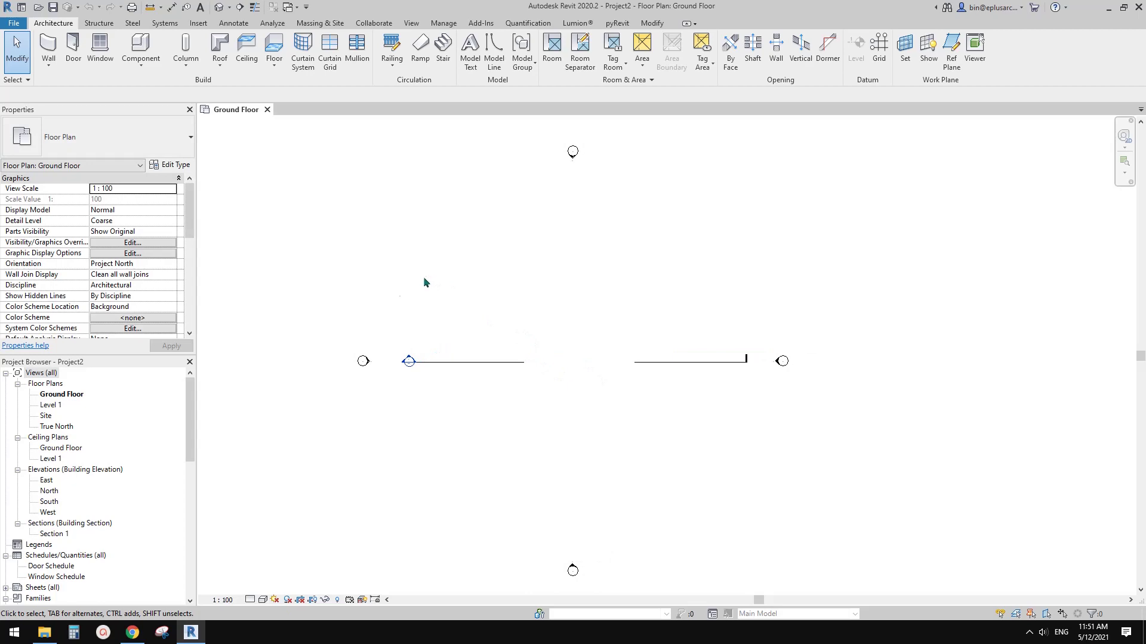
middle_click_drag(423, 276, 362, 272)
left_click(645, 24)
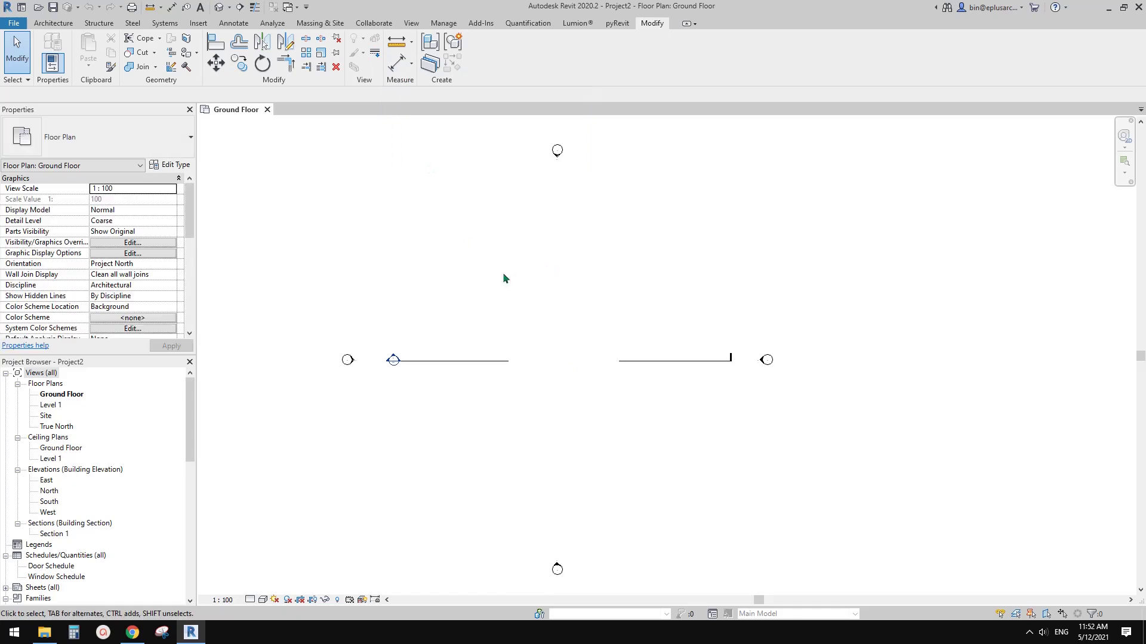
key("w")
key("a")
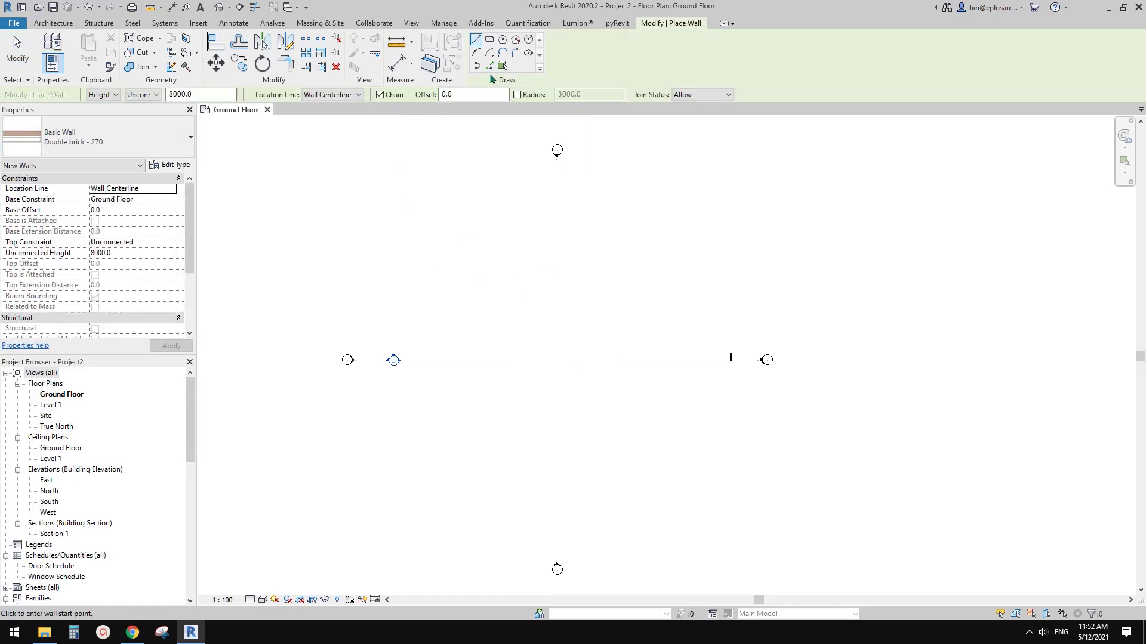
left_click(489, 39)
left_click(467, 264)
left_click(561, 315)
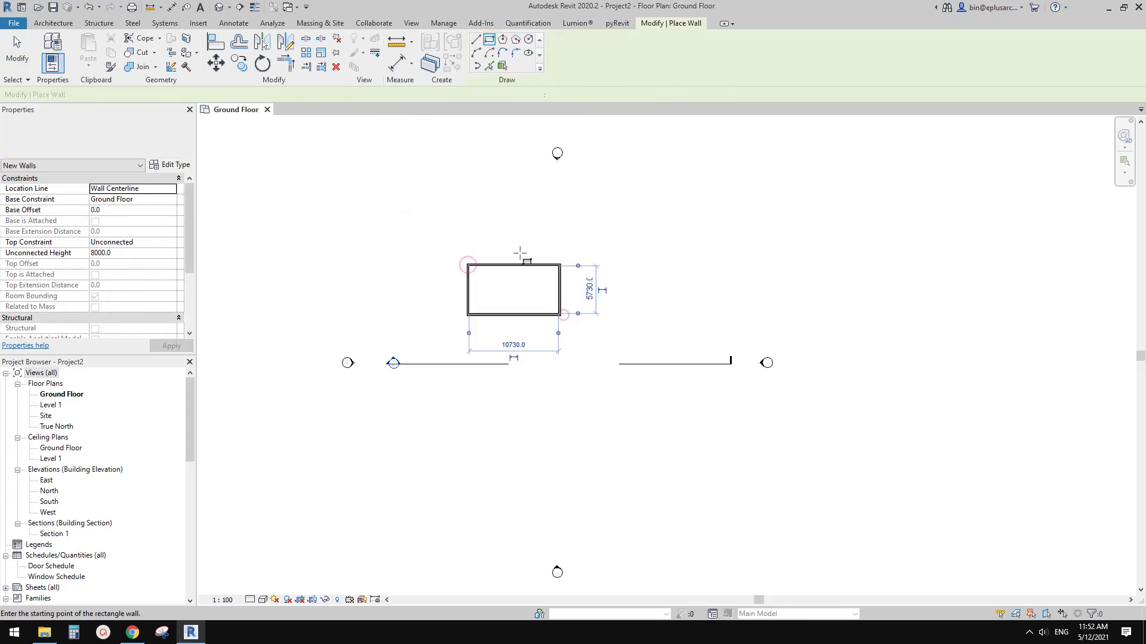
key("Escape")
key("Escape")
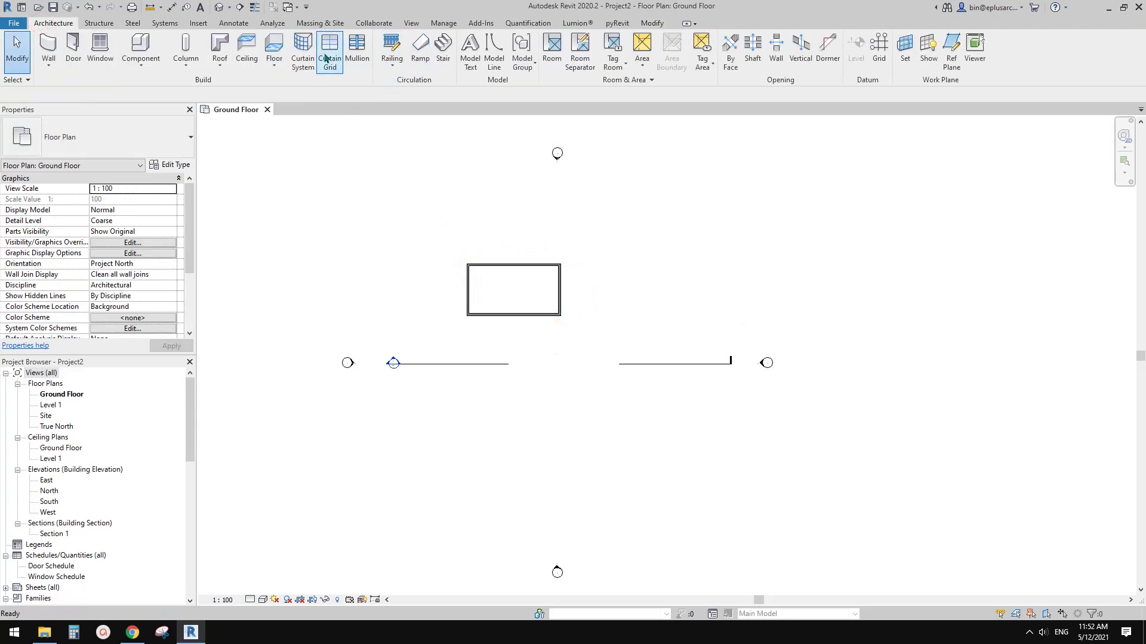
- Create a Generic - 400mm footprint roof on Level 1 from the chain of four walls, with sloped edges and no overhang
left_click(219, 46)
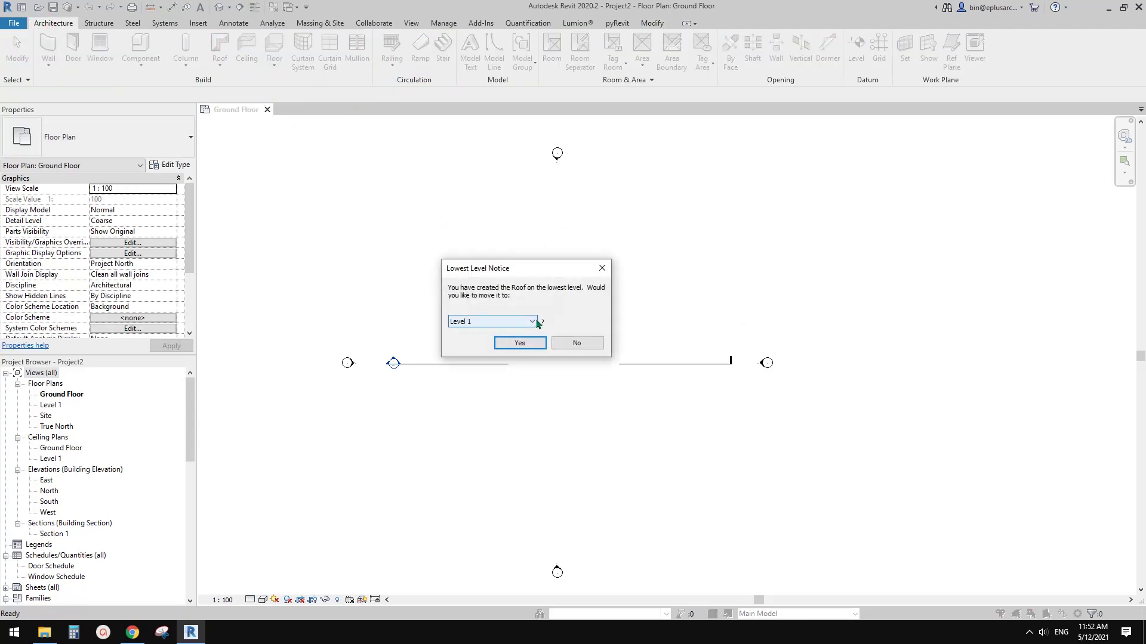
left_click(535, 343)
key("Tab")
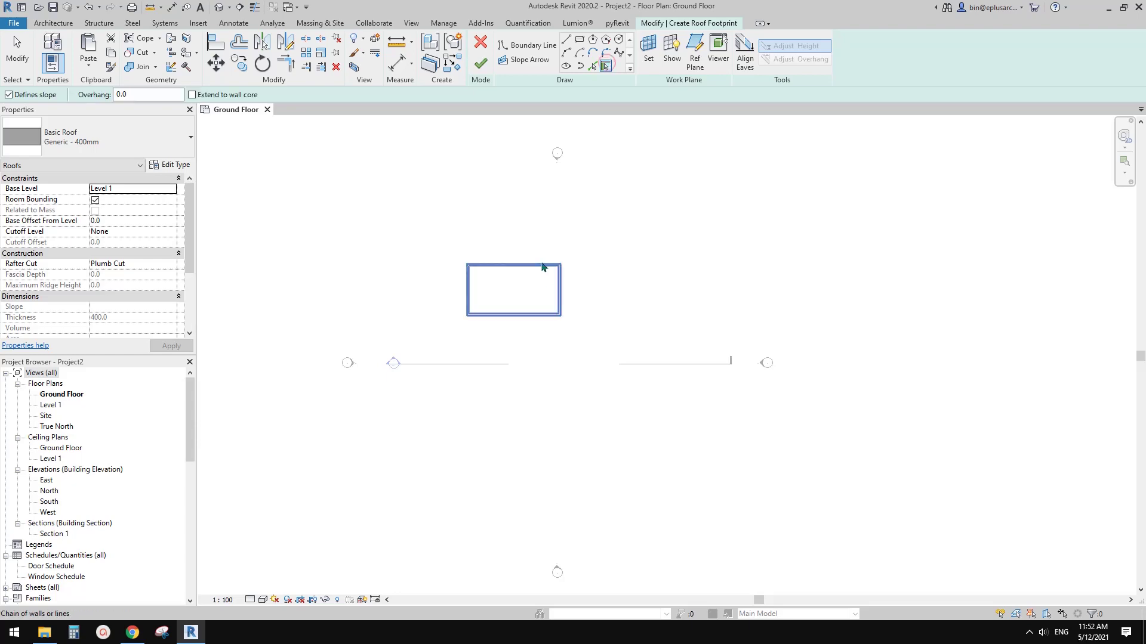
left_click(545, 265)
left_click(480, 62)
key("Return")
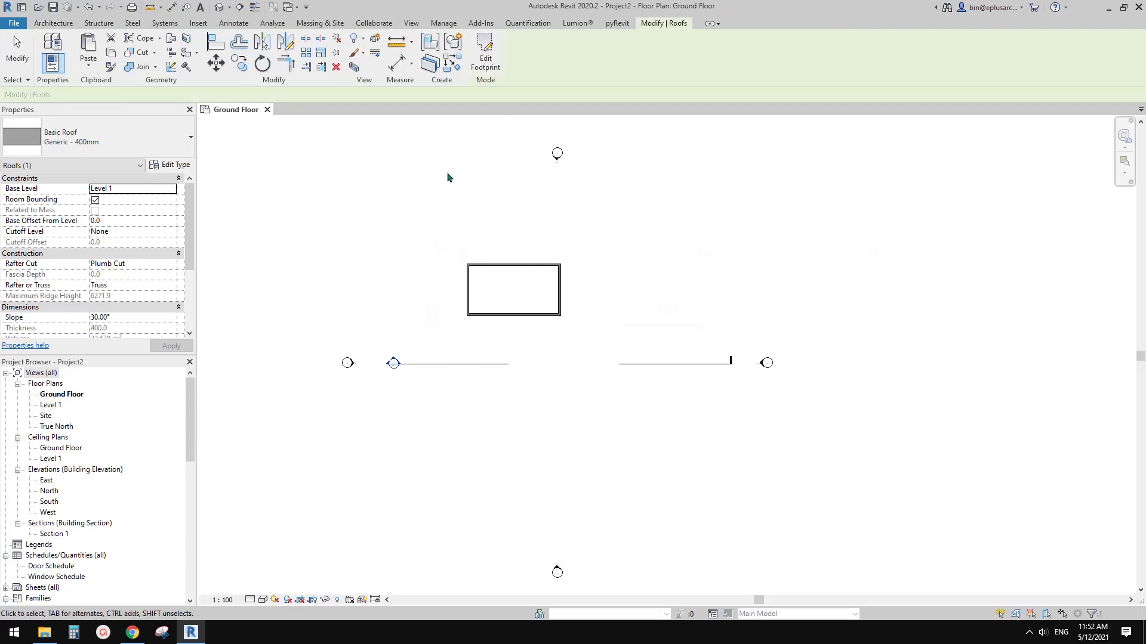
- Open the default 3D view and attach the tops of all four walls to the roof
left_click(218, 7)
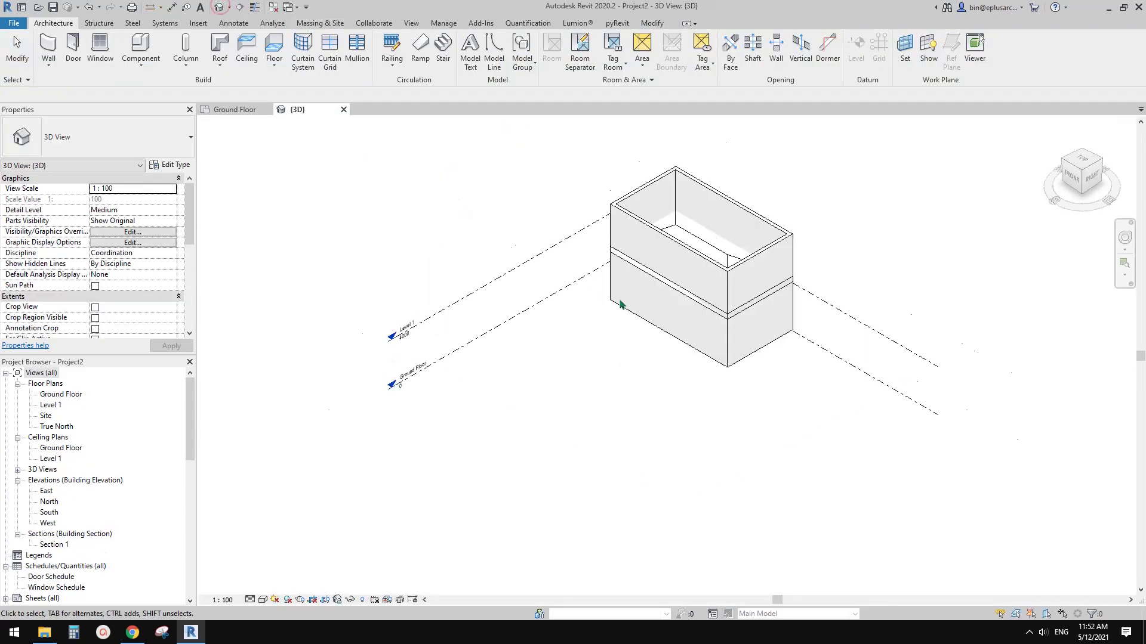
scroll(621, 304, "up", 1)
middle_click_drag(622, 304, 783, 290, "shift")
scroll(754, 288, "up", 1)
key("Tab")
left_click(652, 308)
middle_click_drag(652, 308, 540, 376, "shift")
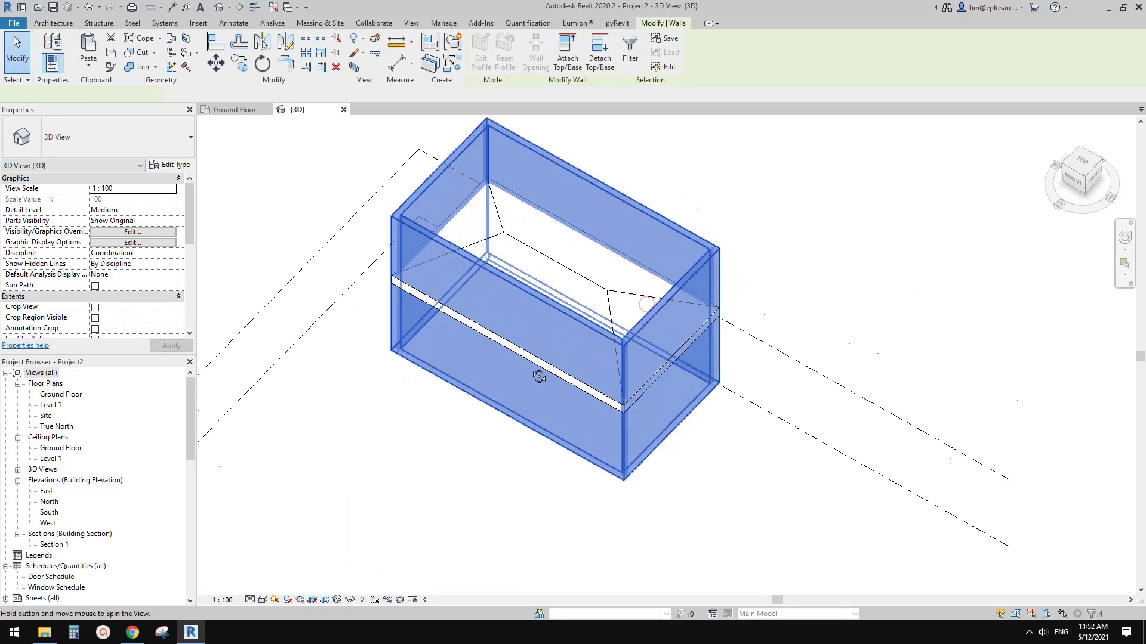
left_click(572, 53)
left_click(609, 266)
key("Escape")
middle_click_drag(609, 266, 652, 288, "shift")
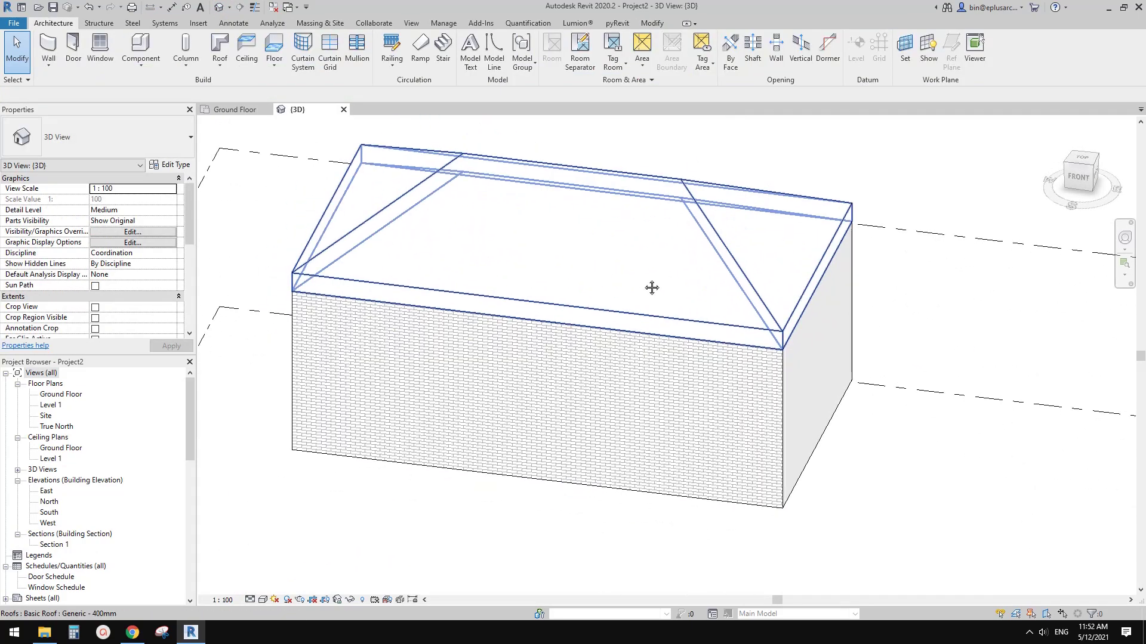
middle_click_drag(599, 321, 524, 256, "shift")
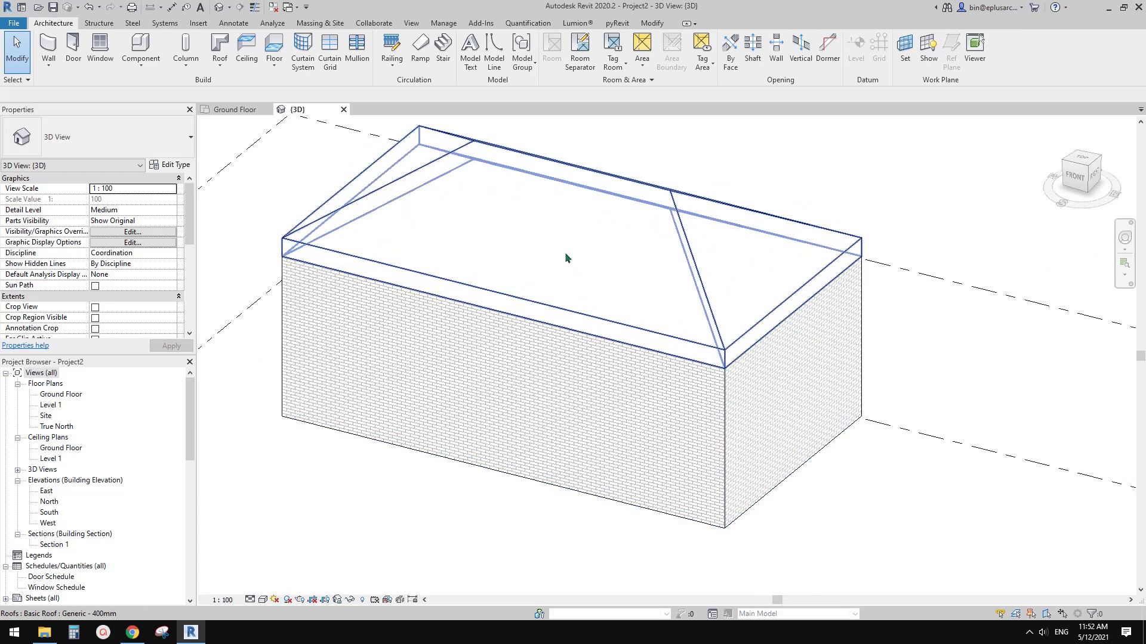
middle_click_drag(614, 322, 524, 319)
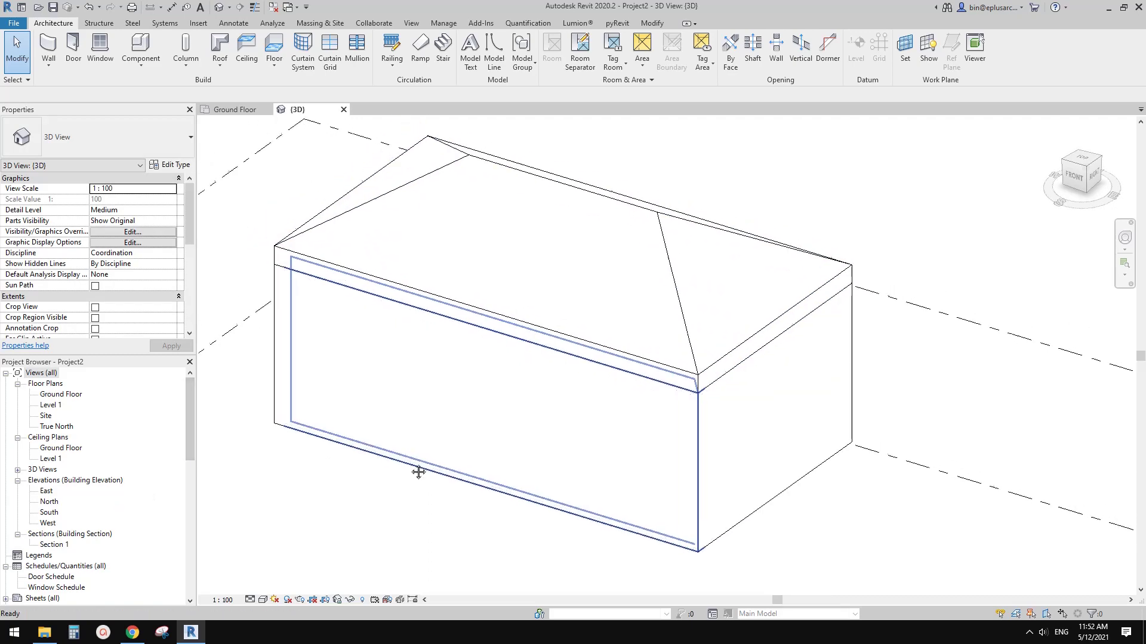
- Open the North elevation and toggle the Thin Lines display
double_click(49, 502)
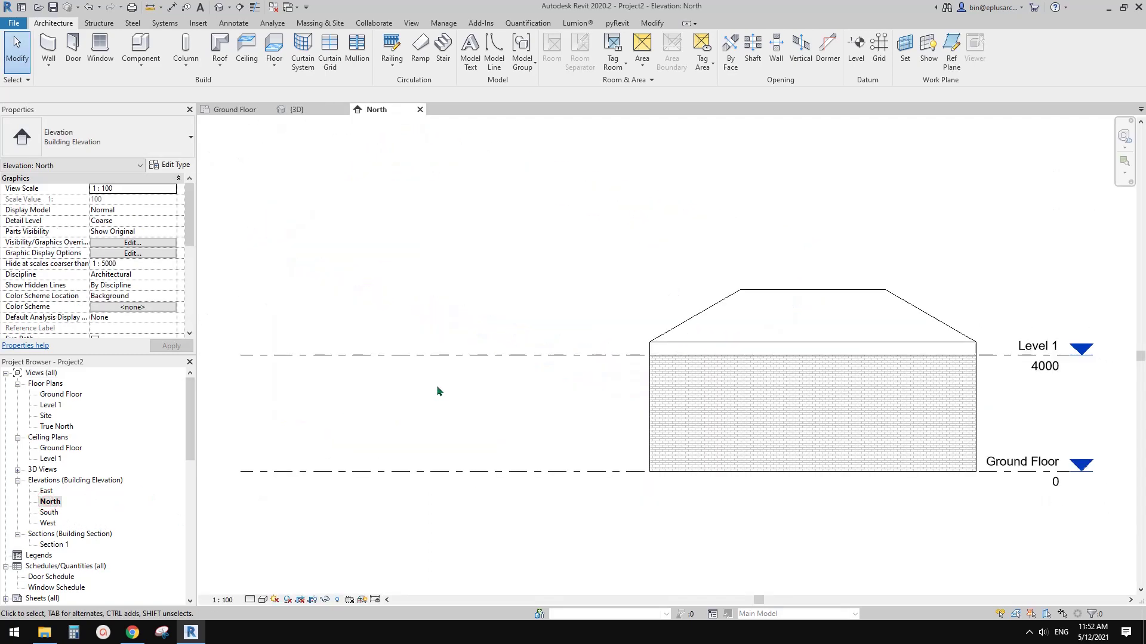
scroll(623, 406, "up", 4)
middle_click_drag(519, 340, 570, 366)
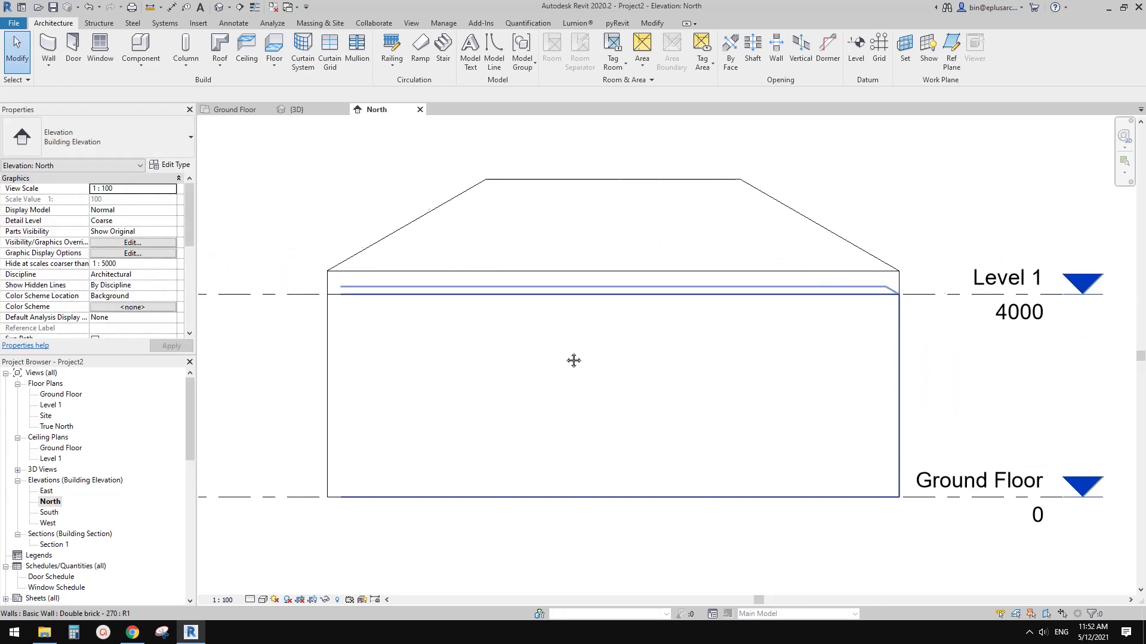
middle_click_drag(401, 387, 399, 394)
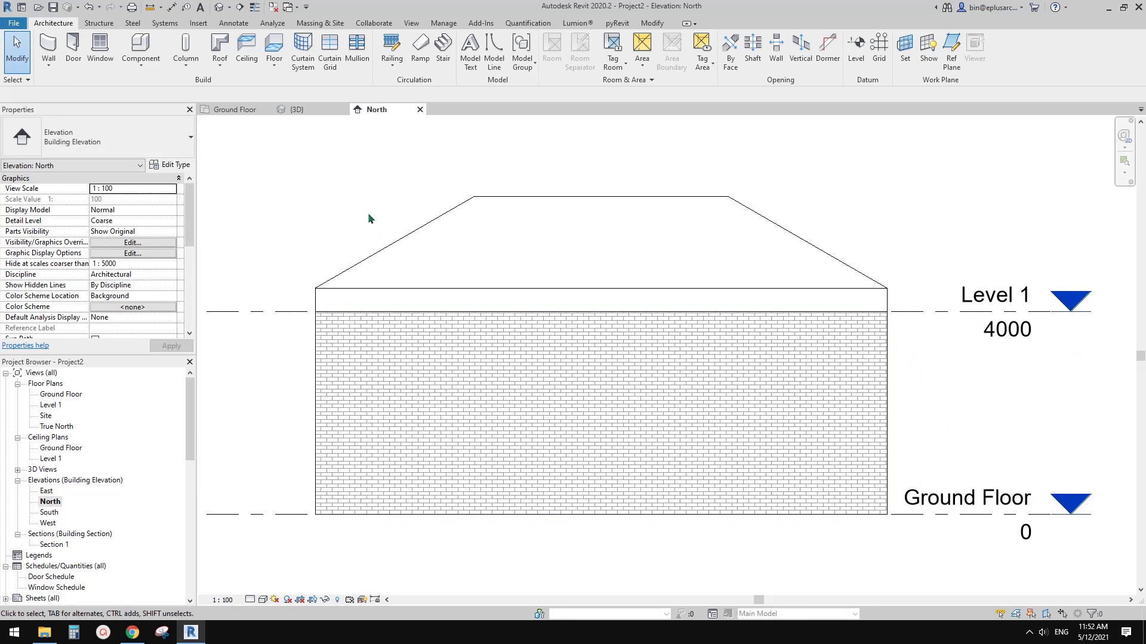
left_click(253, 11)
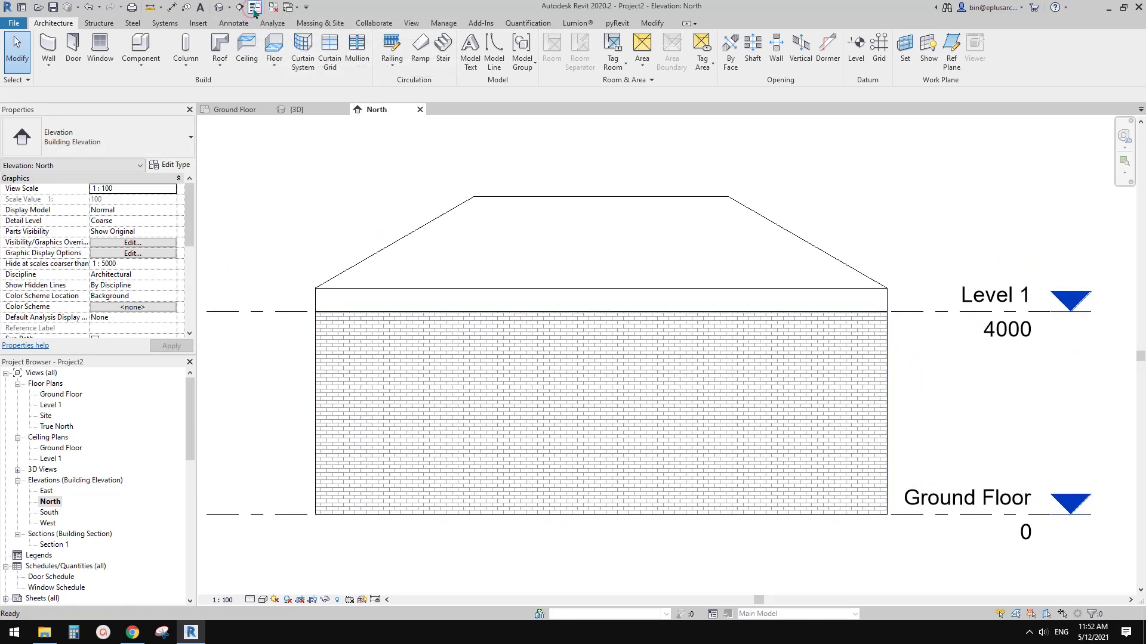
- Examine how heavily the outlines of the roof and brick walls are drawn in the North elevation
scroll(371, 288, "up", 2)
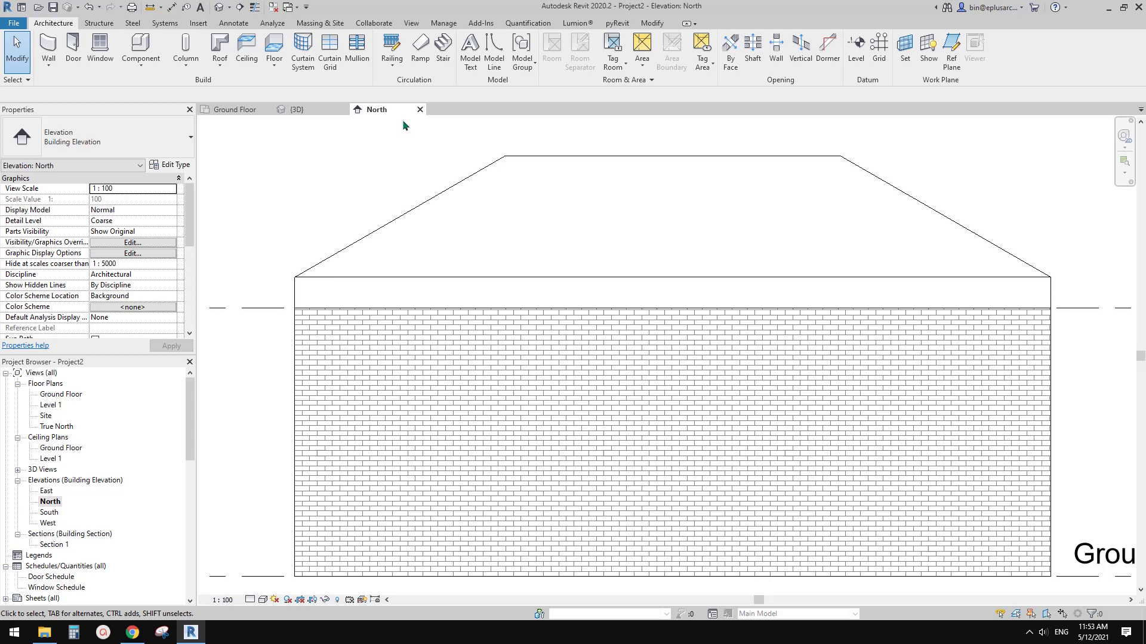
middle_click_drag(372, 239, 362, 207)
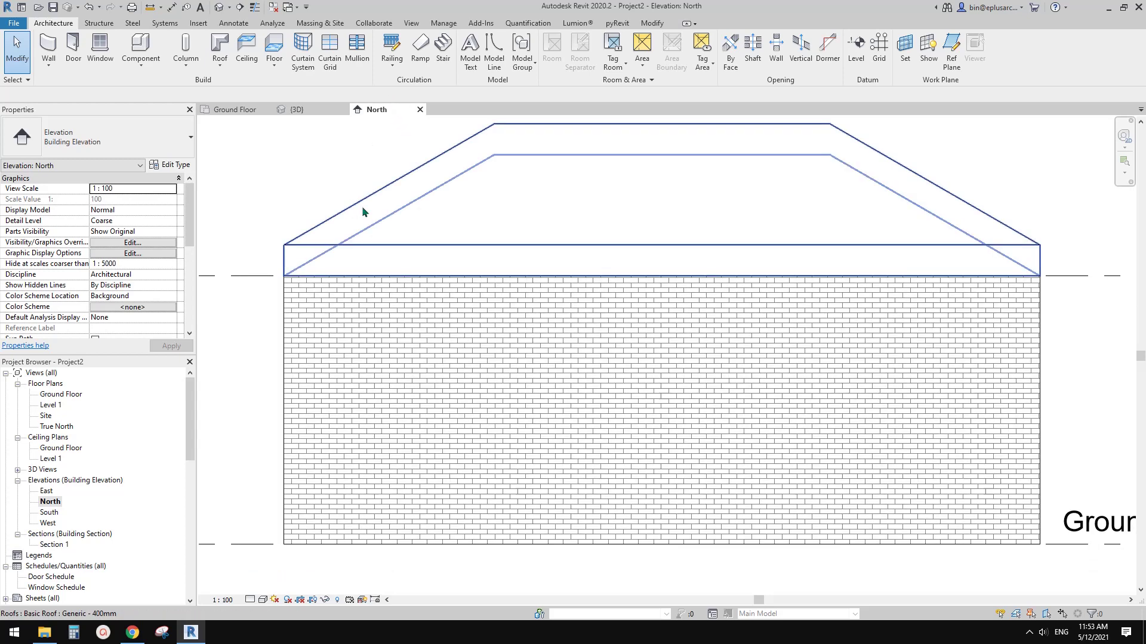
mouse_move(397, 242)
middle_mouse_down()
mouse_move(388, 222)
mouse_move(400, 216)
middle_mouse_up()
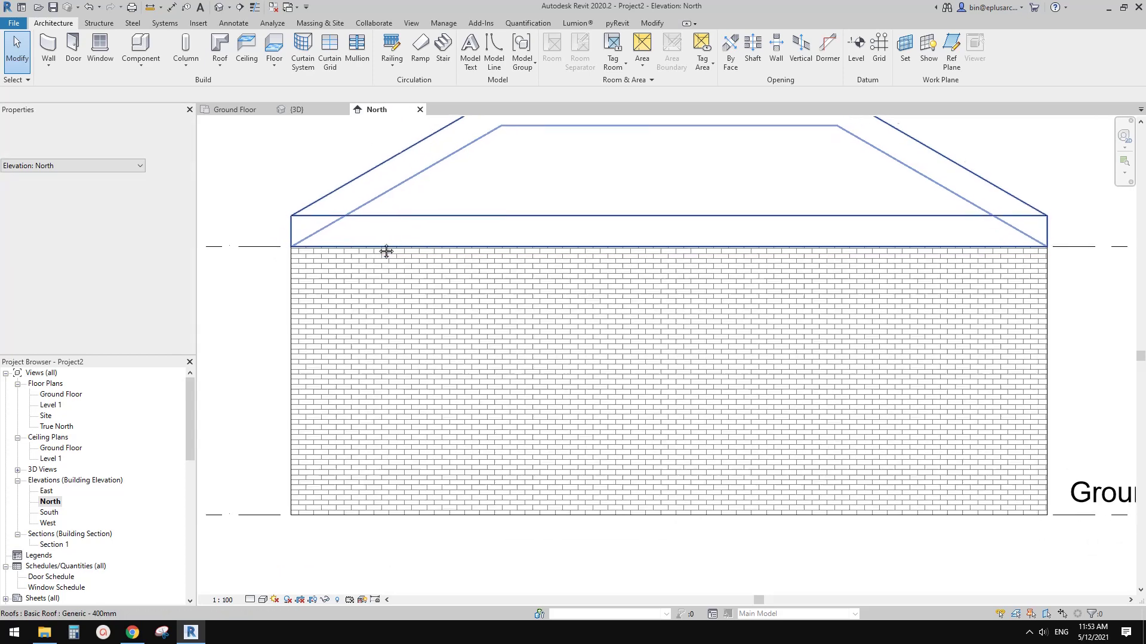
scroll(388, 250, "up", 2)
scroll(394, 272, "down", 2)
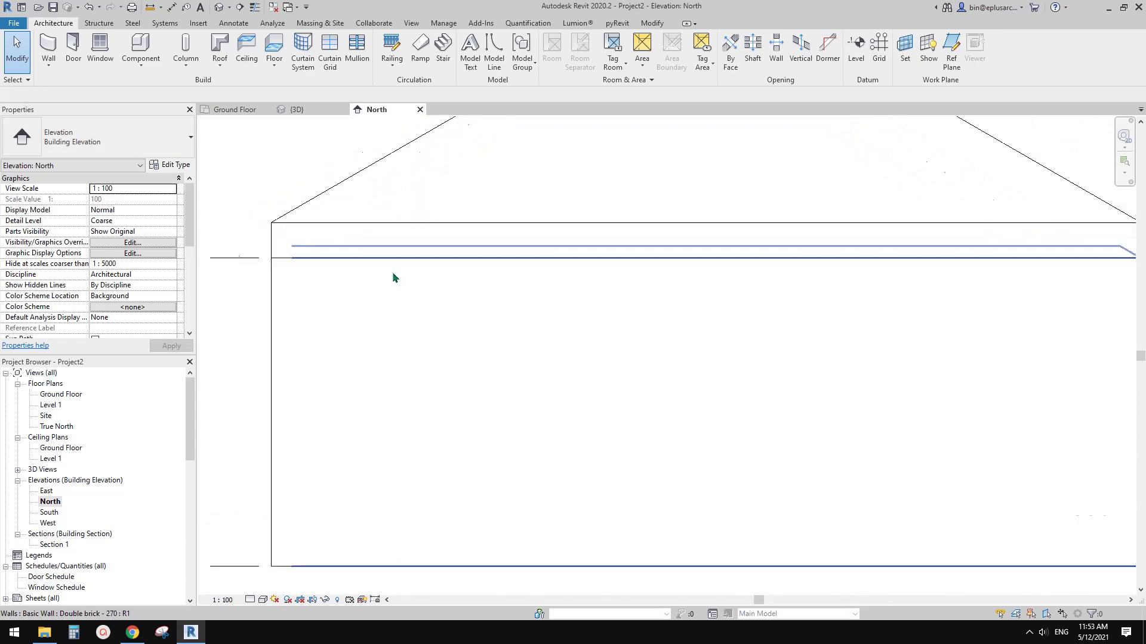
scroll(388, 270, "down", 2)
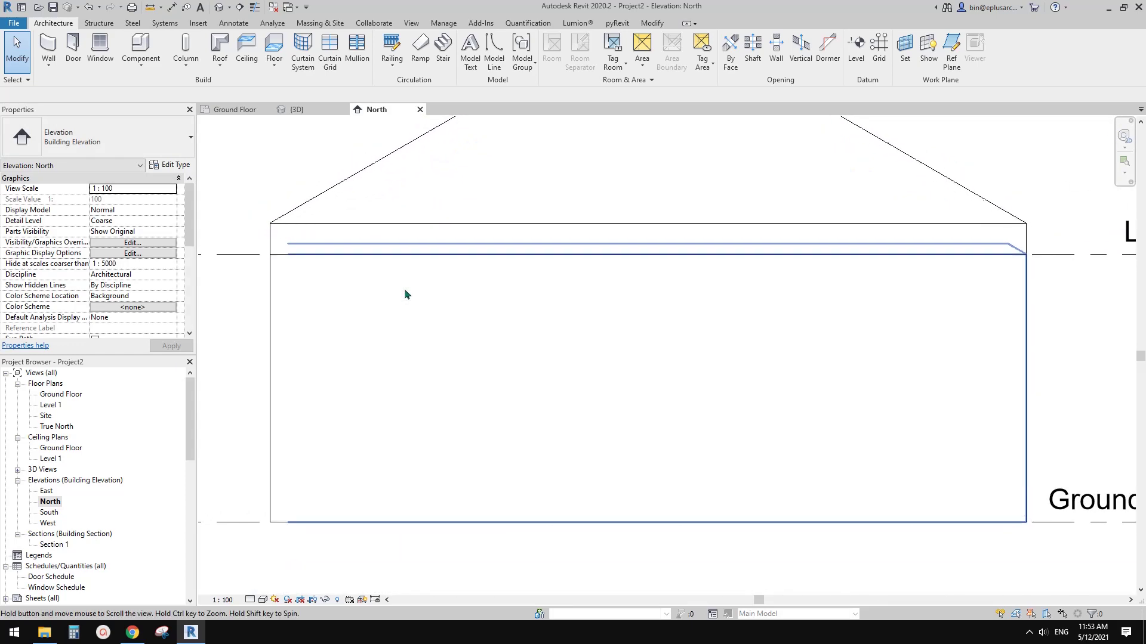
middle_click_drag(463, 302, 453, 310)
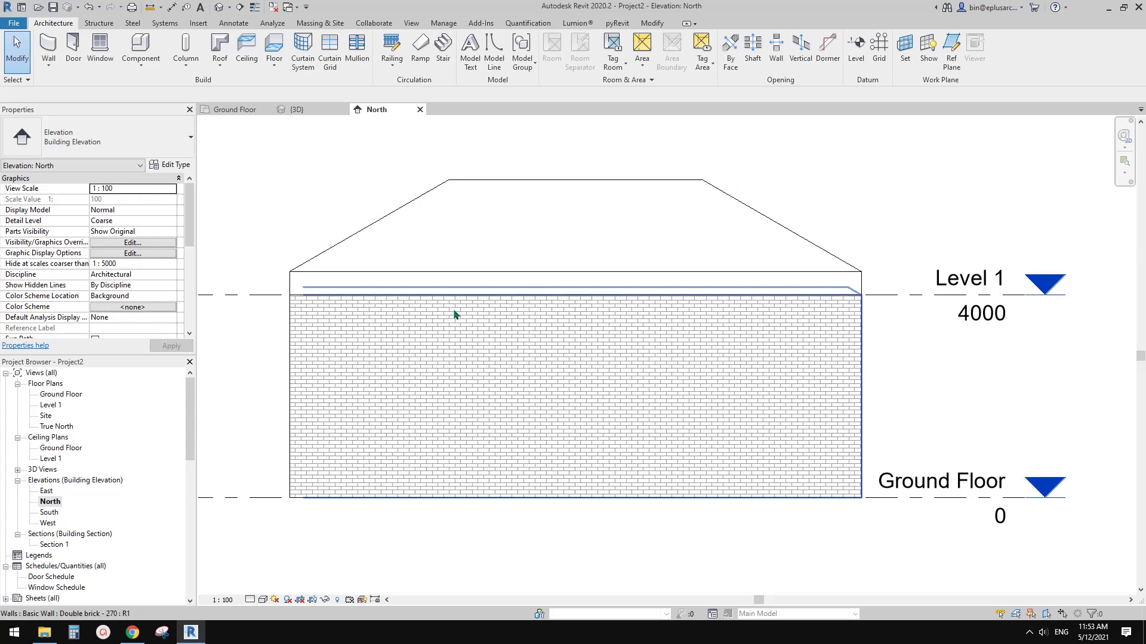
left_click(370, 266)
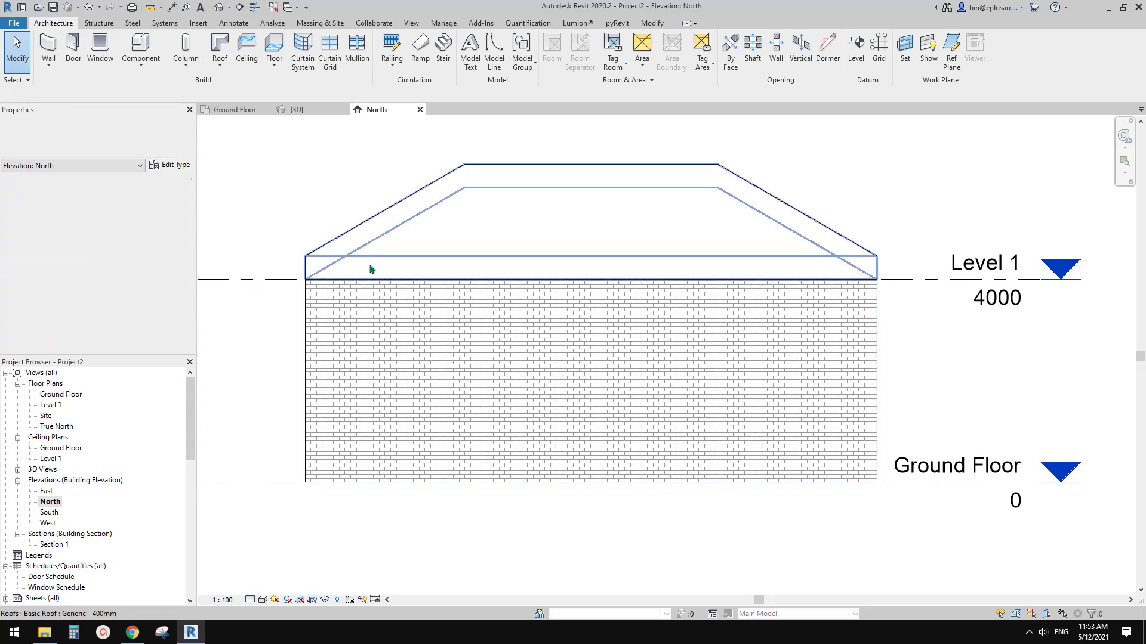
middle_click_drag(354, 404, 343, 412)
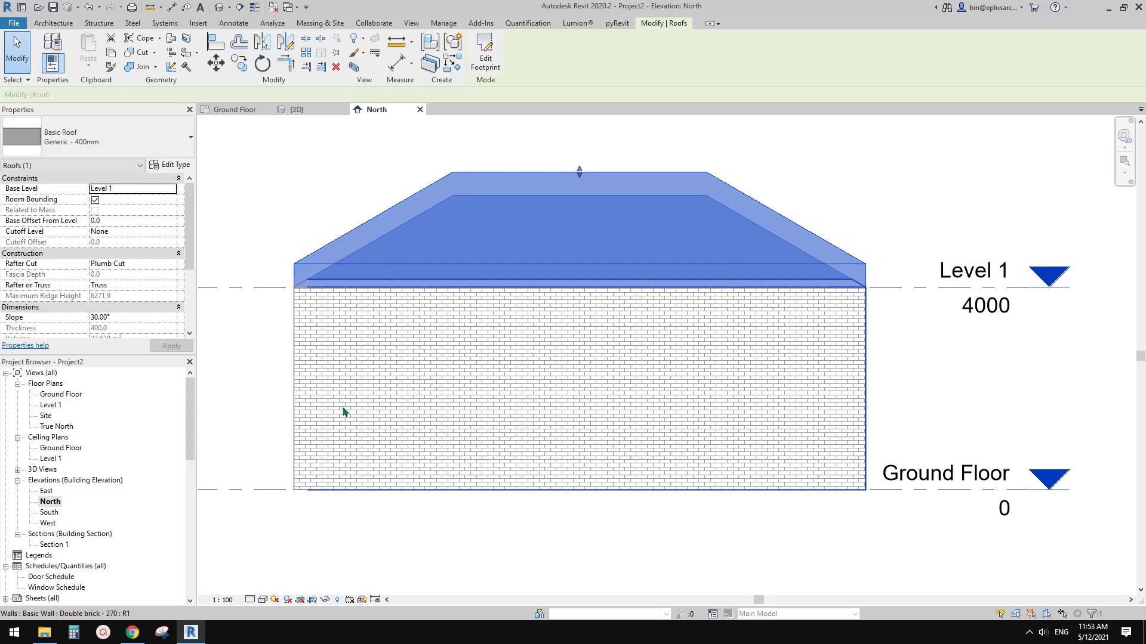
key("Escape")
scroll(304, 267, "up", 2)
scroll(302, 266, "up", 1)
mouse_move(301, 265)
middle_mouse_down()
mouse_move(337, 235)
mouse_move(311, 241)
middle_mouse_up()
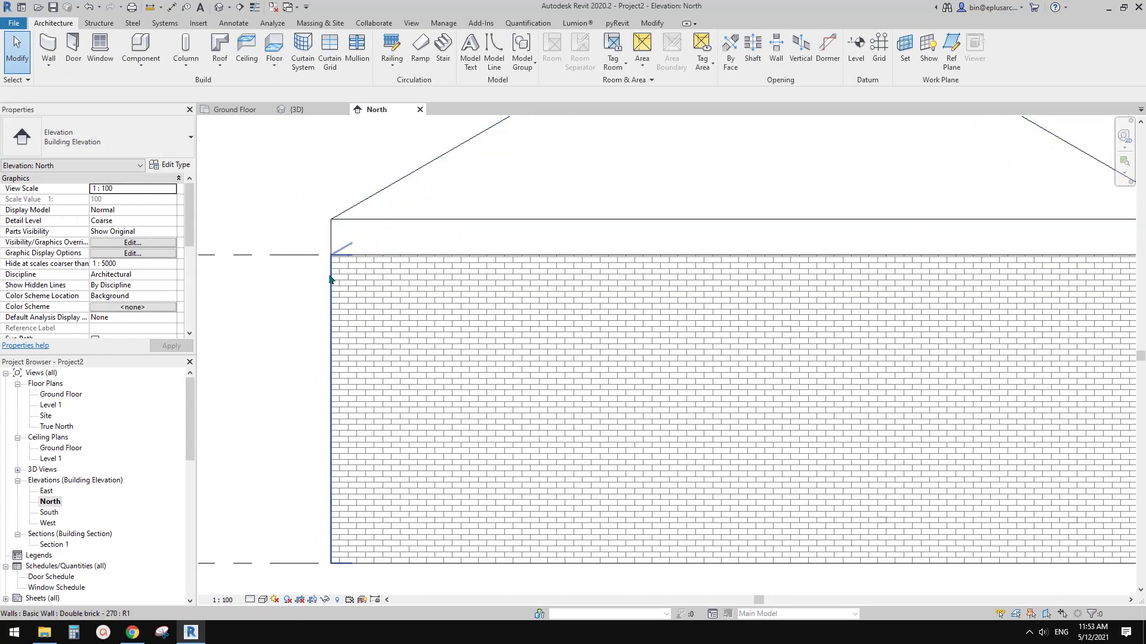
middle_click_drag(358, 226, 355, 236)
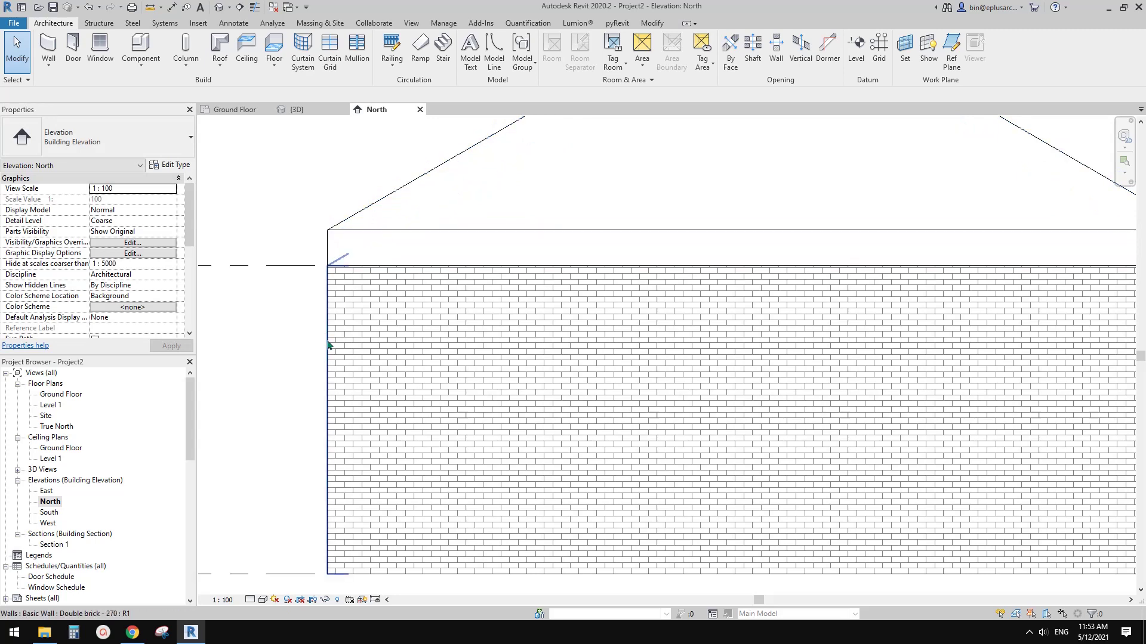
middle_click_drag(313, 357, 341, 332)
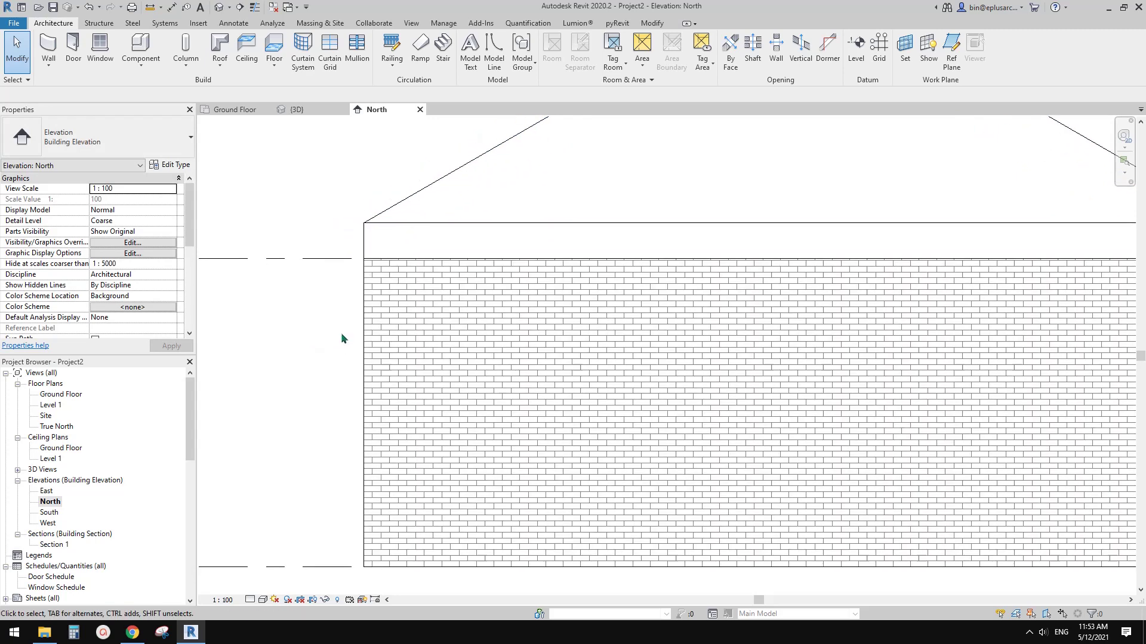
scroll(341, 331, "up", 2)
scroll(355, 276, "up", 2)
middle_click_drag(345, 277, 337, 305)
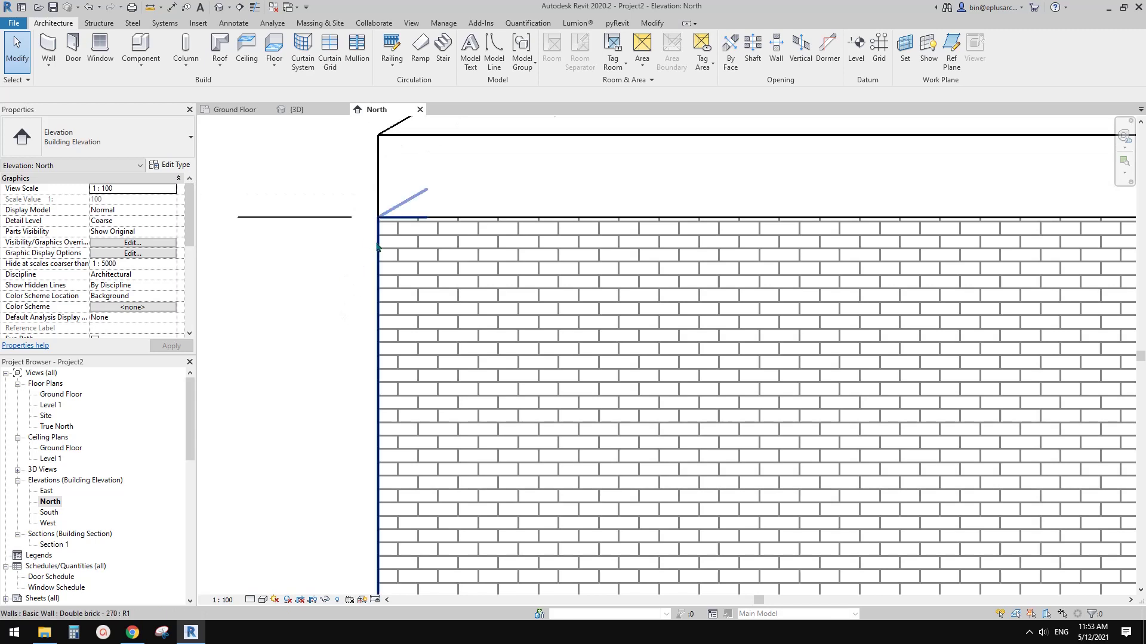
- Check the projection and cut line weights of the Walls and Roofs categories in Object Styles, leaving the settings unchanged
left_click(443, 23)
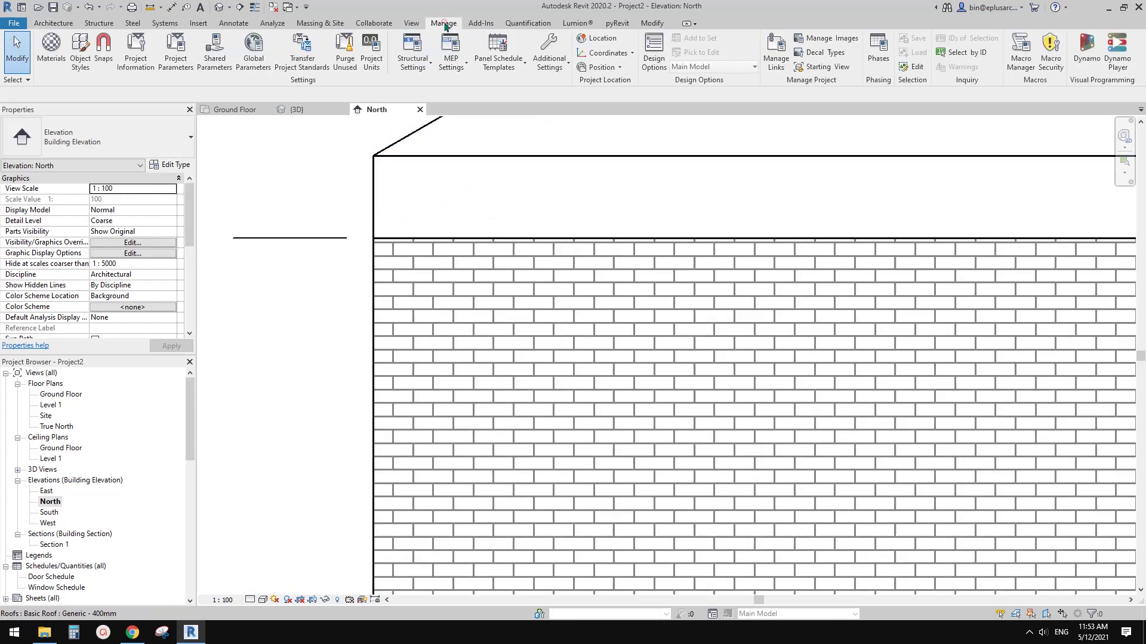
left_click(84, 59)
left_click(491, 222)
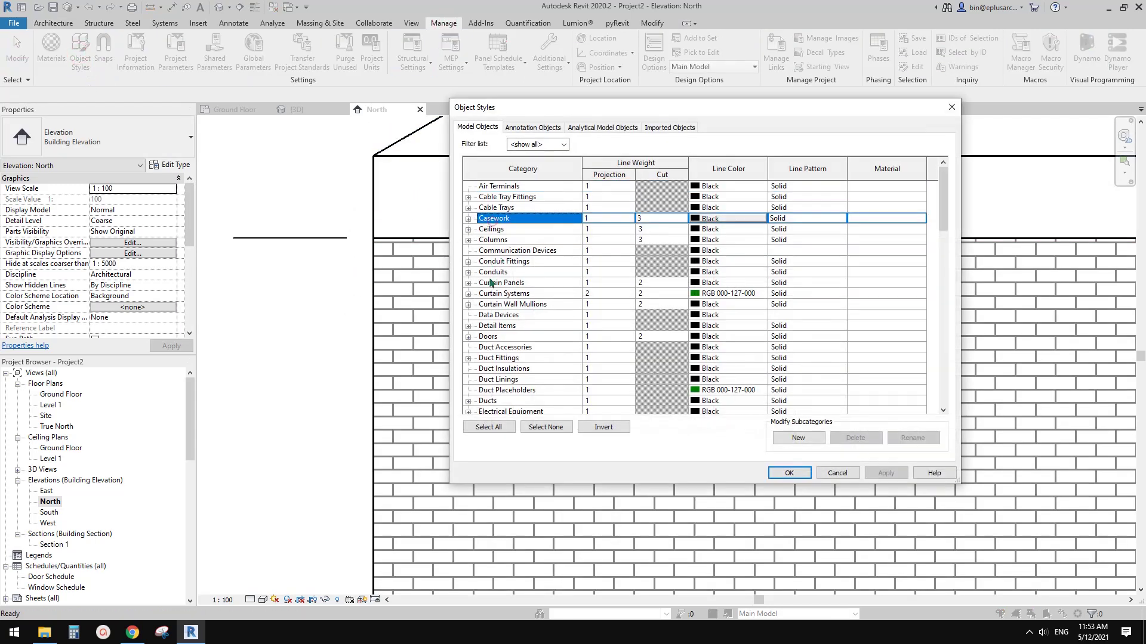
key("w")
scroll(514, 310, "down", 1)
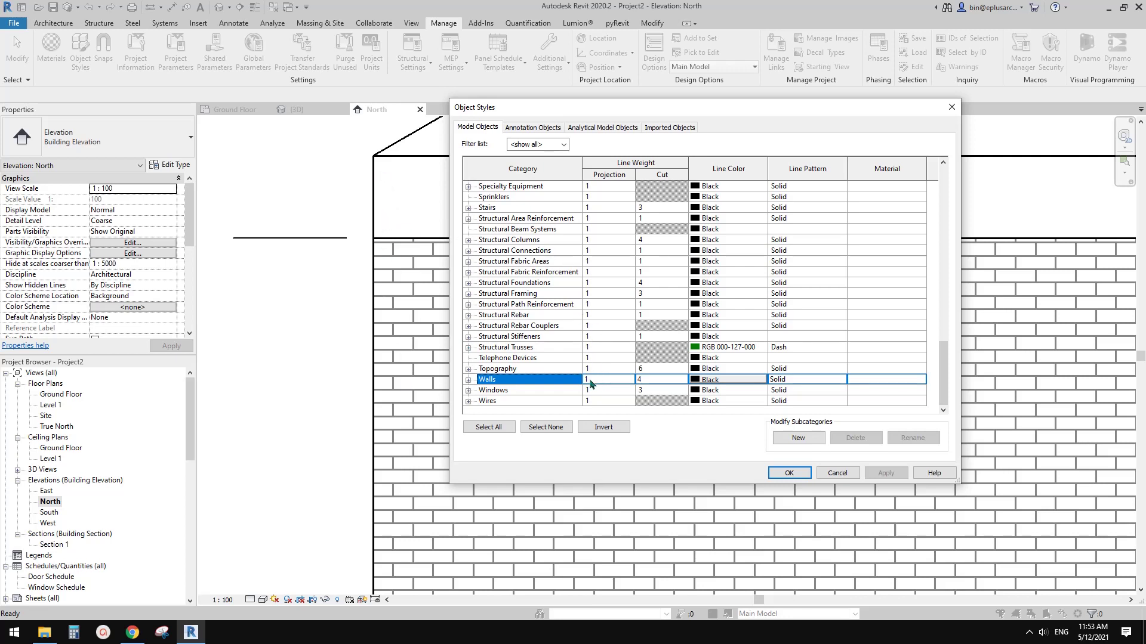
left_click(516, 339)
key("r")
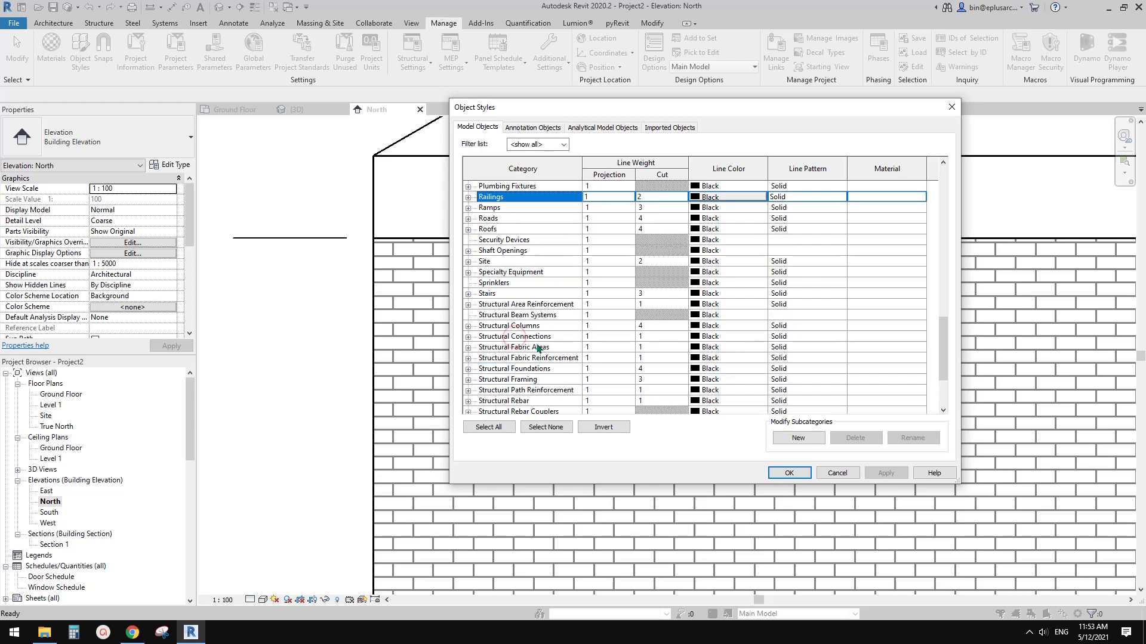
scroll(537, 346, "up", 1)
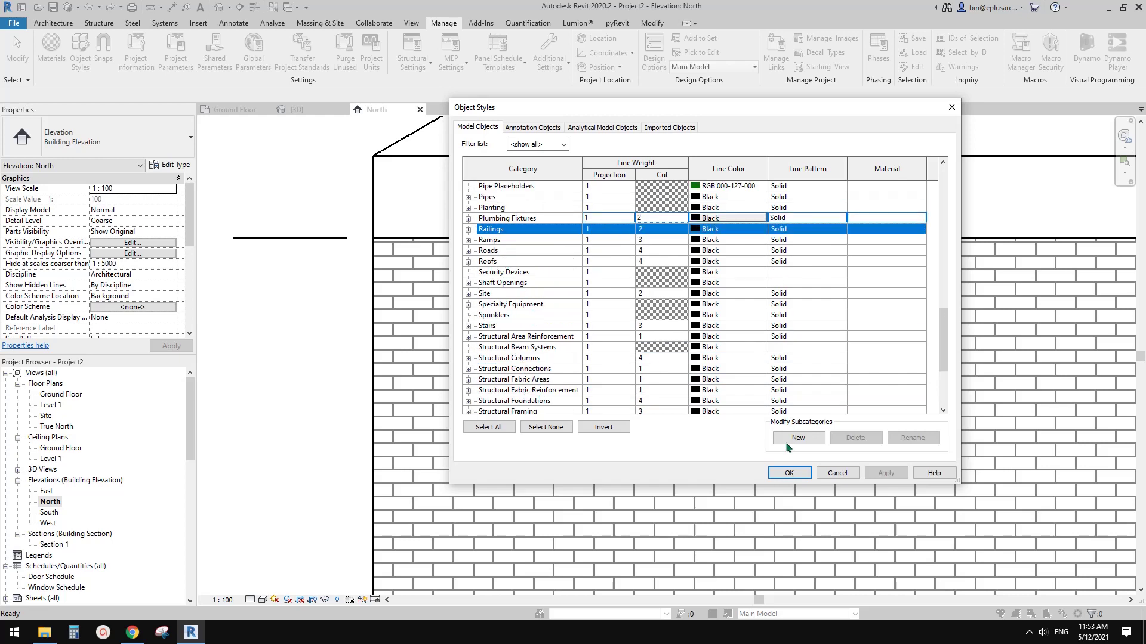
left_click(836, 472)
scroll(429, 268, "down", 4)
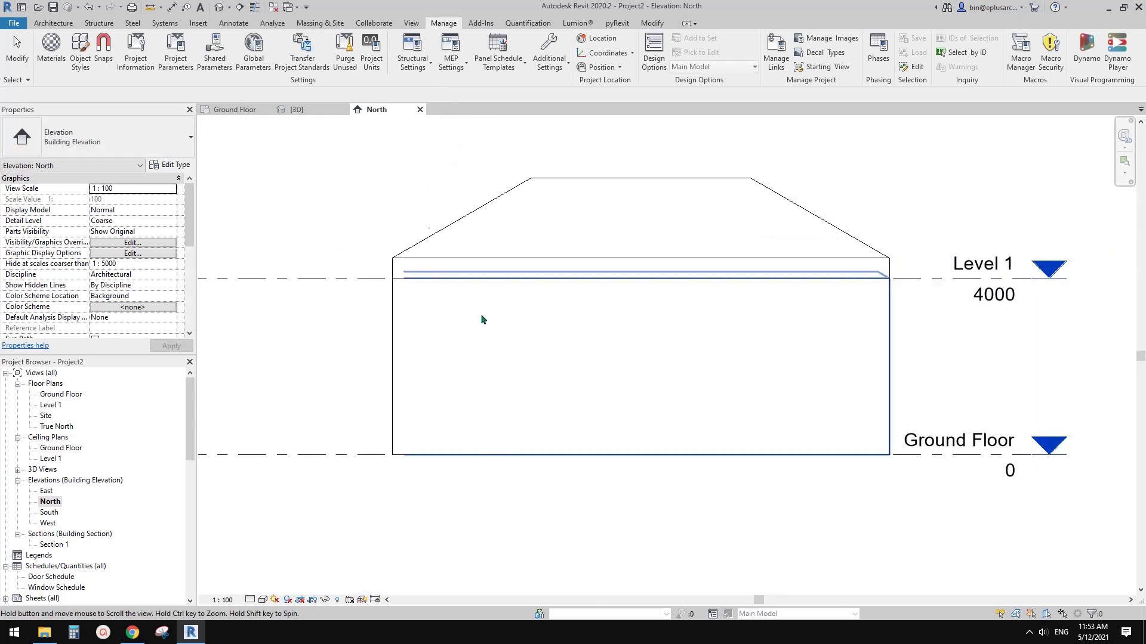
scroll(471, 320, "up", 2)
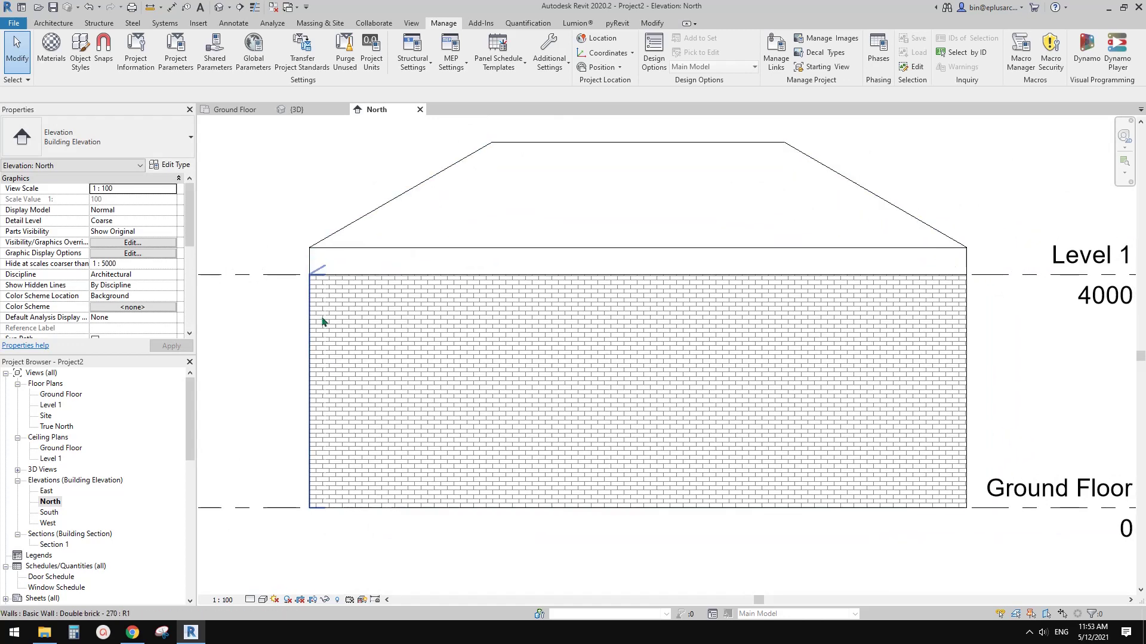
scroll(316, 295, "up", 1)
scroll(473, 312, "down", 2)
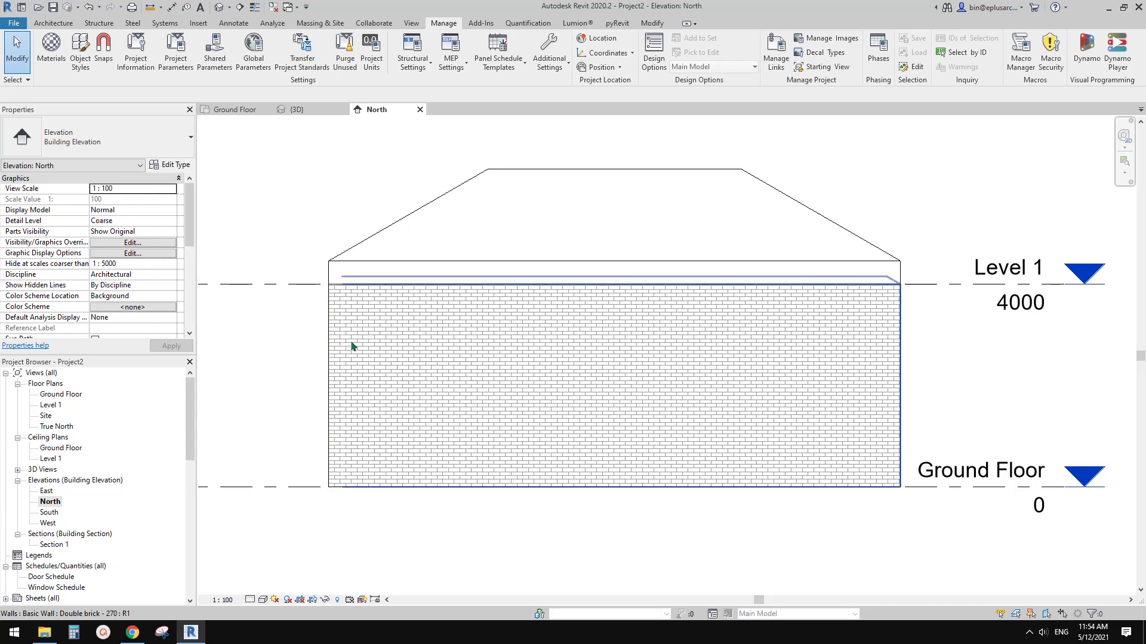
middle_click_drag(353, 345, 396, 351)
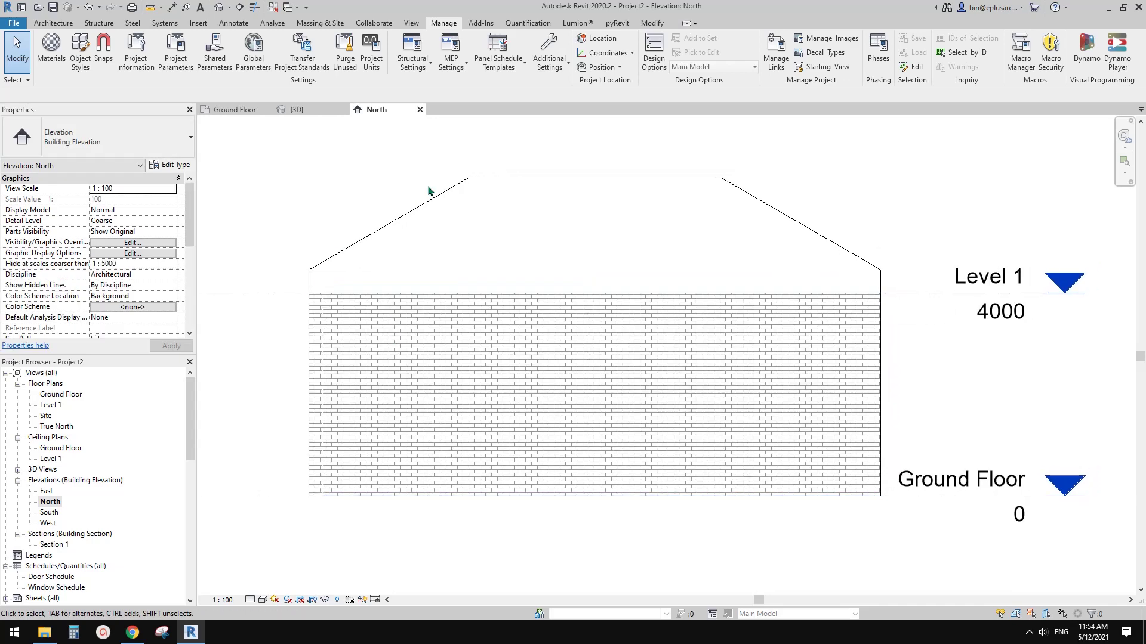
- Trace the building's left edge from the eave to Ground Floor with a Wide Lines detail line and delete that line
left_click(651, 23)
middle_click_drag(428, 173, 422, 194)
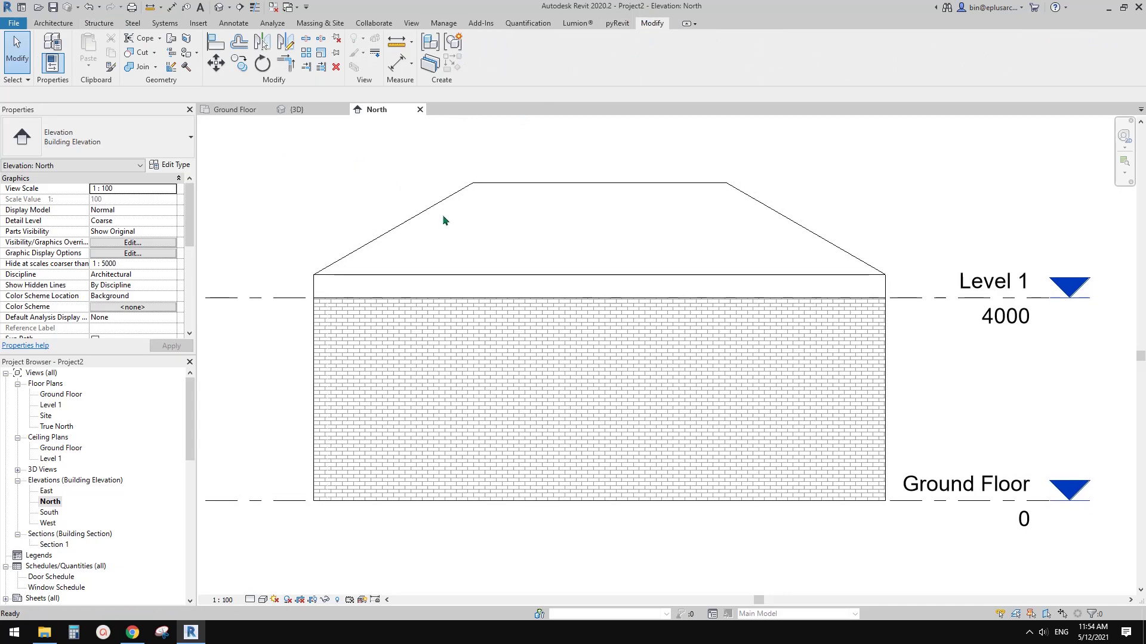
key("d")
key("l")
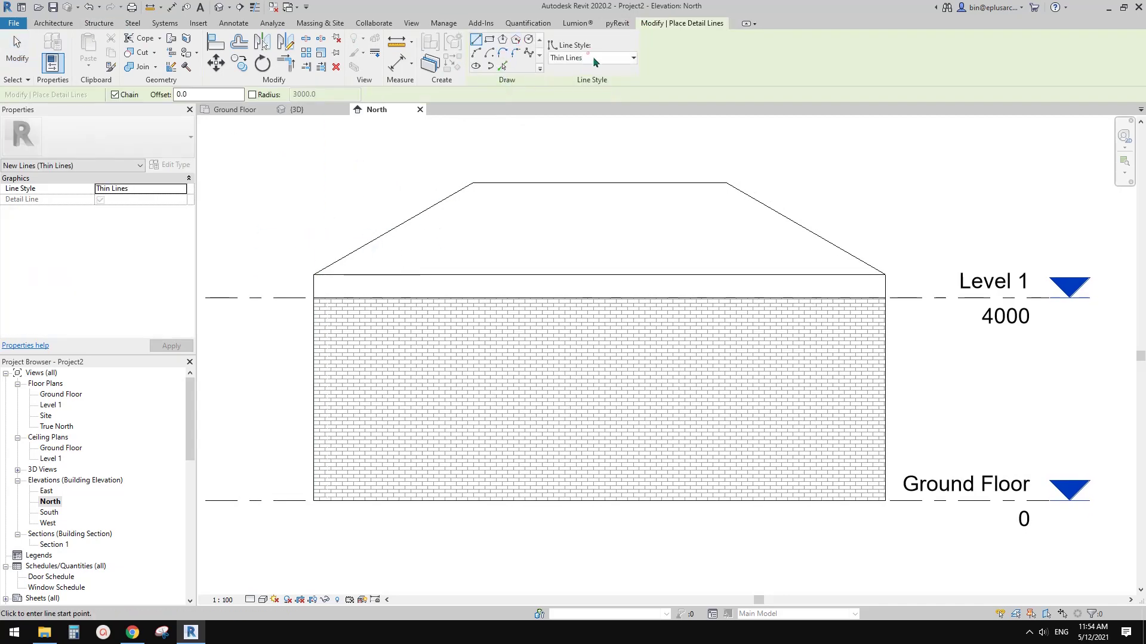
left_click(594, 58)
left_click(579, 270)
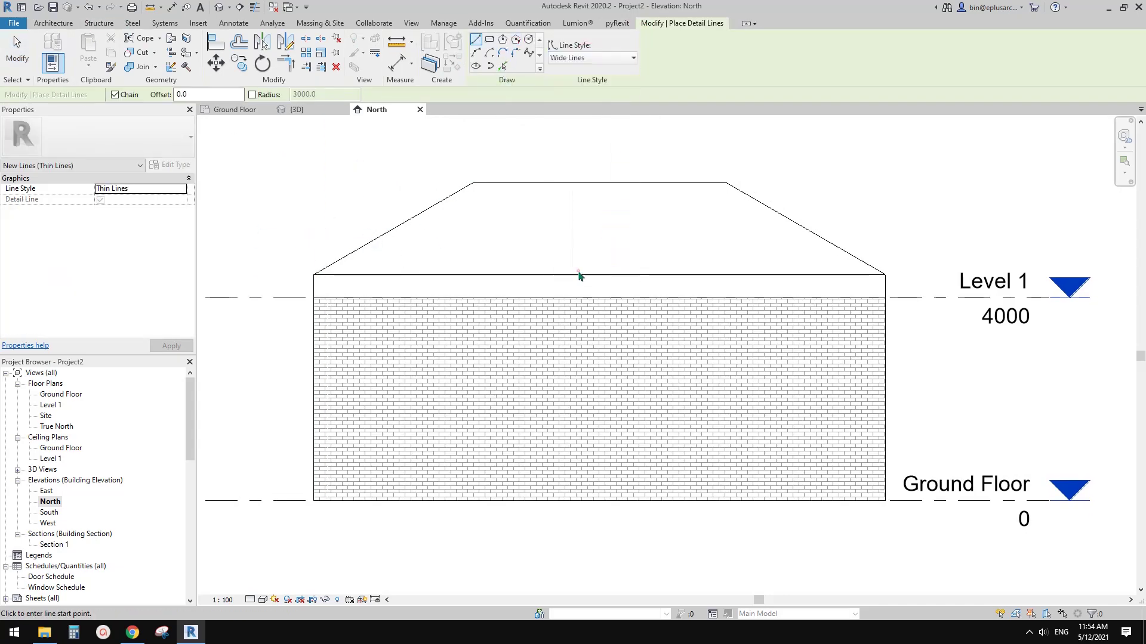
left_click(314, 275)
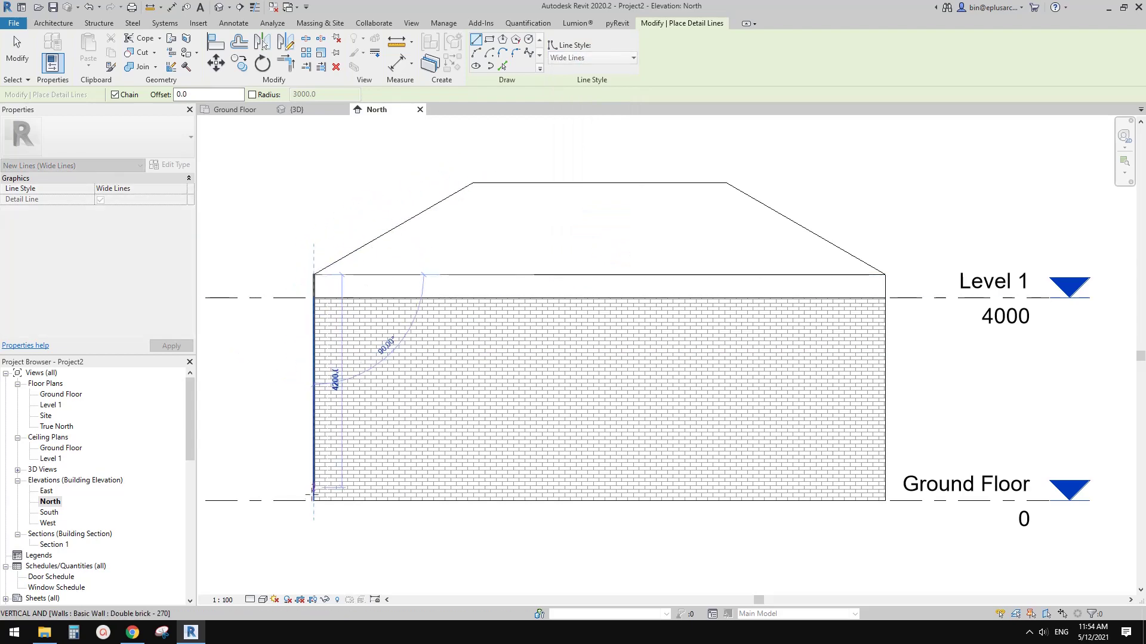
left_click(314, 500)
key("Escape")
key("Escape")
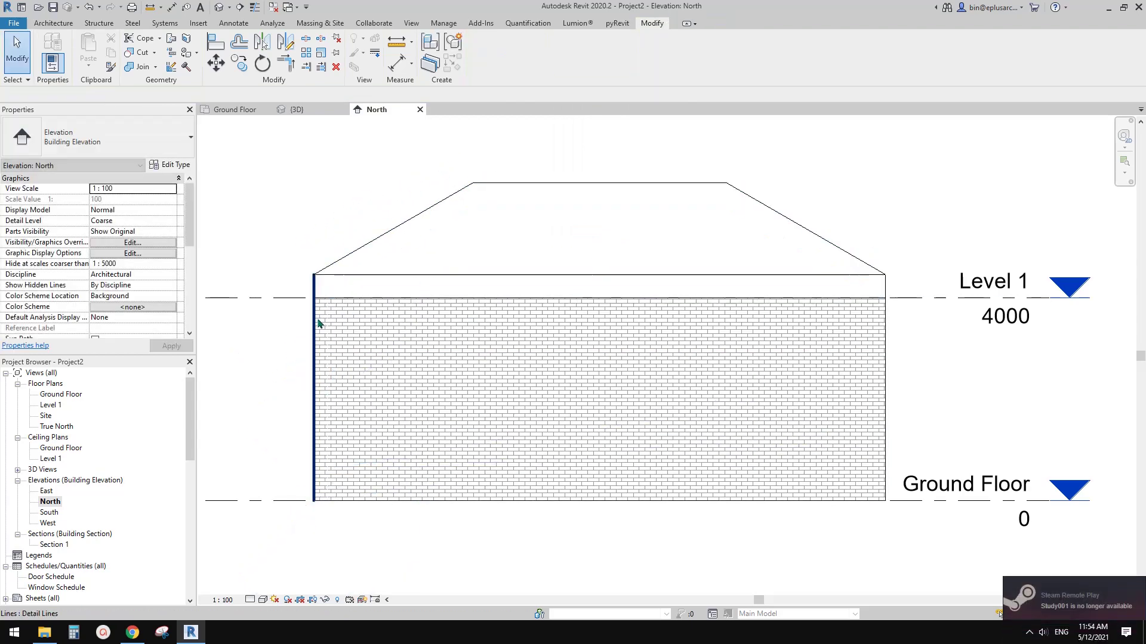
left_click(318, 323)
key("Delete")
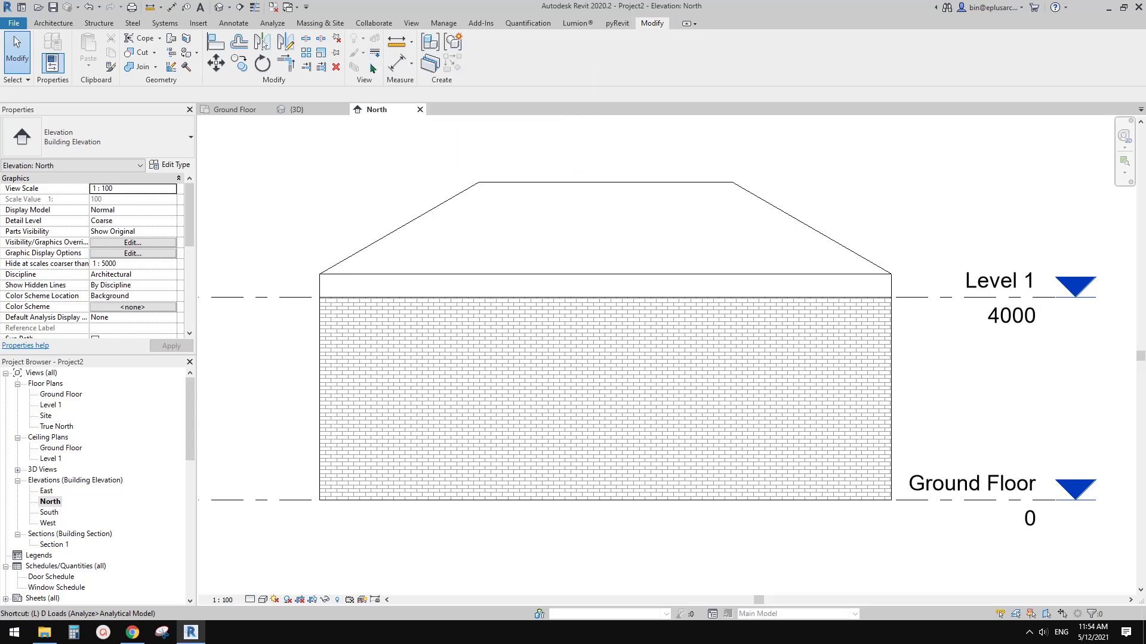
- Use Linework with the Wide Lines style to override the roof's two sloping edges and its ridge
key("w")
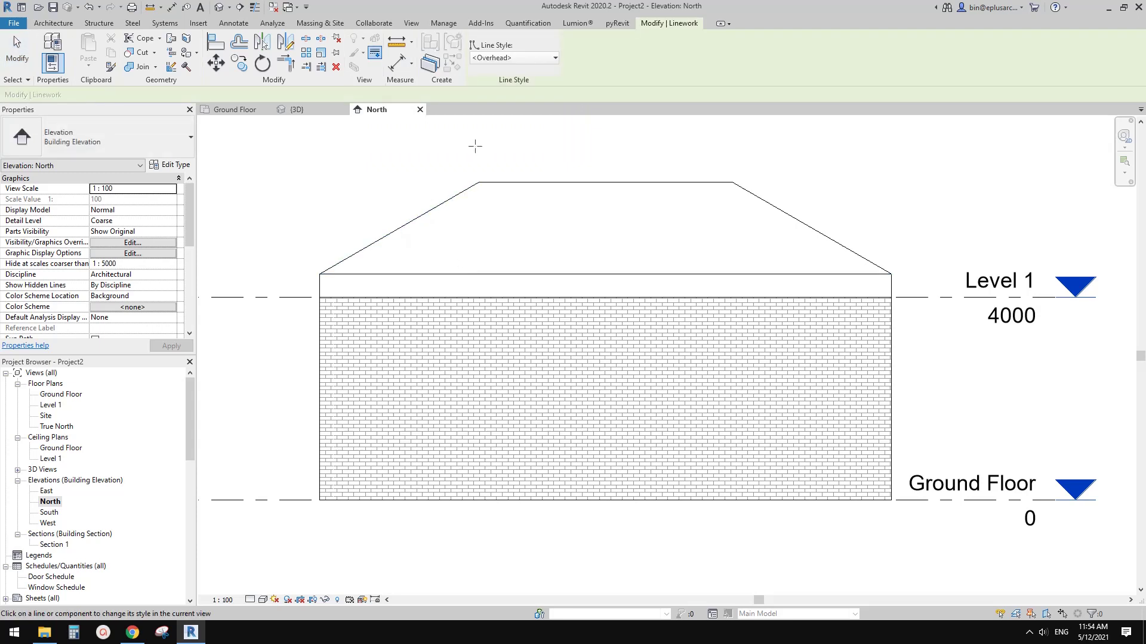
left_click(519, 57)
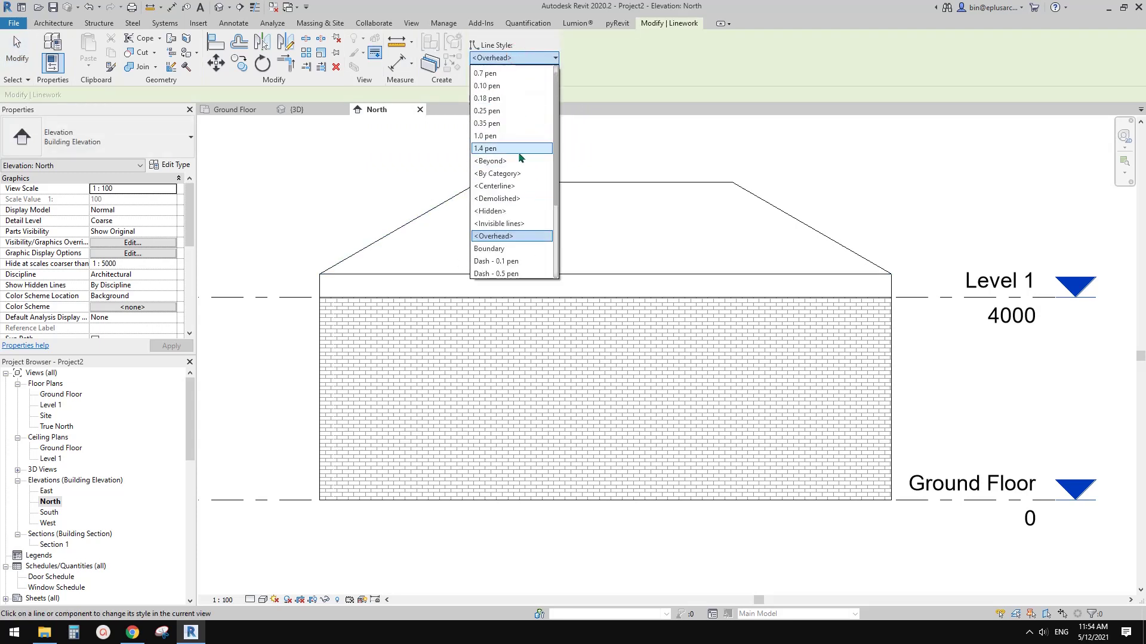
scroll(511, 143, "down", 2)
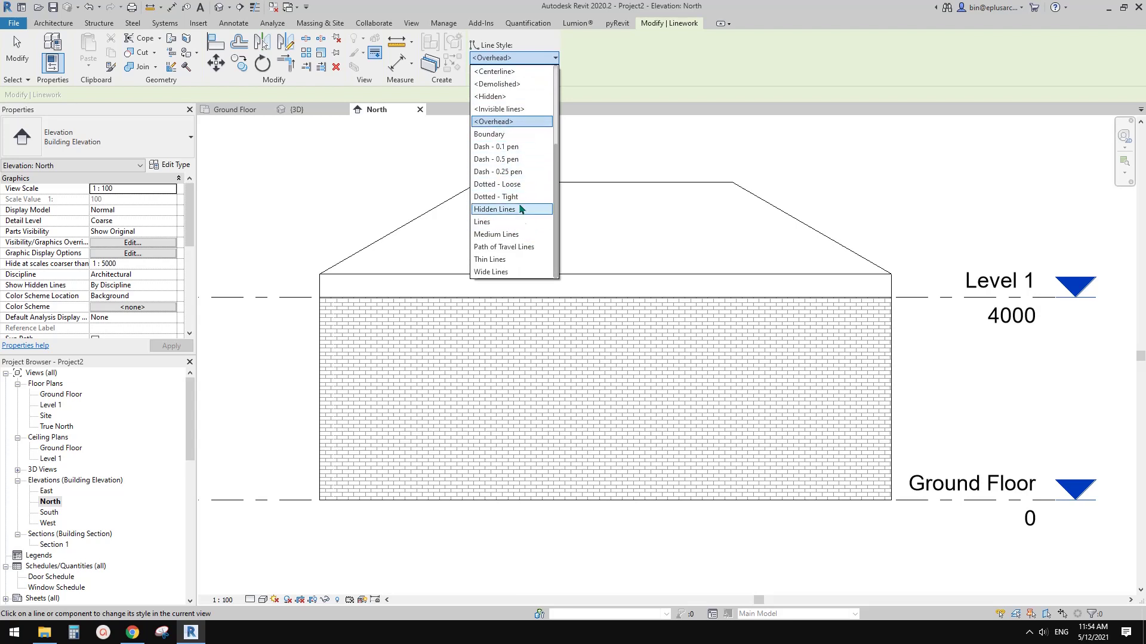
scroll(521, 245, "up", 3)
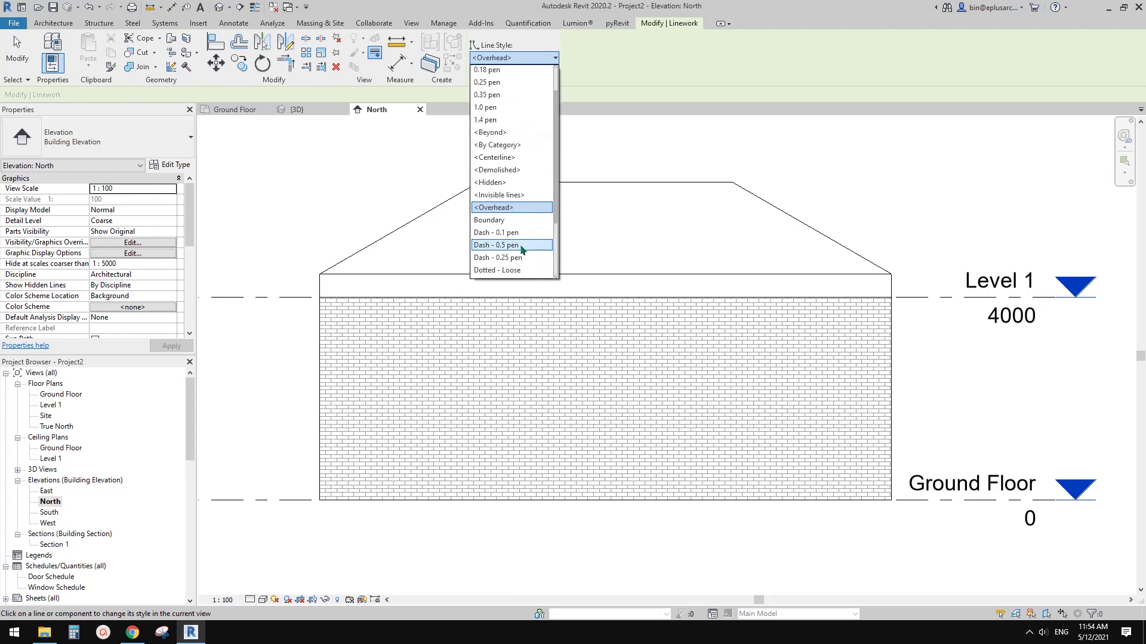
scroll(522, 246, "down", 3)
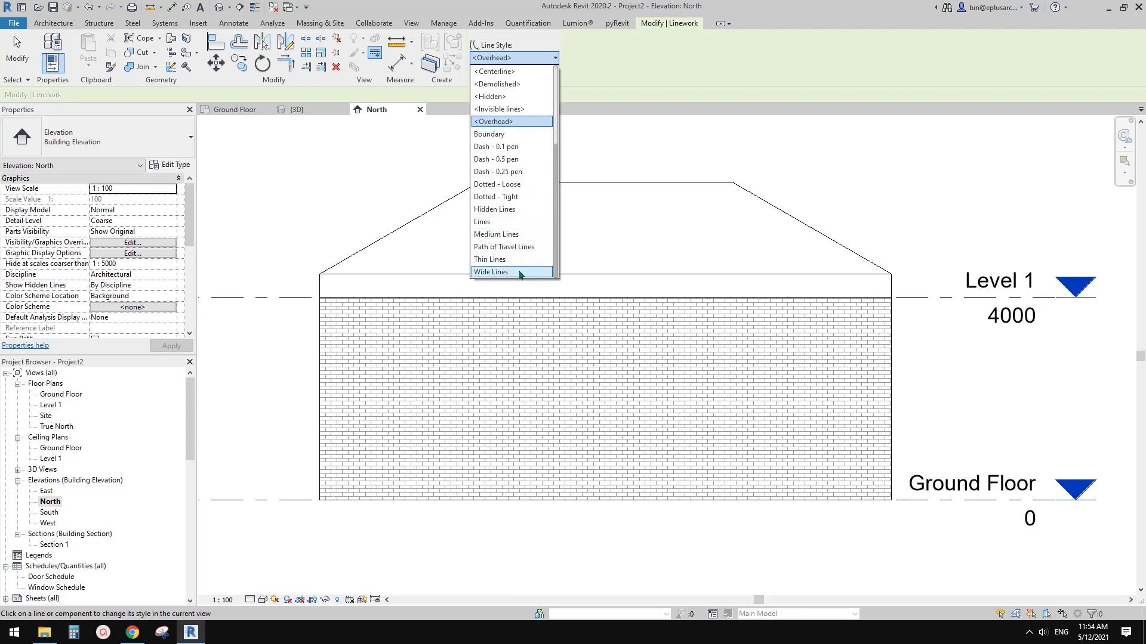
left_click(500, 272)
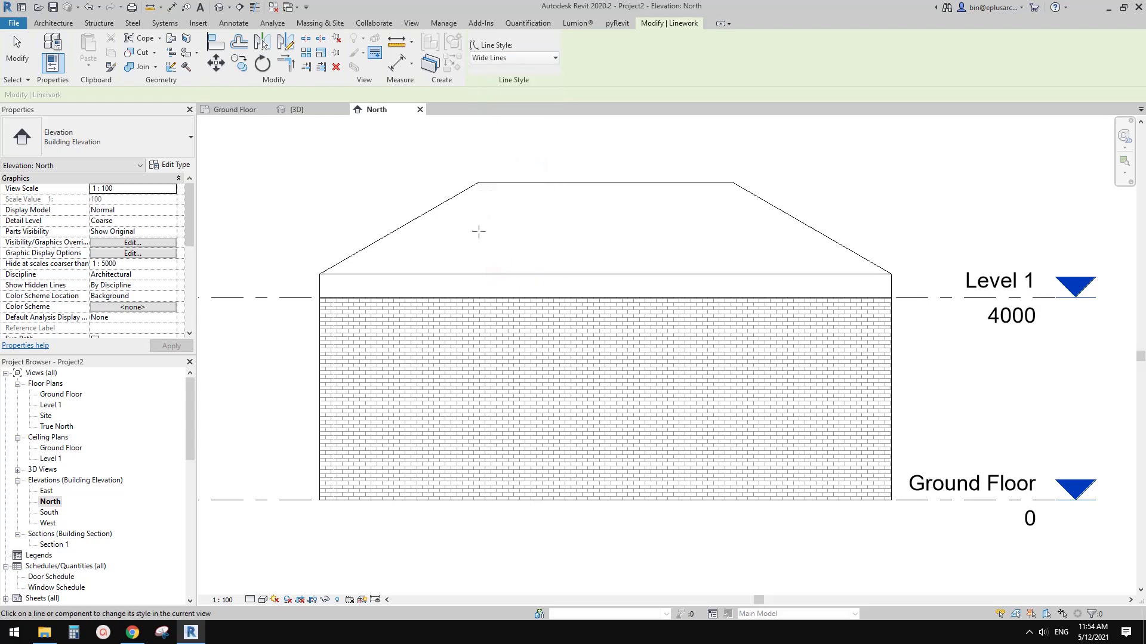
scroll(444, 197, "up", 2)
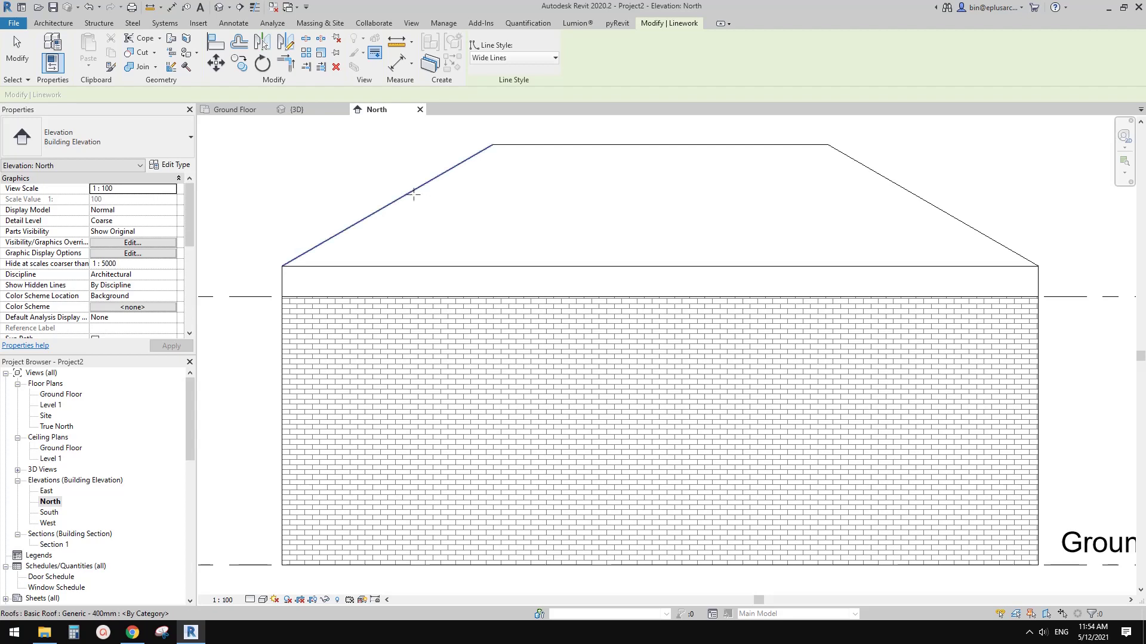
left_click(403, 199)
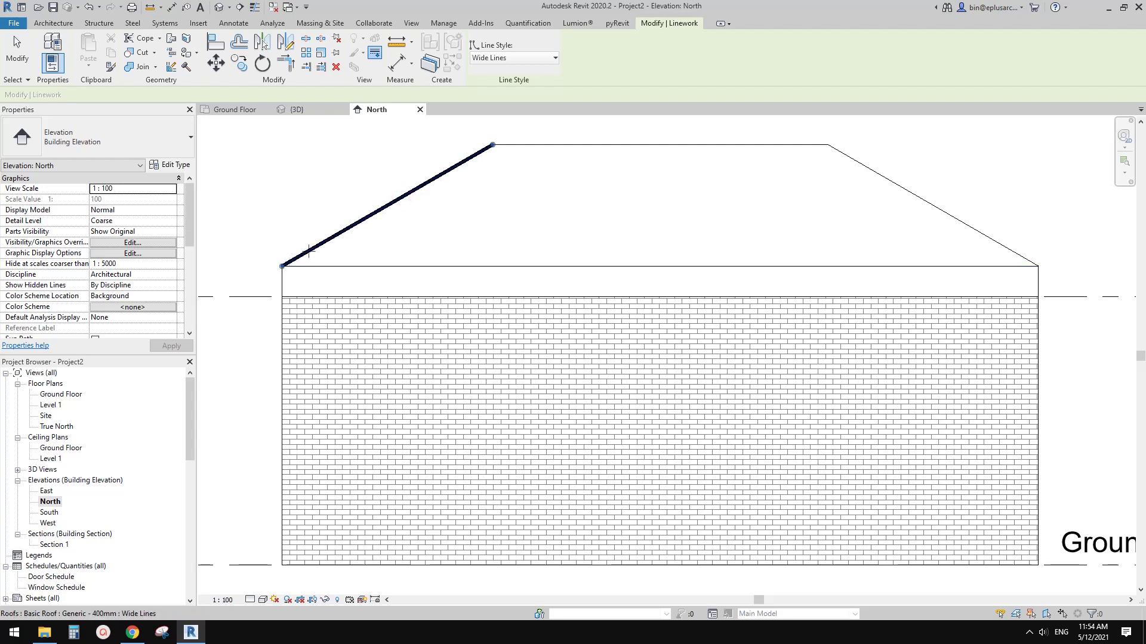
middle_click_drag(418, 190, 420, 197)
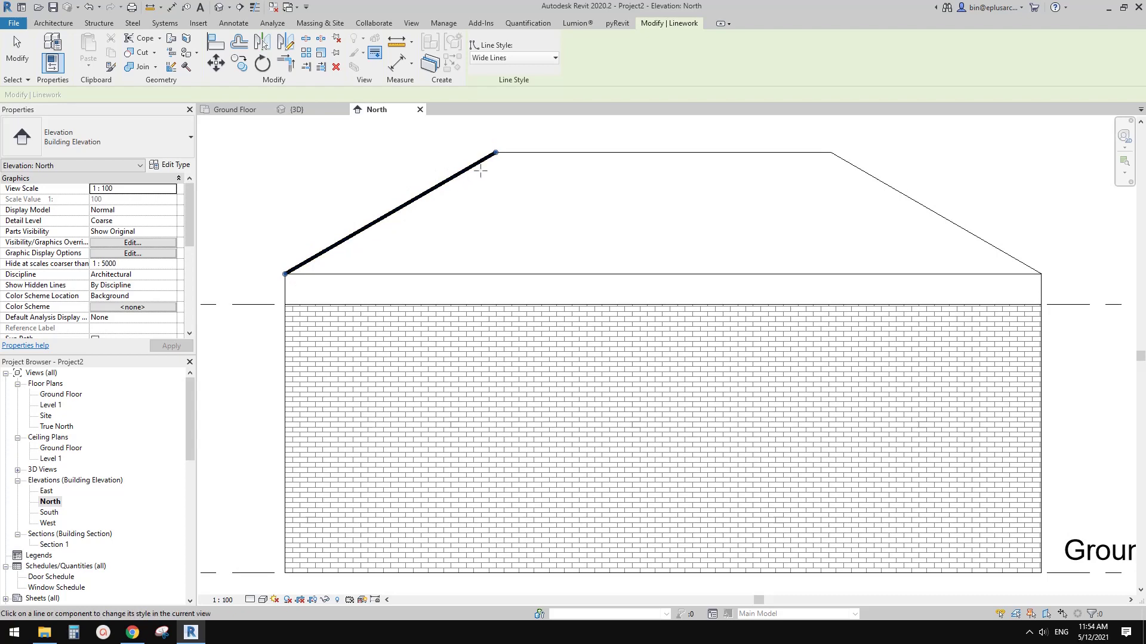
left_click(833, 172)
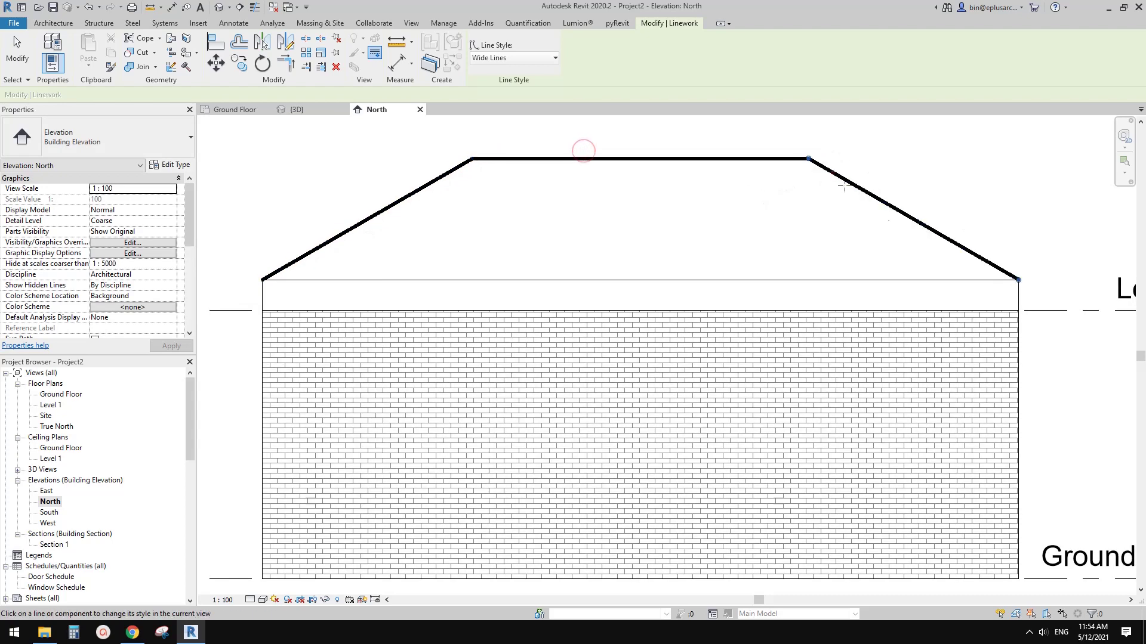
- Apply the Wide Lines linework to the vertical roof-fascia ends and wall edges on both sides of the building
middle_click_drag(1018, 324, 926, 287)
left_click(927, 261)
middle_click_drag(630, 383, 811, 390)
left_click(351, 297)
scroll(353, 310, "down", 1)
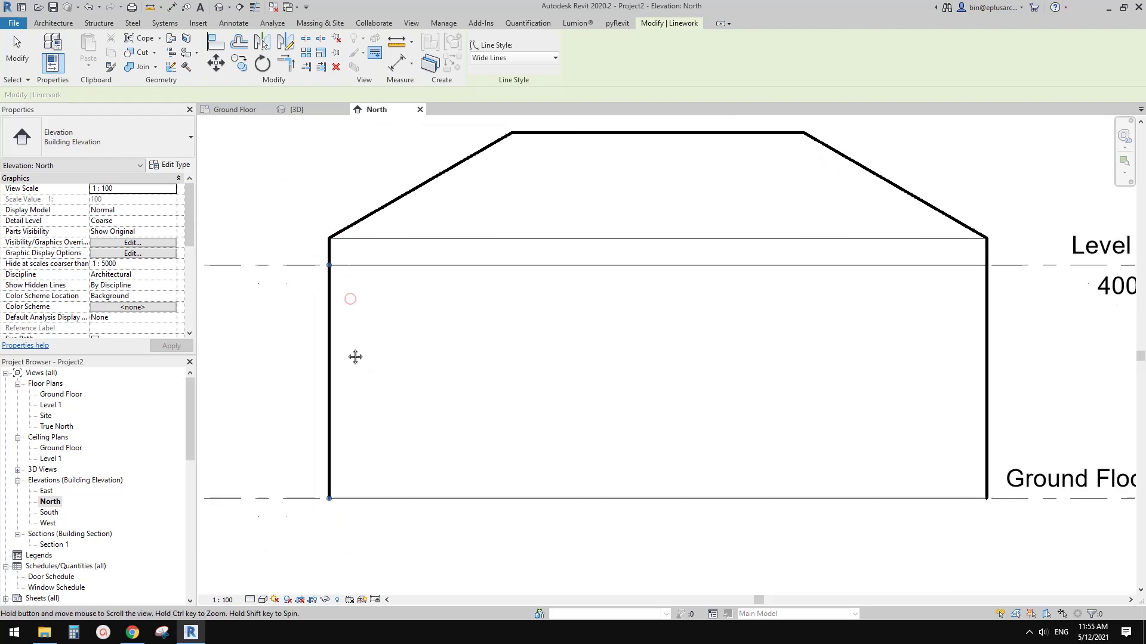
- Apply the Wide Lines linework to the wall's base line at Ground Floor, including the short segment at the left corner
left_click(567, 498)
scroll(360, 508, "up", 3)
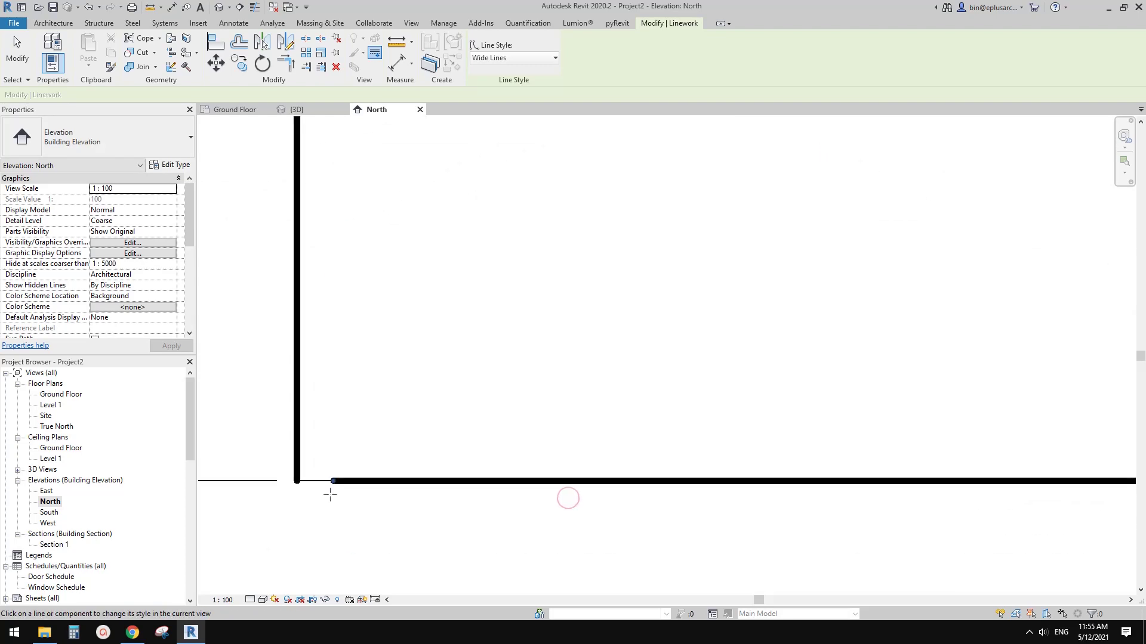
left_click(318, 482)
scroll(318, 482, "down", 3)
middle_click_drag(558, 463, 427, 448)
scroll(778, 442, "up", 1)
scroll(818, 449, "down", 2)
middle_click_drag(703, 457, 740, 460)
scroll(446, 277, "up", 1)
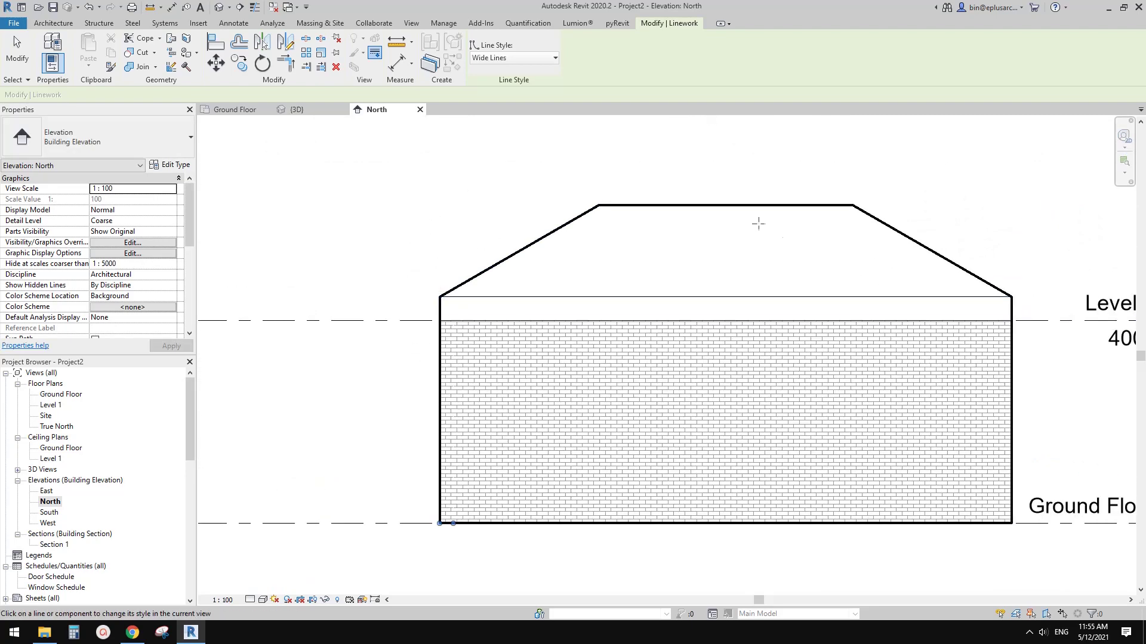
middle_click_drag(951, 272, 797, 267)
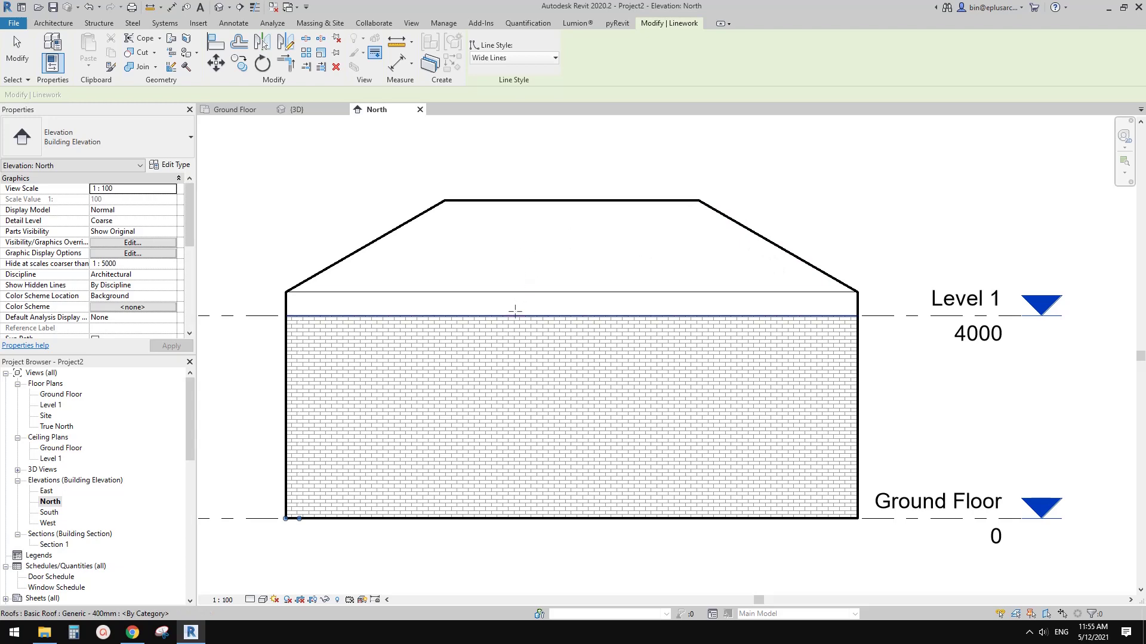
middle_click_drag(394, 366, 420, 381)
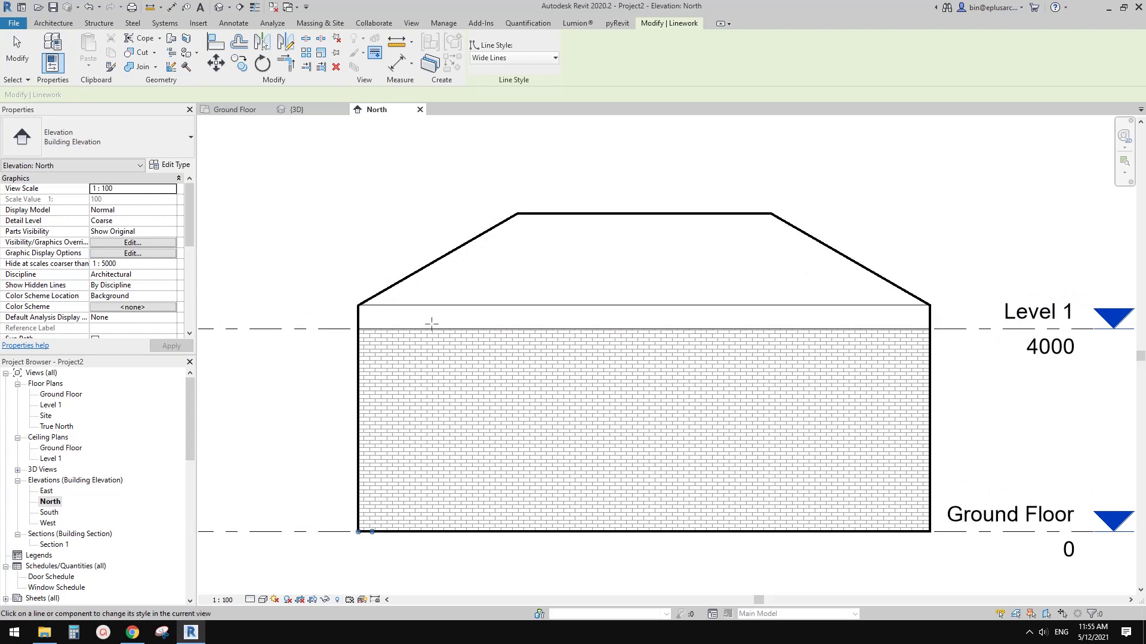
middle_click_drag(796, 327, 770, 329)
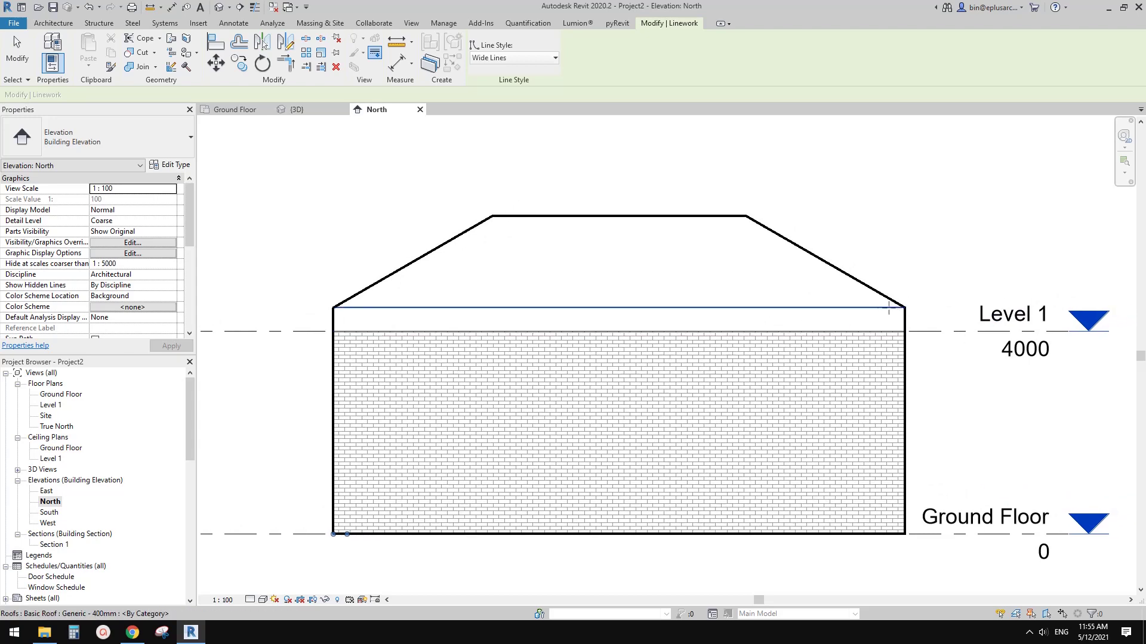
middle_click_drag(669, 260, 674, 263)
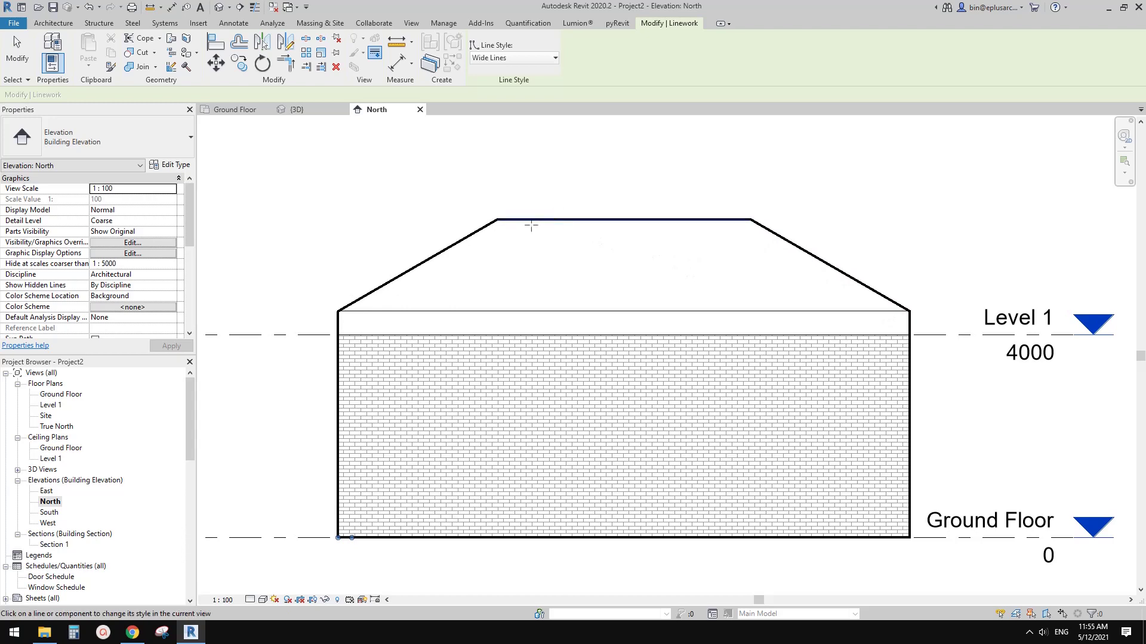
scroll(421, 290, "up", 1)
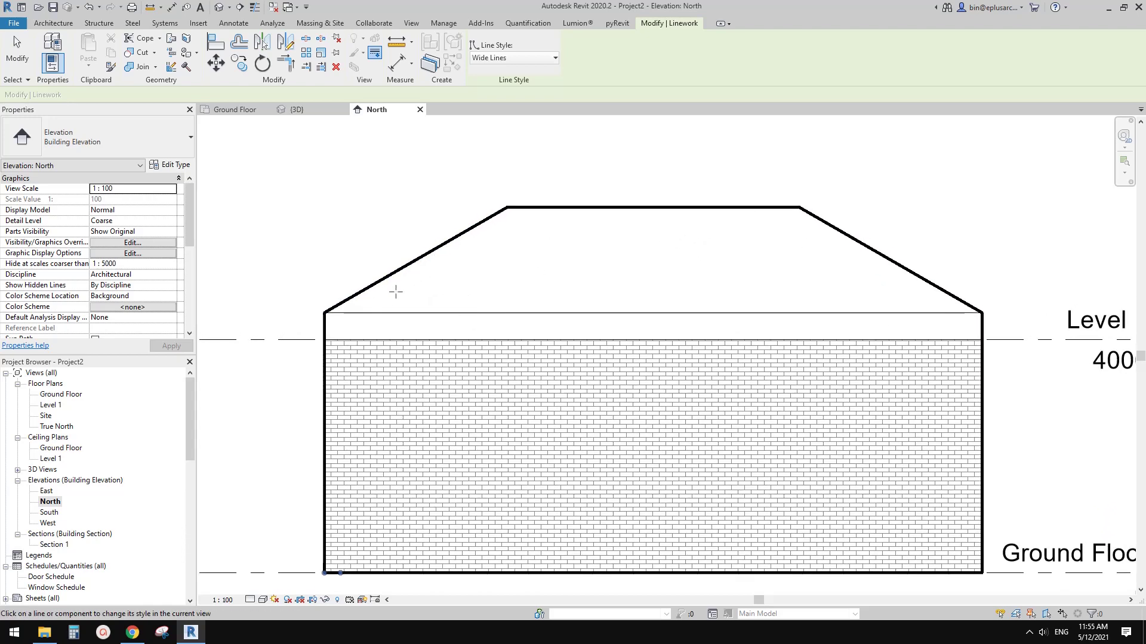
middle_click_drag(568, 304, 545, 290)
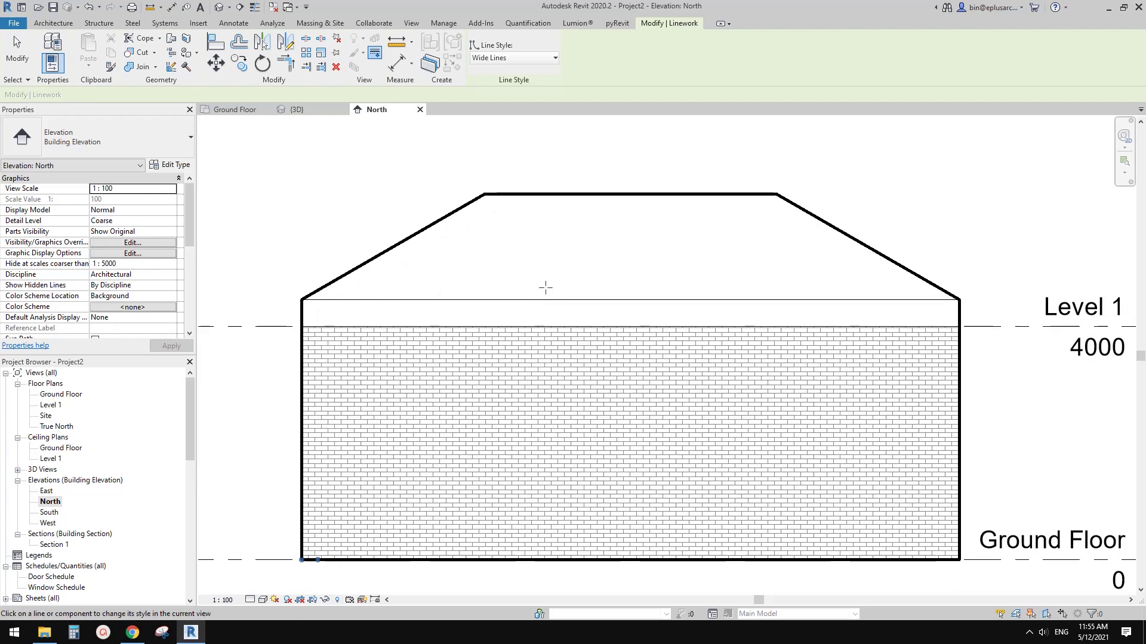
middle_click_drag(607, 296, 604, 303)
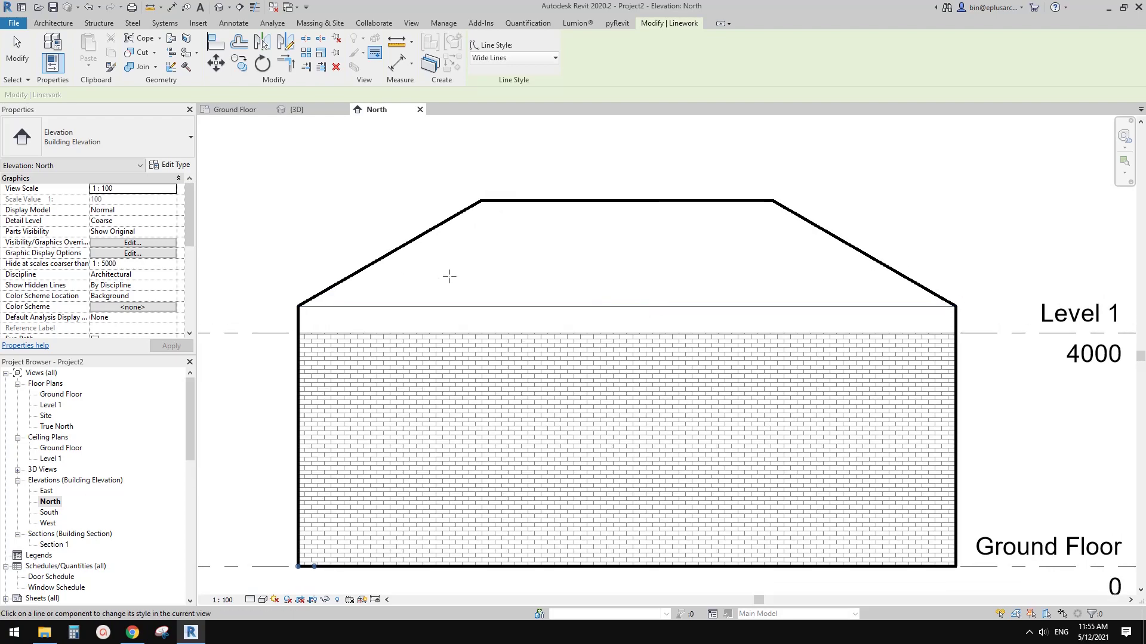
- Review the wide outline around the building in the North elevation and leave the Linework command
middle_click(427, 260)
middle_click_drag(476, 263, 477, 265)
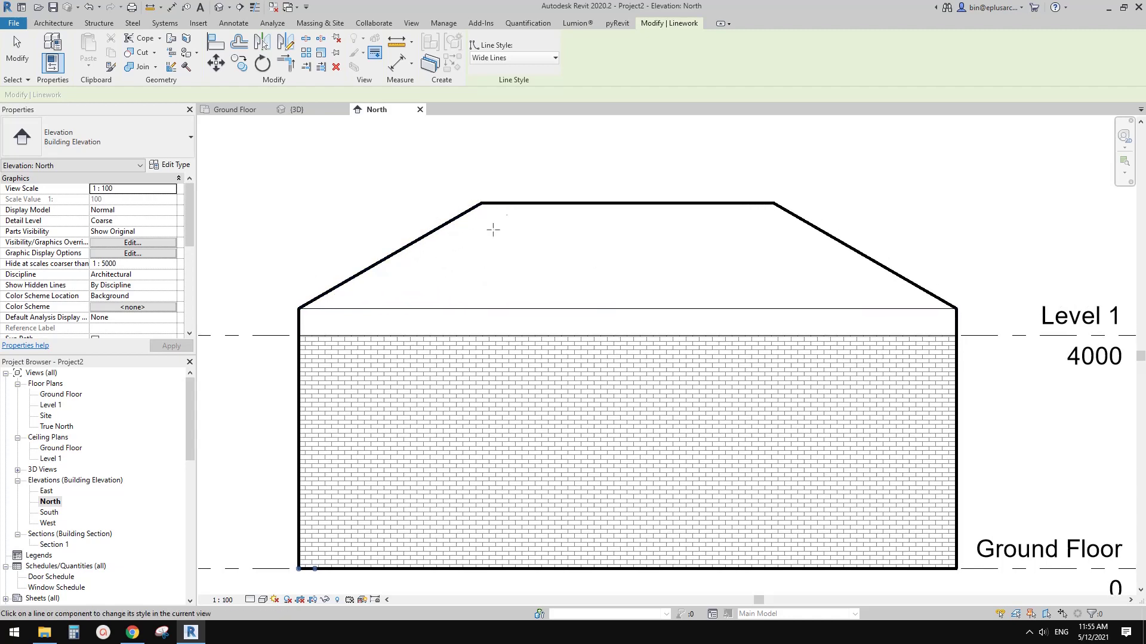
scroll(377, 255, "down", 4)
key("Escape")
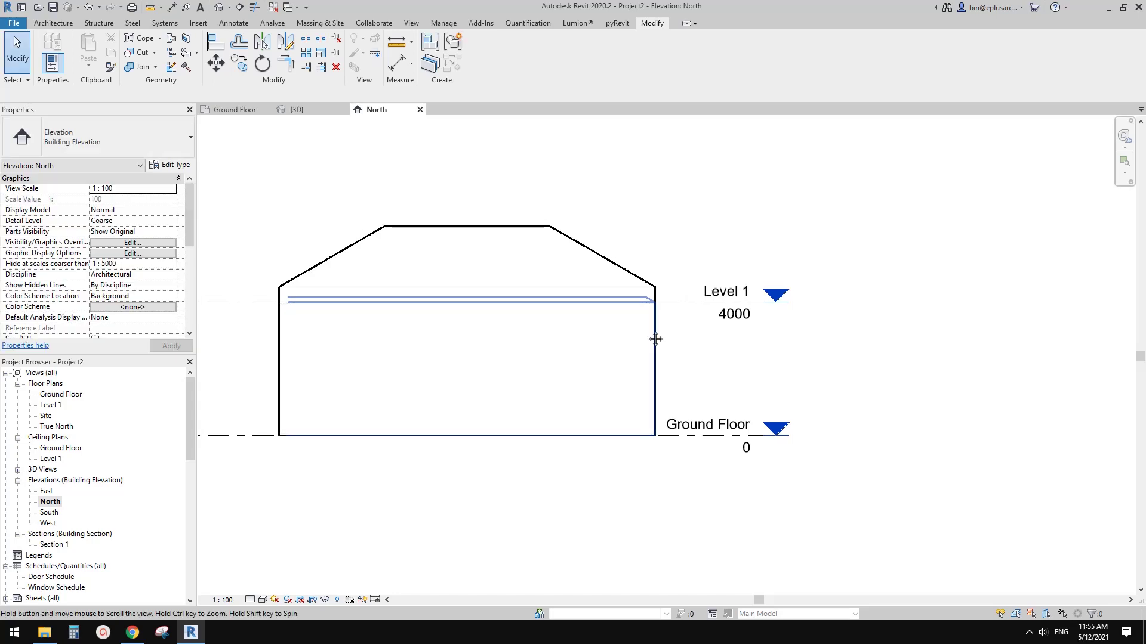
- In the Ground Floor plan, place a Storefront curtain wall about 2200 mm long, east of the brick building
double_click(60, 395)
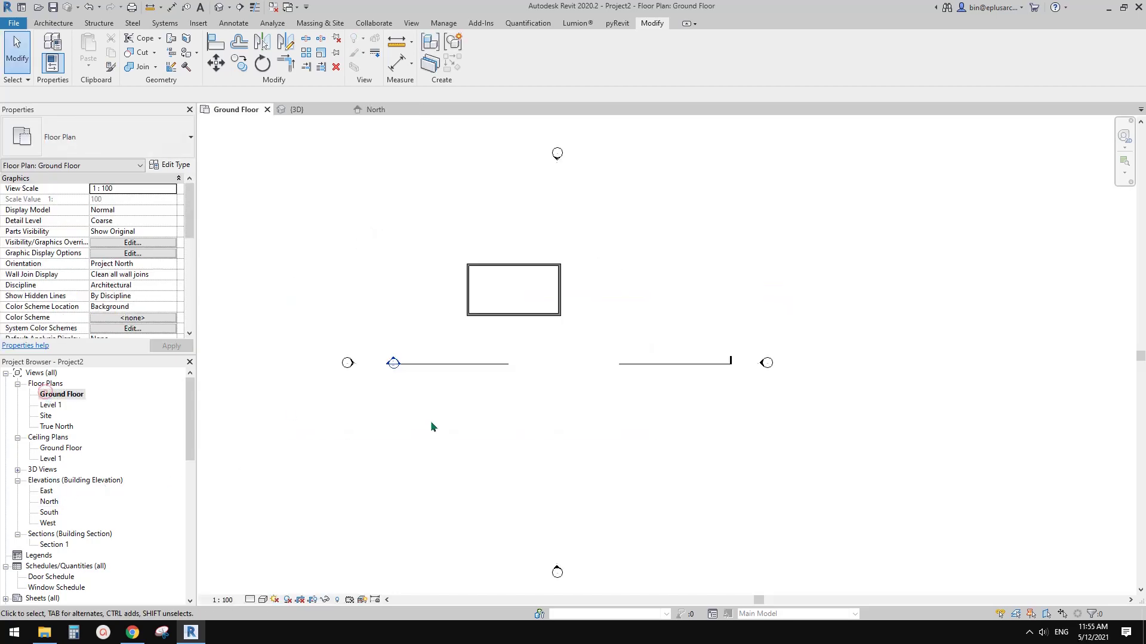
key("w")
key("a")
scroll(560, 317, "up", 2)
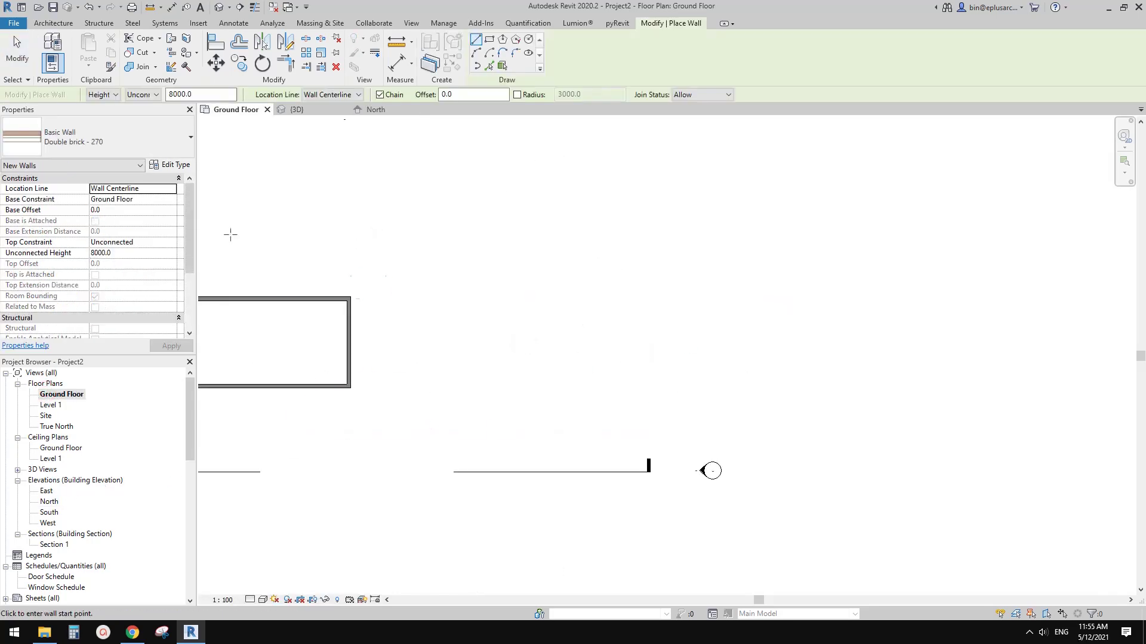
left_click(142, 136)
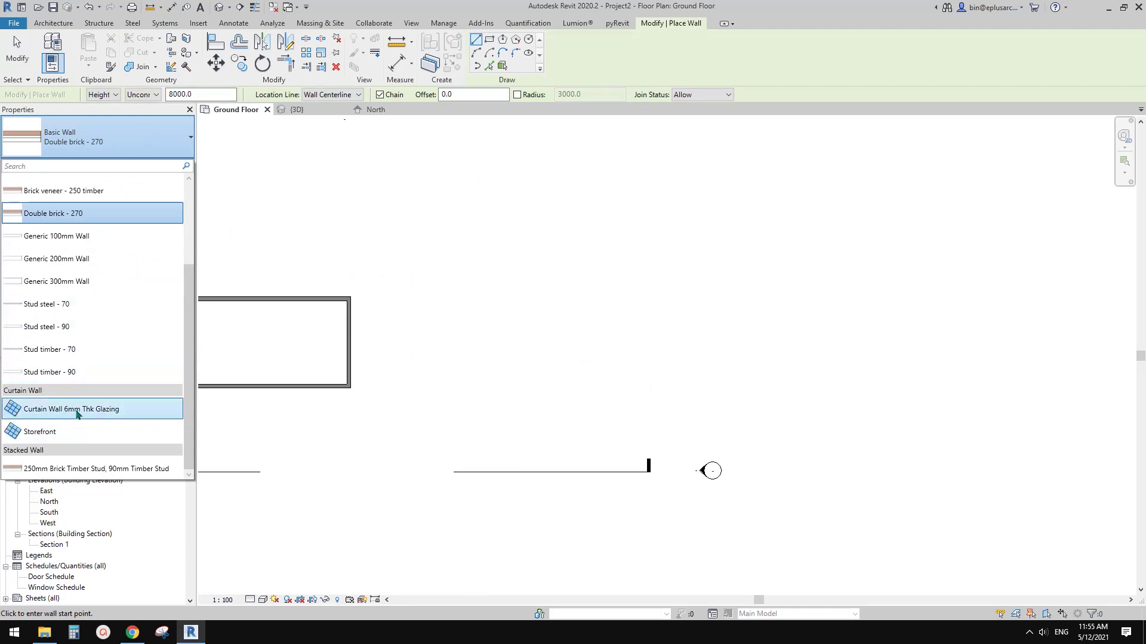
left_click(48, 430)
left_click(460, 352)
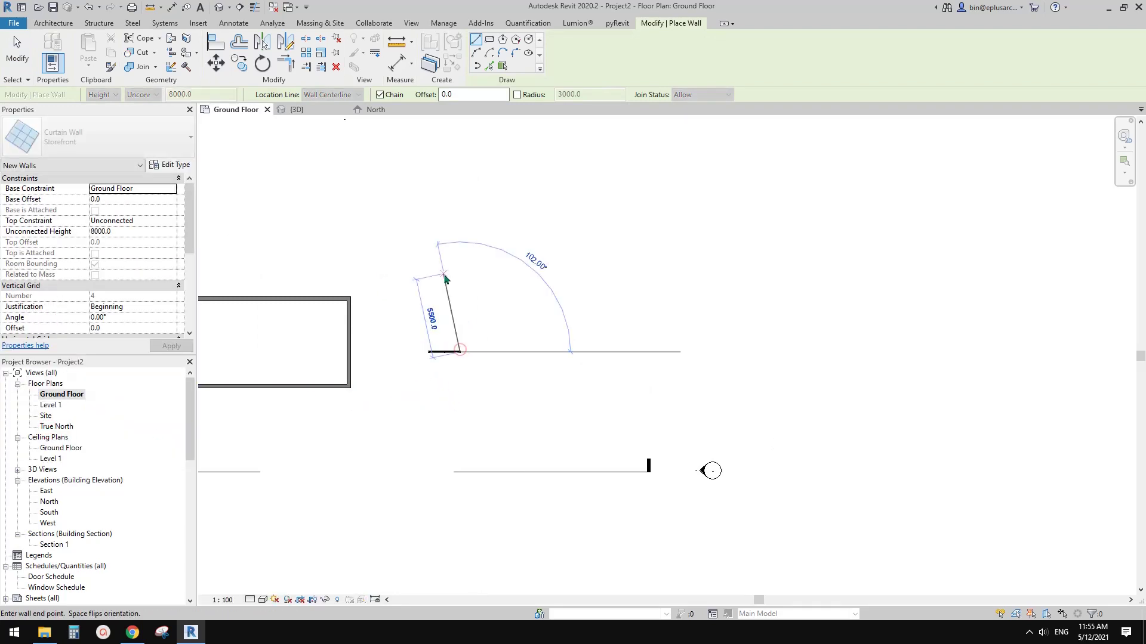
key("Escape")
key("Escape")
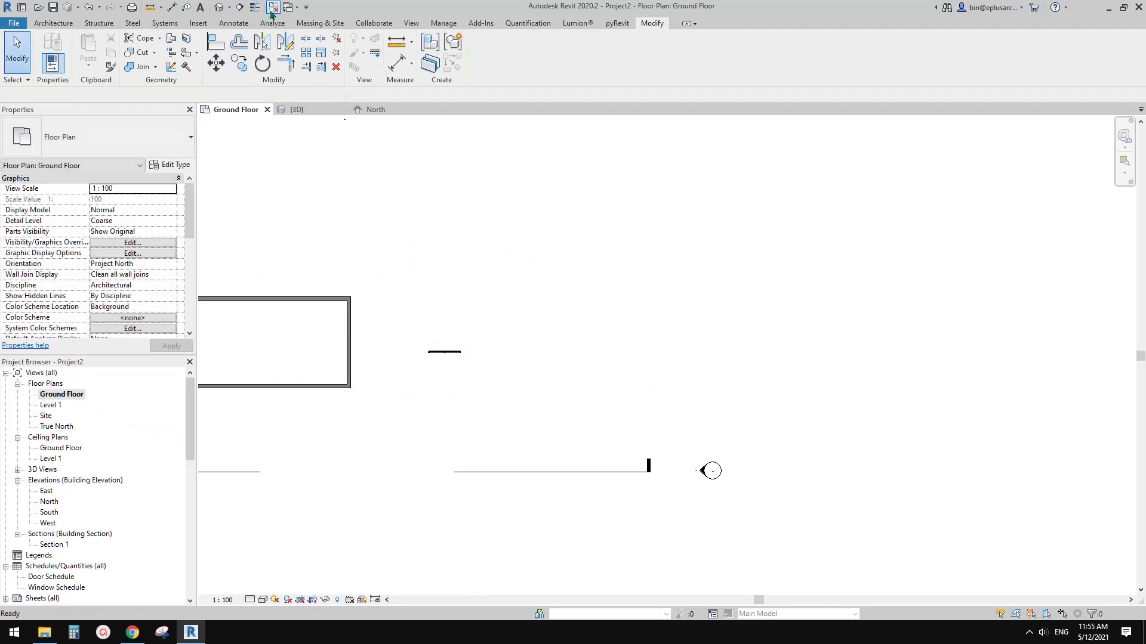
- In the South elevation, lower the top of the Storefront curtain wall to a height of about 3280 mm
double_click(49, 512)
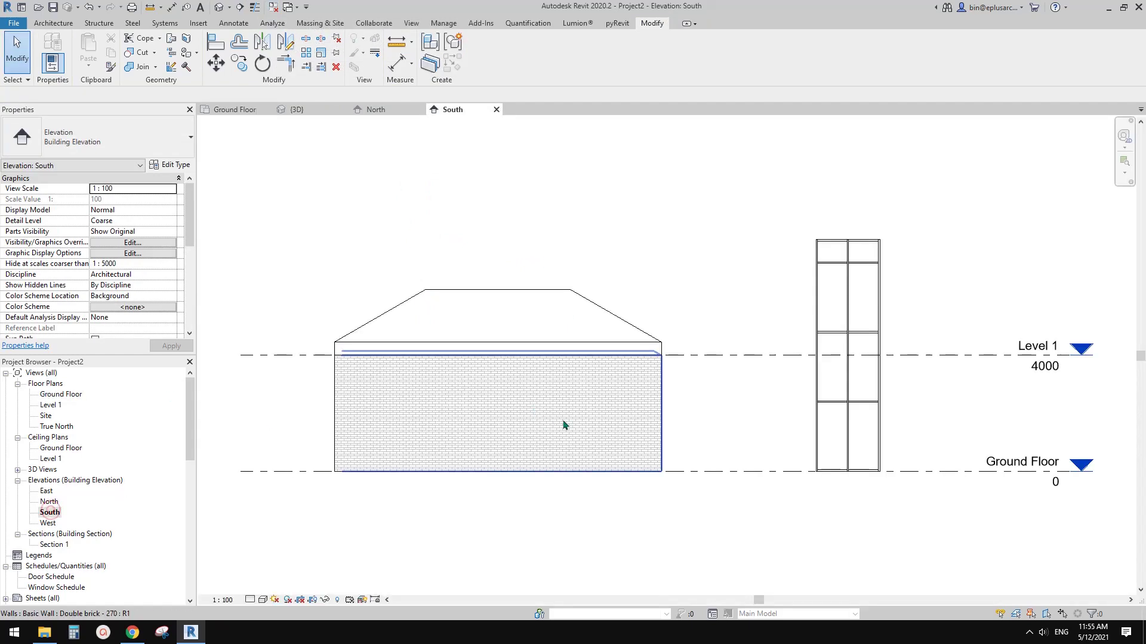
scroll(626, 350, "up", 3)
left_click(602, 273)
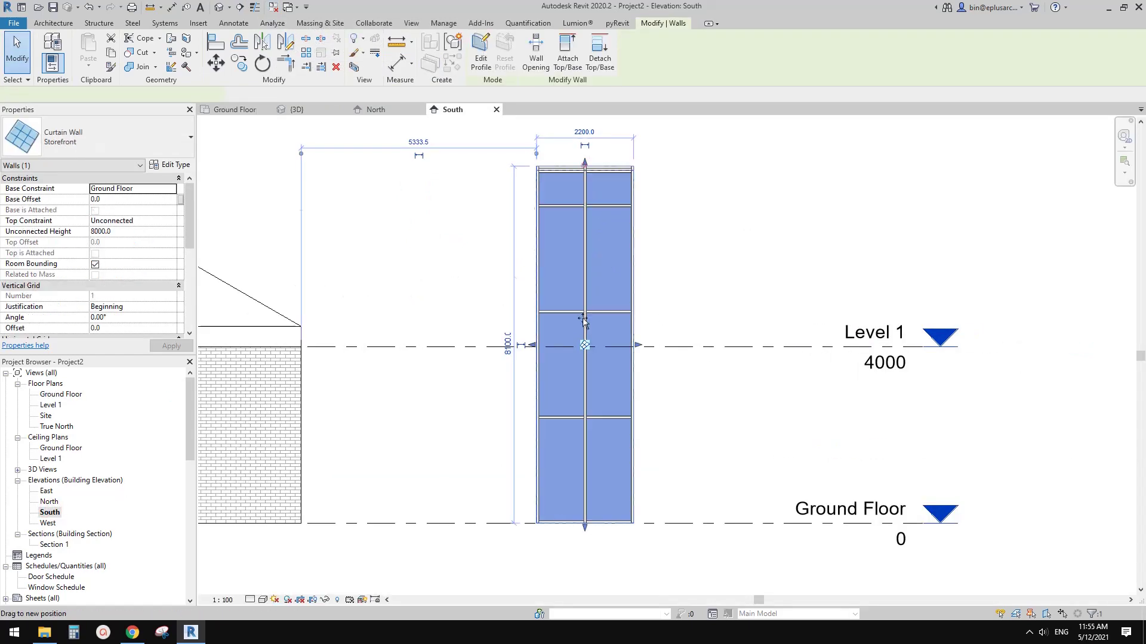
scroll(643, 393, "up", 2)
middle_click_drag(643, 393, 532, 289)
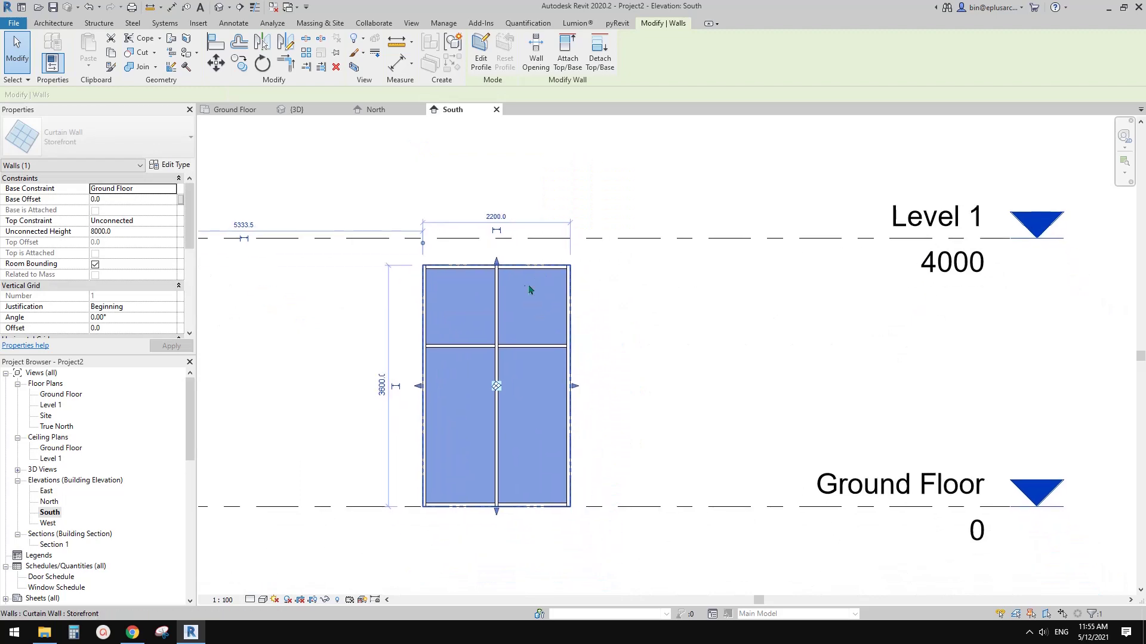
scroll(501, 266, "up", 2)
left_click_drag(487, 243, 488, 276)
middle_click_drag(507, 306, 510, 294)
key("Escape")
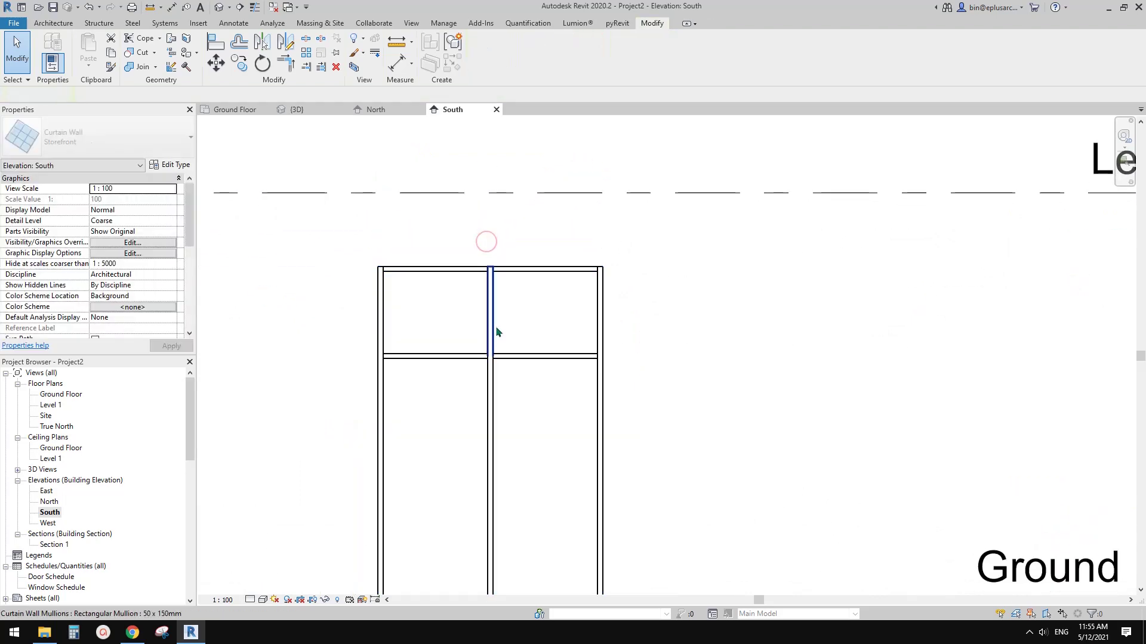
- Toggle the join at the top of the upper centre mullion so the curtain wall's top mullion runs through
key("Tab")
left_click(489, 323)
scroll(499, 284, "up", 2)
key("Escape")
left_click(488, 272)
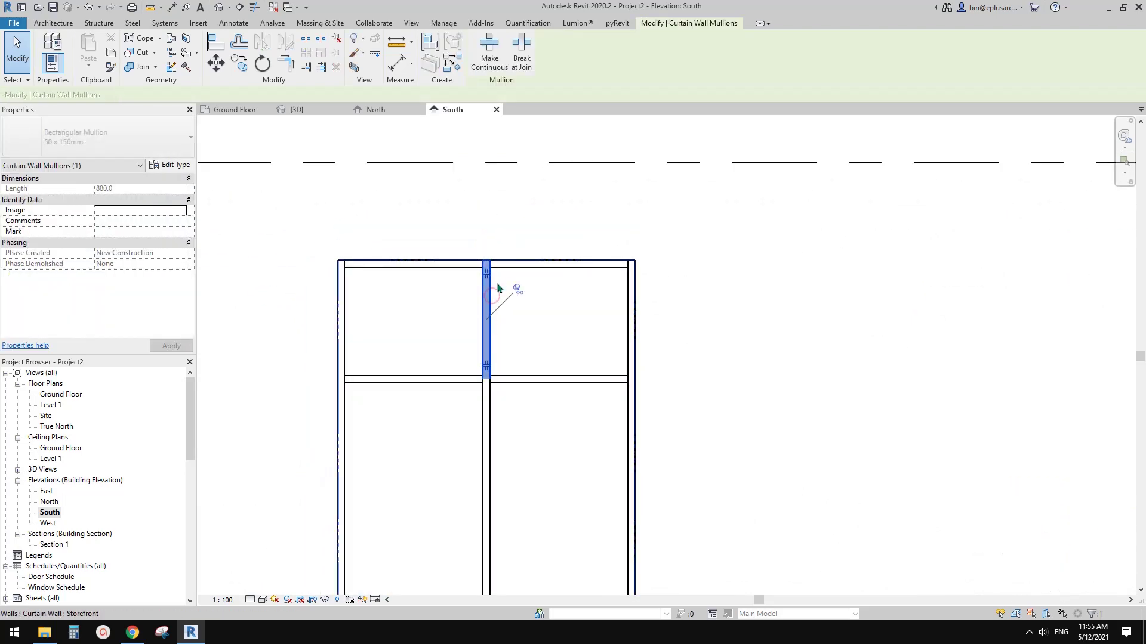
middle_click_drag(519, 281, 586, 268)
middle_click_drag(651, 297, 621, 266)
scroll(620, 267, "down", 1)
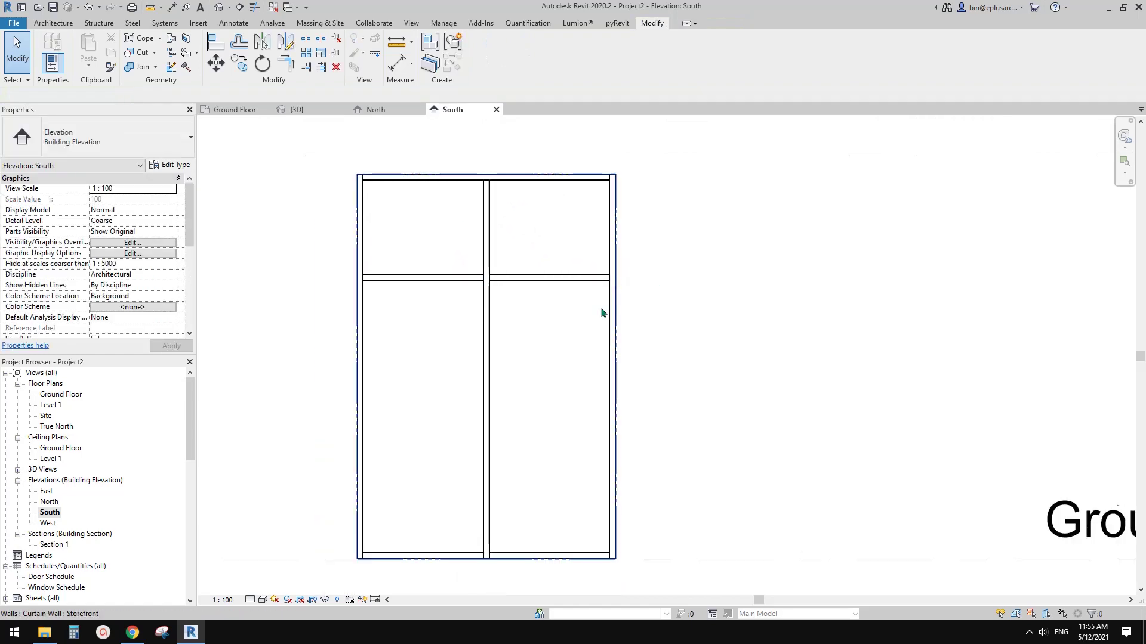
- Toggle the join at the base of the lower centre mullion so the bottom mullion runs through
middle_click_drag(601, 316, 595, 258)
key("Tab")
left_click(487, 495)
key("Escape")
scroll(488, 491, "up", 1)
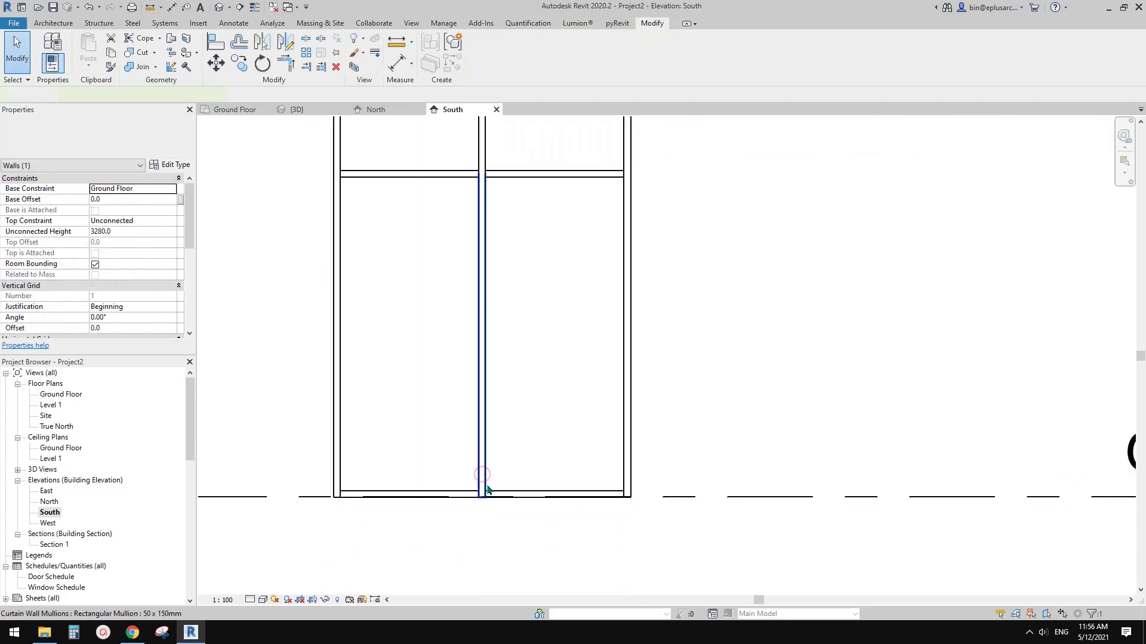
key("Tab")
left_click(486, 479)
key("Escape")
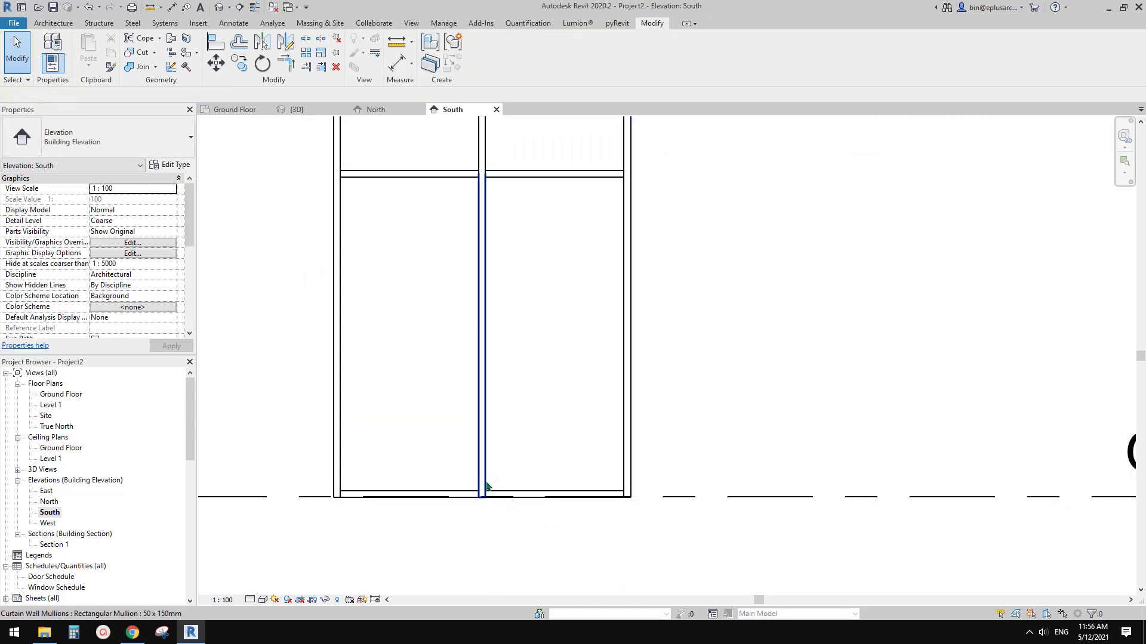
left_click(486, 484)
key("Escape")
scroll(609, 443, "down", 1)
middle_click_drag(608, 443, 587, 456)
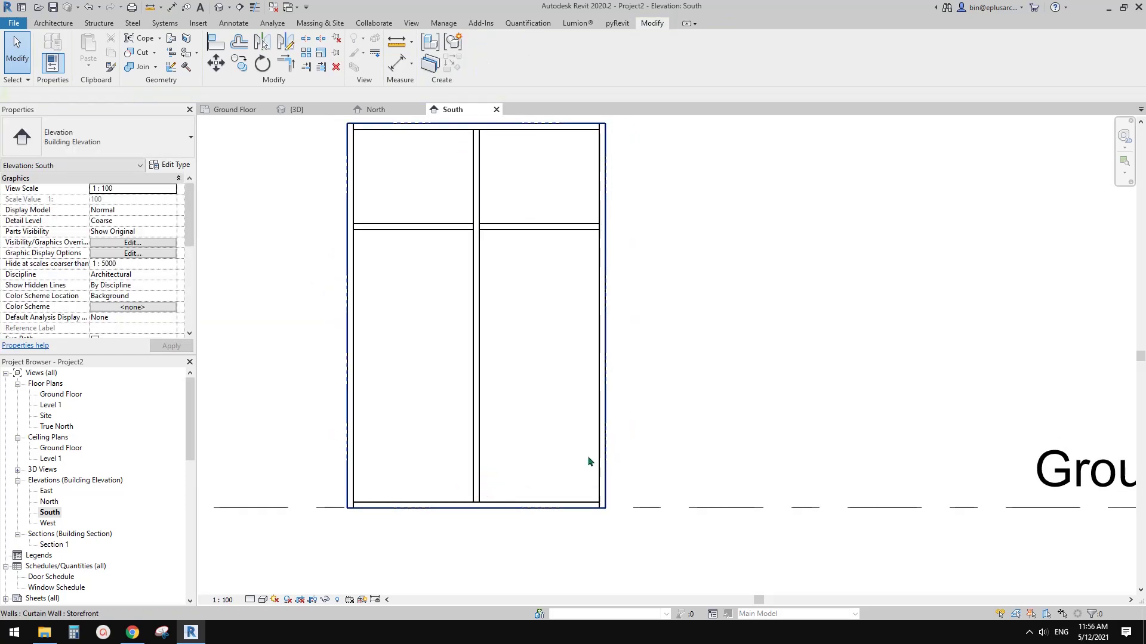
- Toggle the upper right mullion's top join so the curtain wall's top mullion runs through the corner
middle_click_drag(630, 232, 591, 307)
scroll(609, 192, "up", 2)
scroll(511, 266, "down", 2)
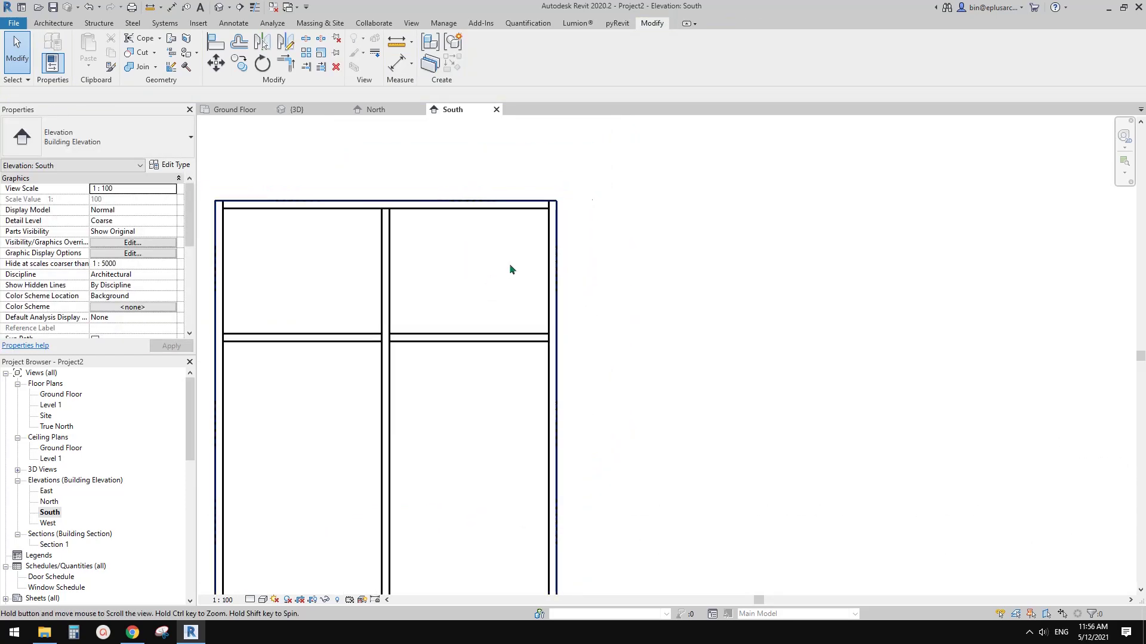
left_click(551, 328)
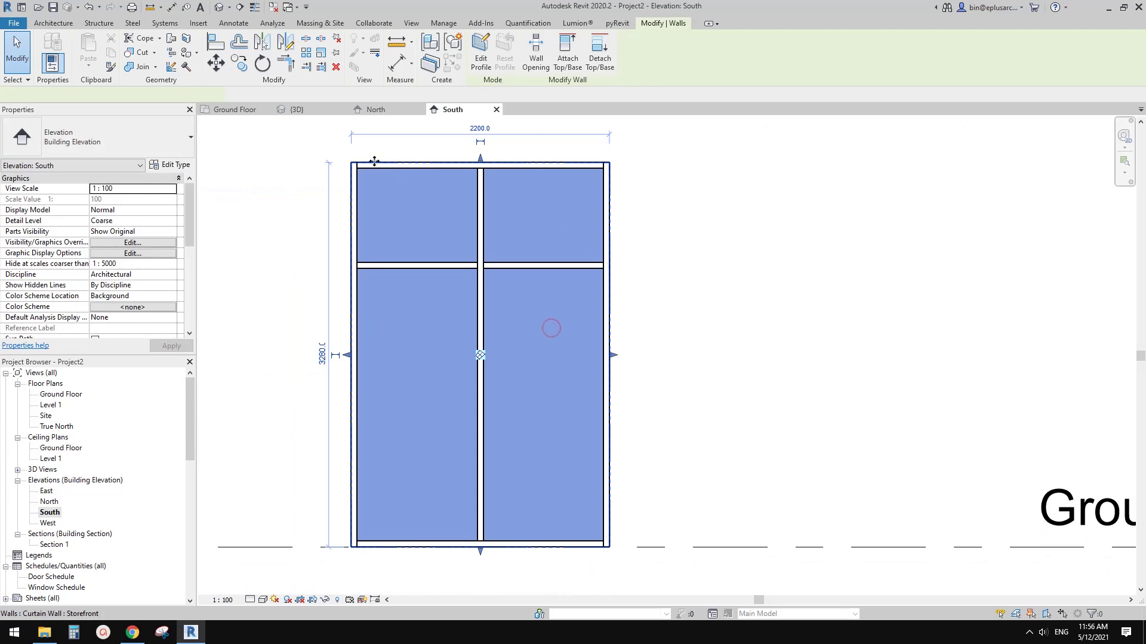
scroll(545, 203, "up", 1)
middle_click_drag(572, 207, 554, 212)
scroll(554, 212, "down", 1)
left_click(615, 215)
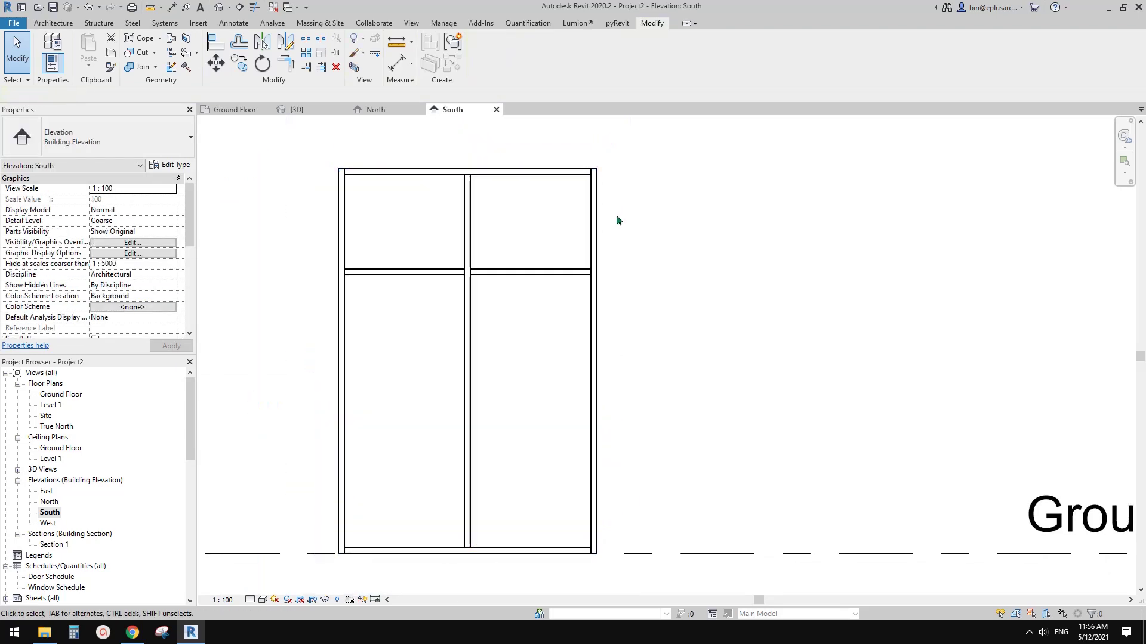
scroll(592, 204, "up", 2)
left_click(593, 192)
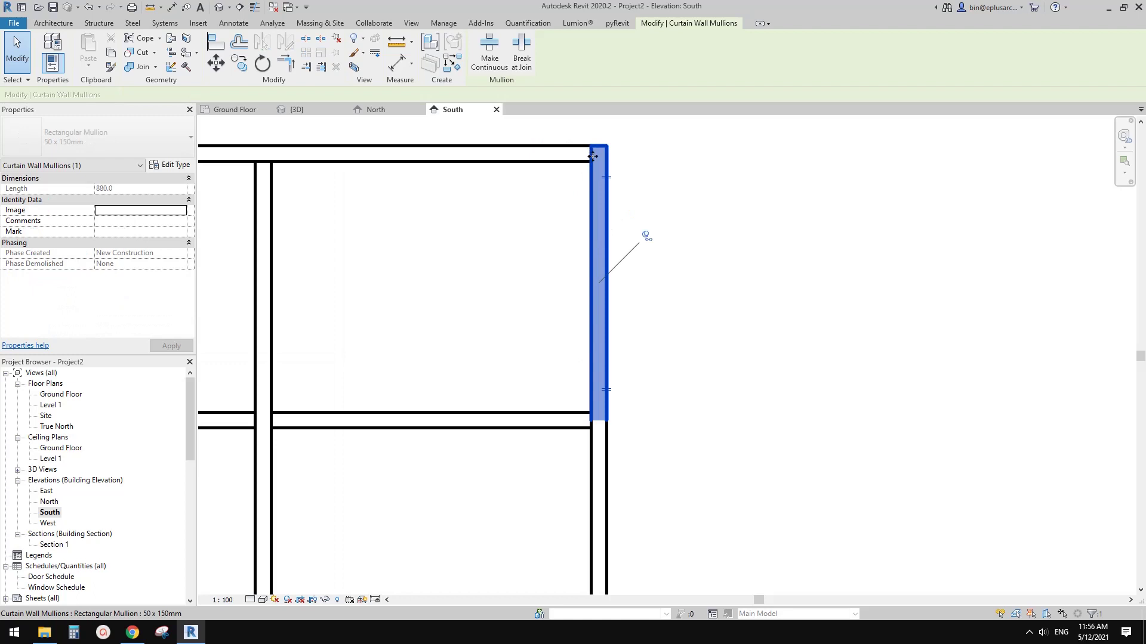
left_click(613, 184)
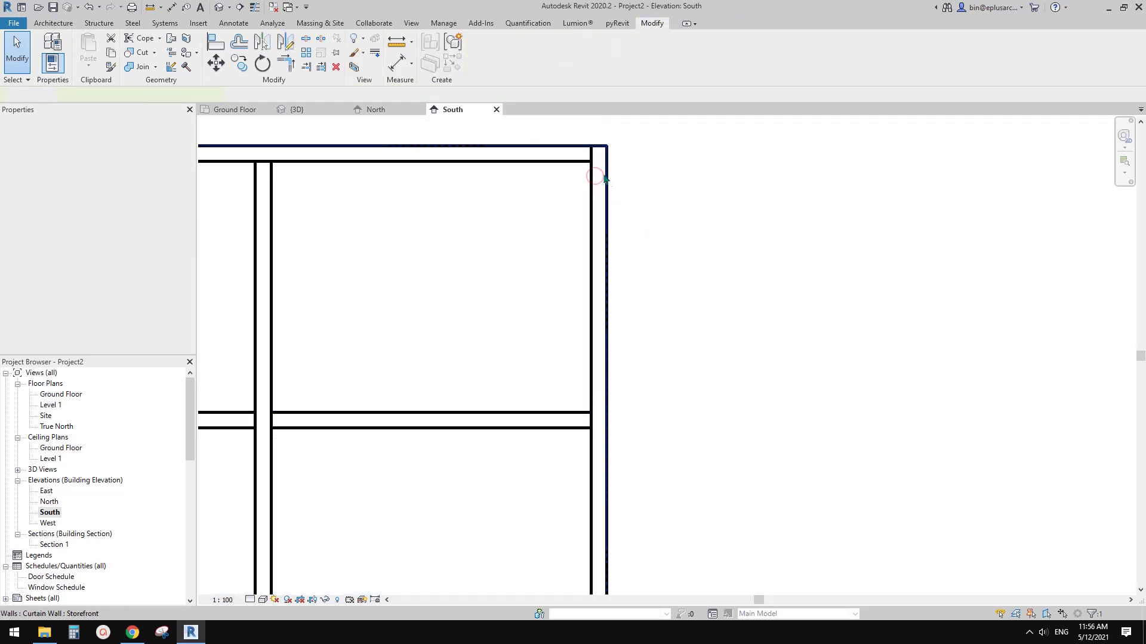
left_click(599, 179)
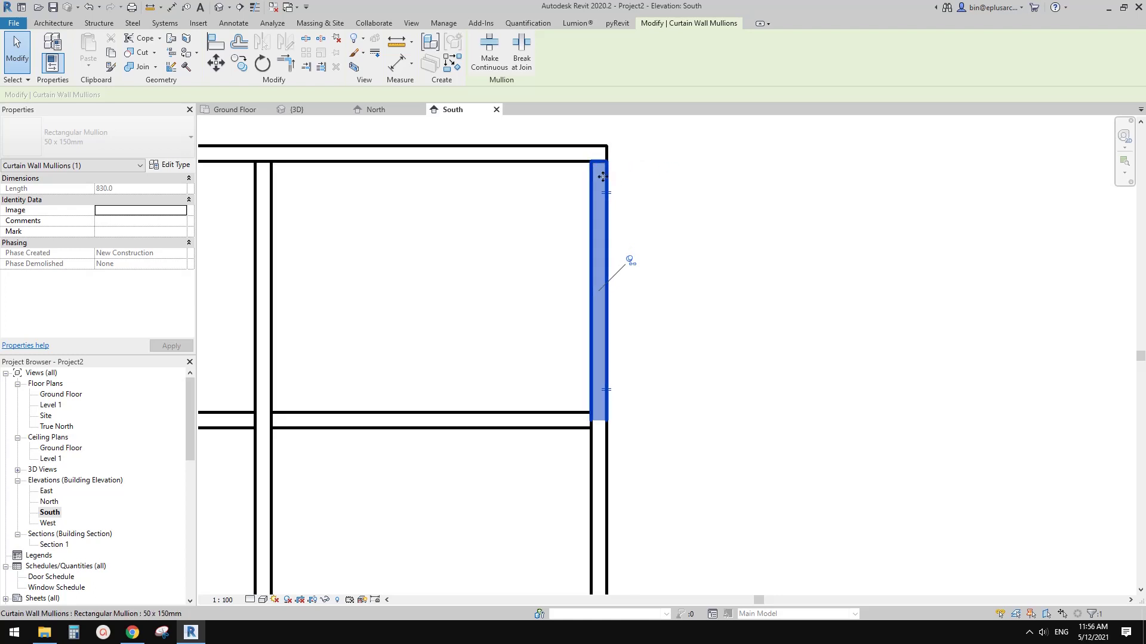
- Examine the end of the selected right-hand vertical mullion where it meets the top mullion
scroll(602, 176, "up", 1)
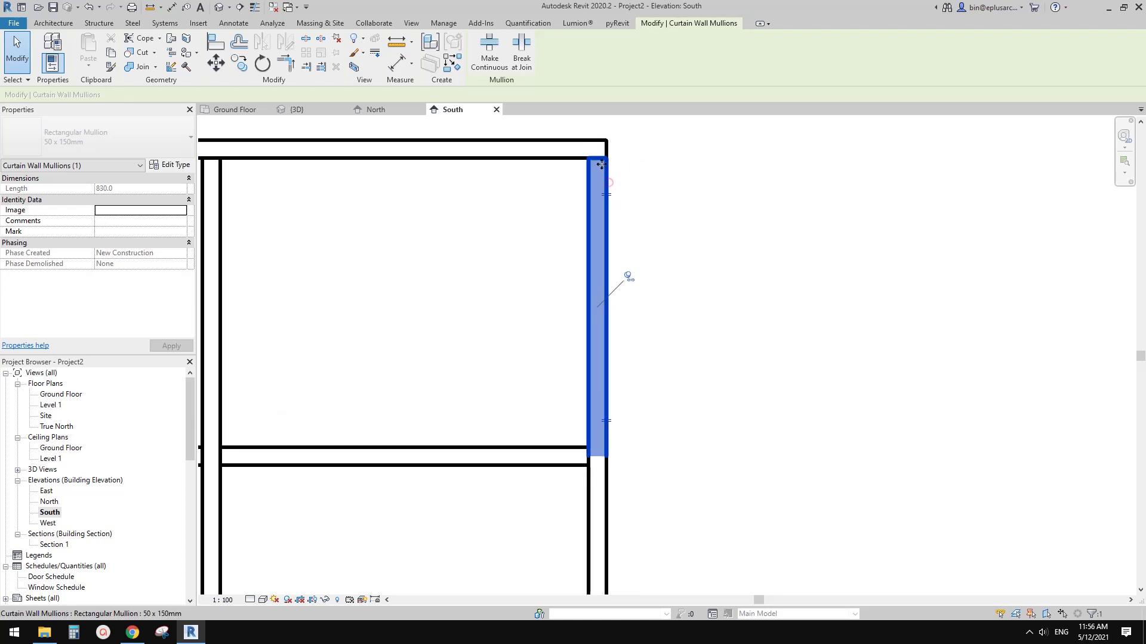
scroll(601, 164, "up", 2)
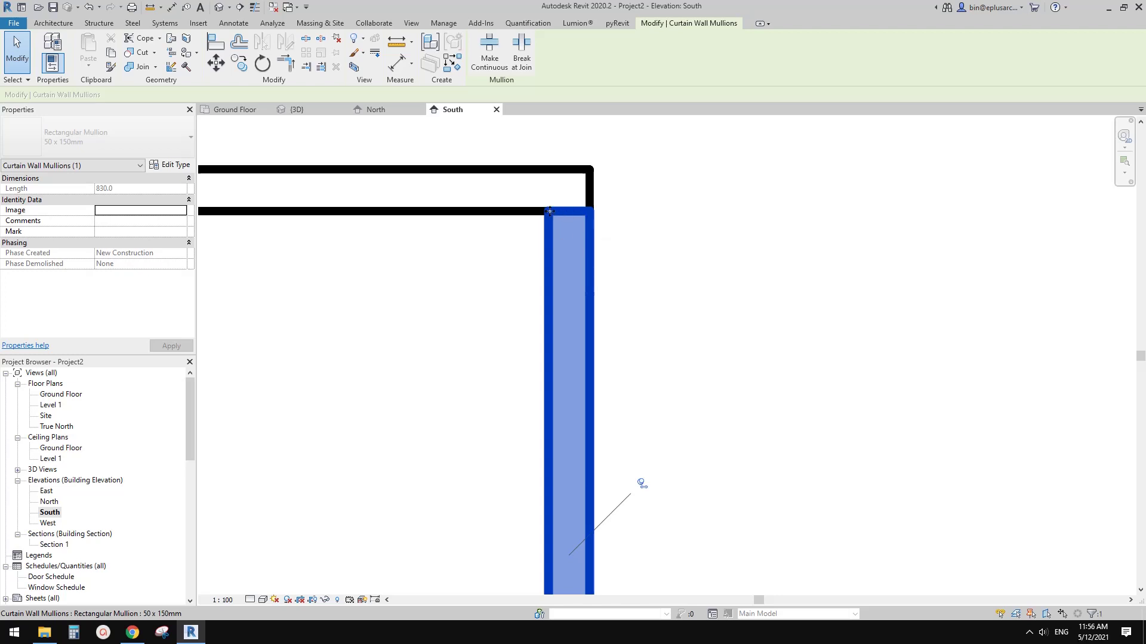
scroll(573, 215, "up", 1)
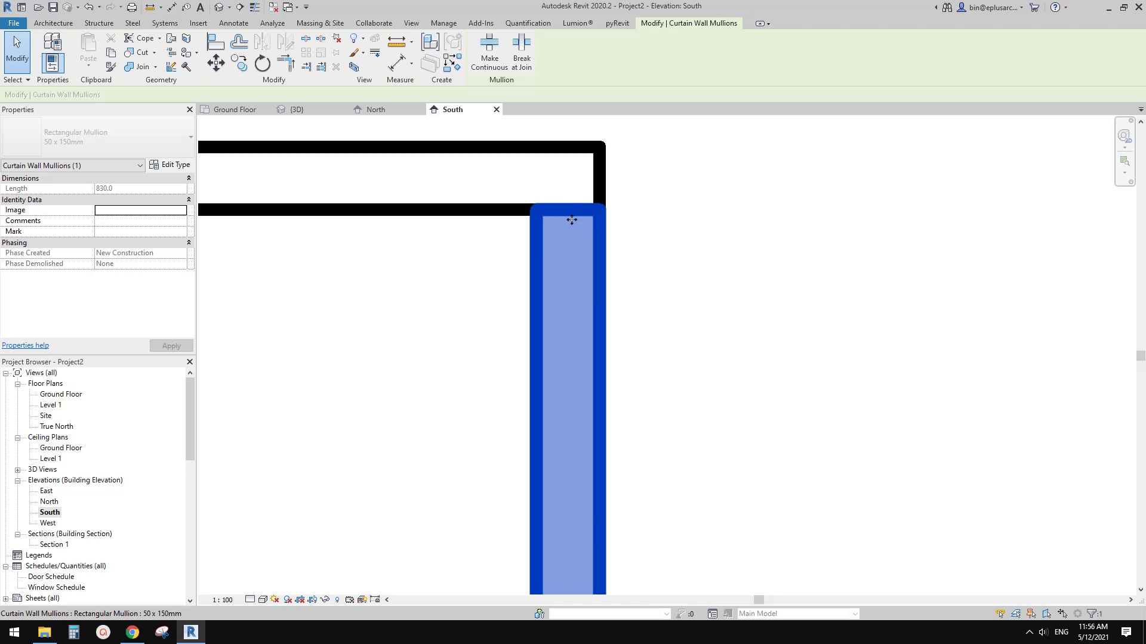
middle_click_drag(585, 225, 584, 281)
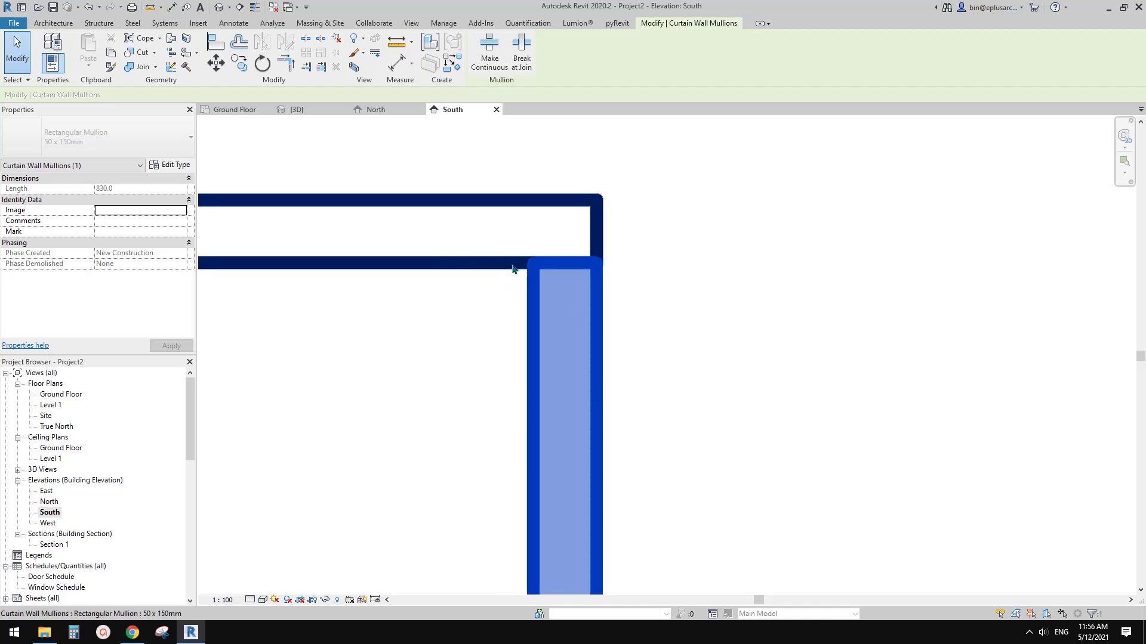
scroll(477, 242, "down", 5)
middle_click_drag(486, 314, 552, 313)
scroll(553, 316, "up", 1)
key("Escape")
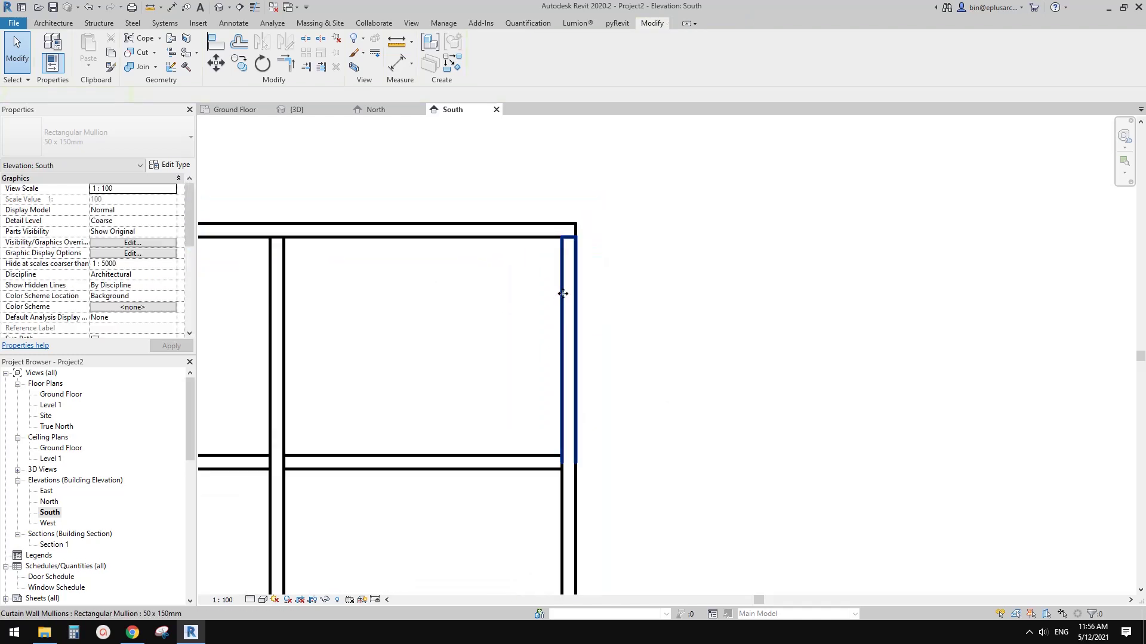
- Compare the edge lines of the top mullion and the vertical mullion at the curtain wall's upper right corner
scroll(537, 292, "up", 5)
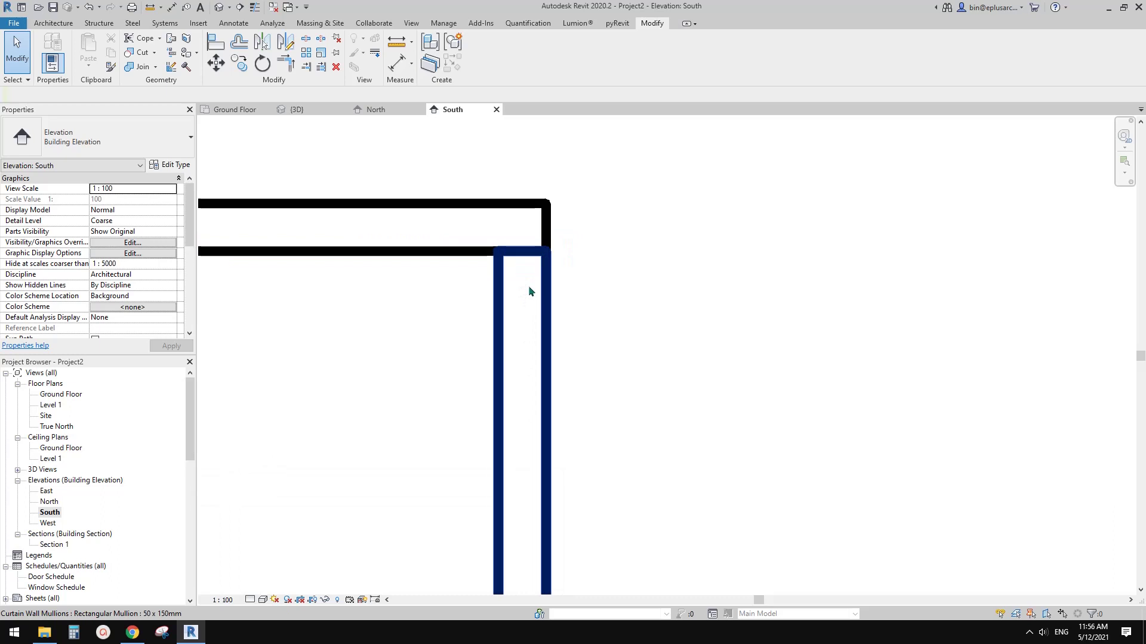
scroll(537, 289, "down", 3)
scroll(572, 264, "up", 3)
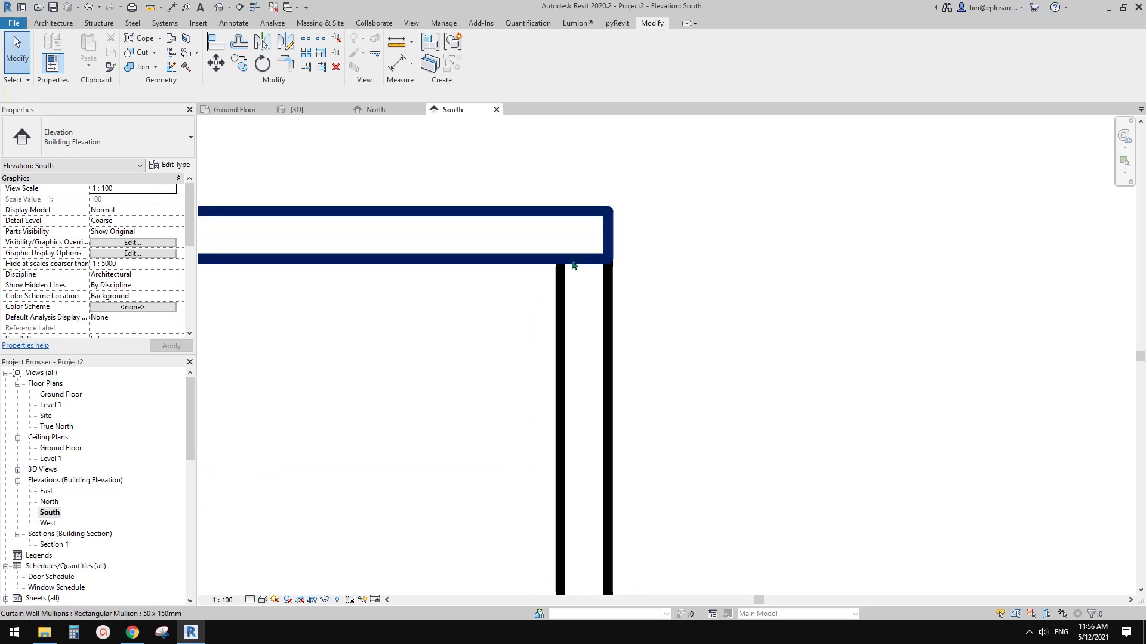
middle_click_drag(614, 306, 566, 297)
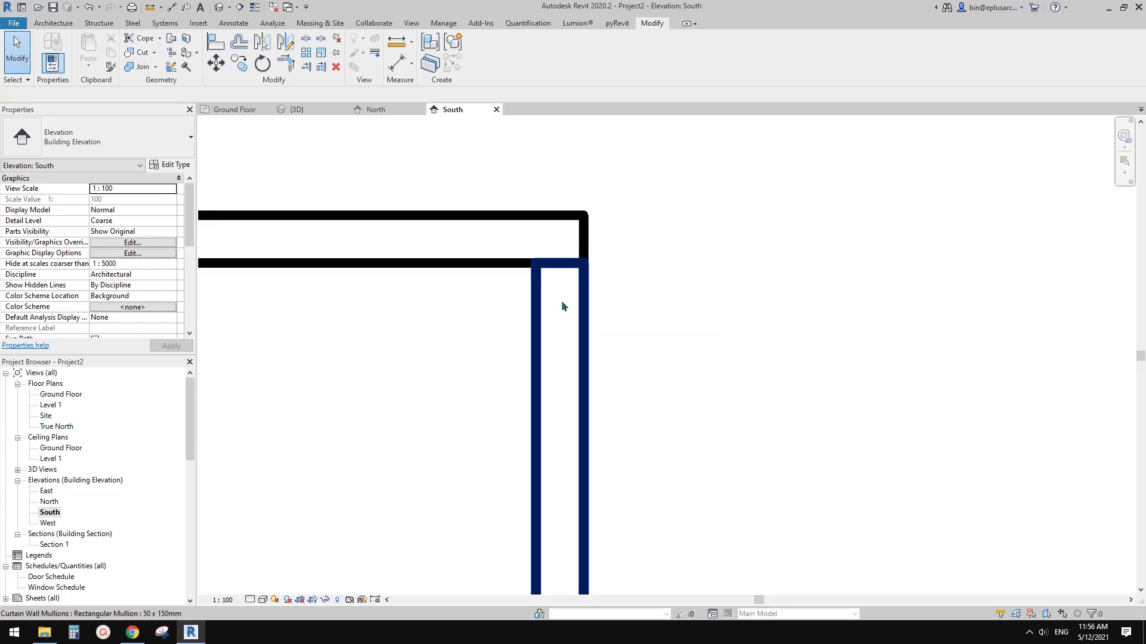
left_click(461, 252)
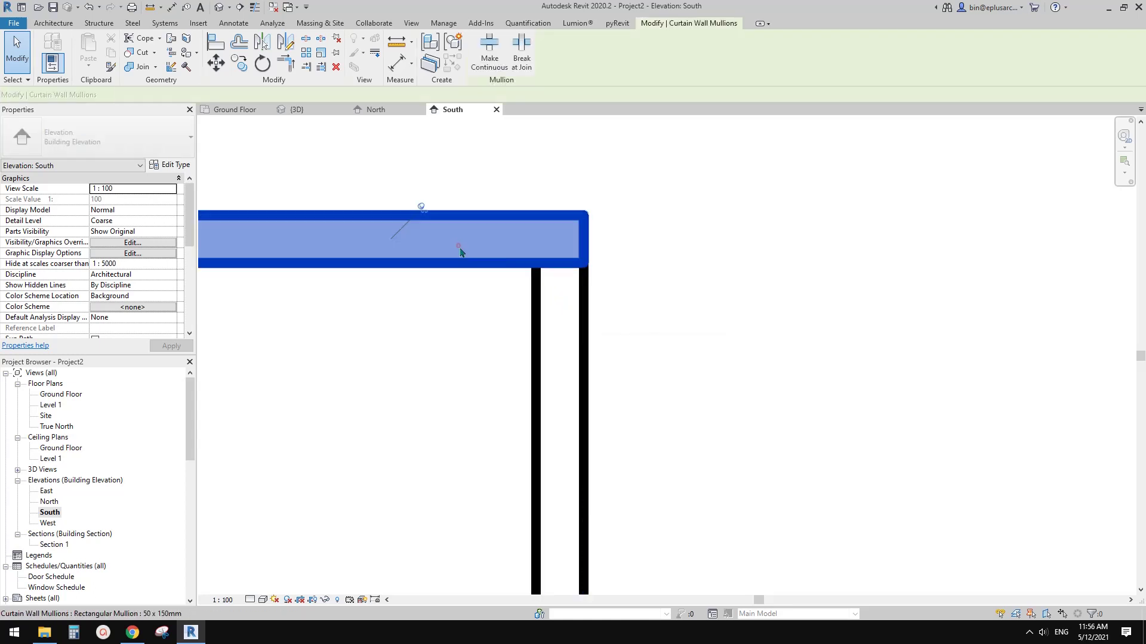
key("Escape")
scroll(564, 265, "down", 2)
middle_click_drag(632, 298, 732, 281)
scroll(690, 268, "down", 4)
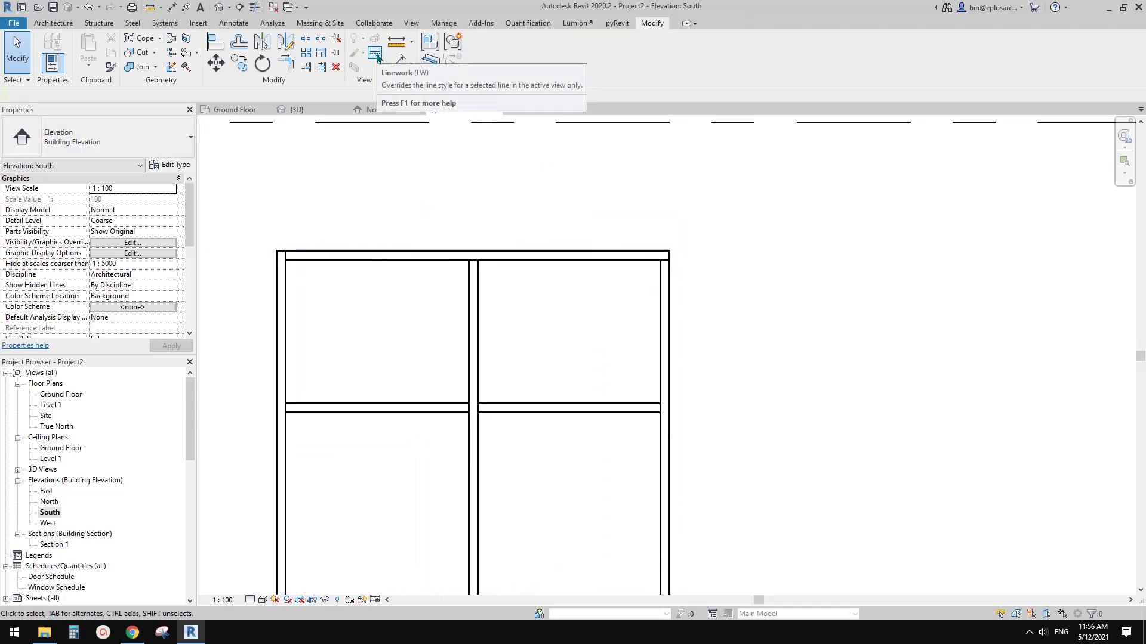
- Start Linework and override the top edge of the right-hand vertical mullion with Wide Lines at the curtain wall's upper right corner
scroll(683, 358, "up", 5)
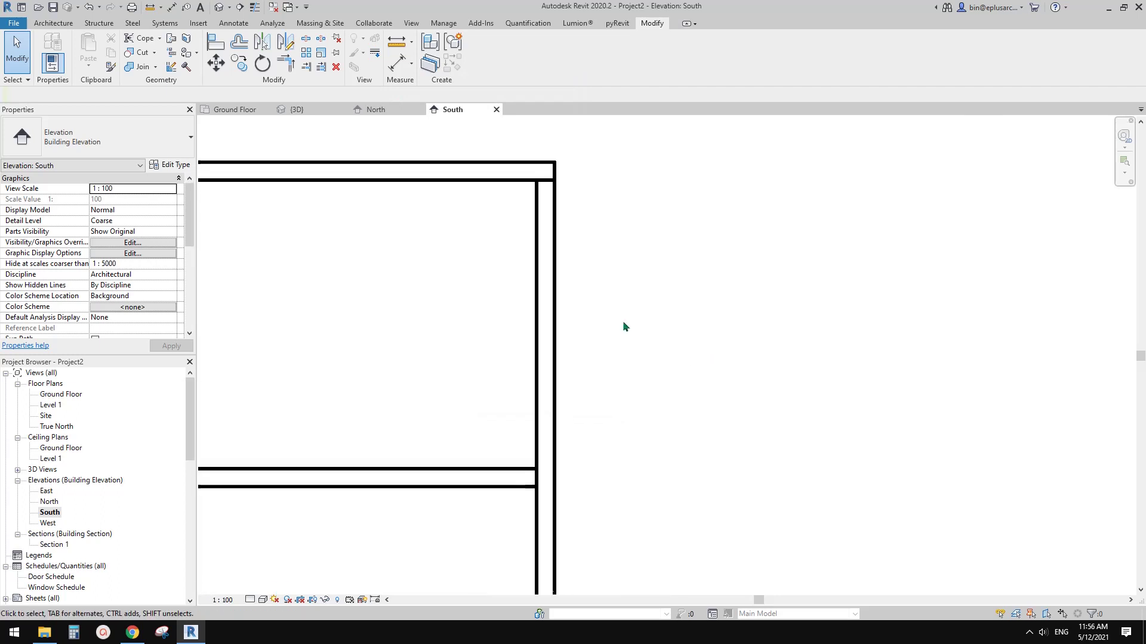
middle_click_drag(714, 271, 717, 276)
scroll(581, 218, "up", 2)
middle_click_drag(581, 218, 605, 315)
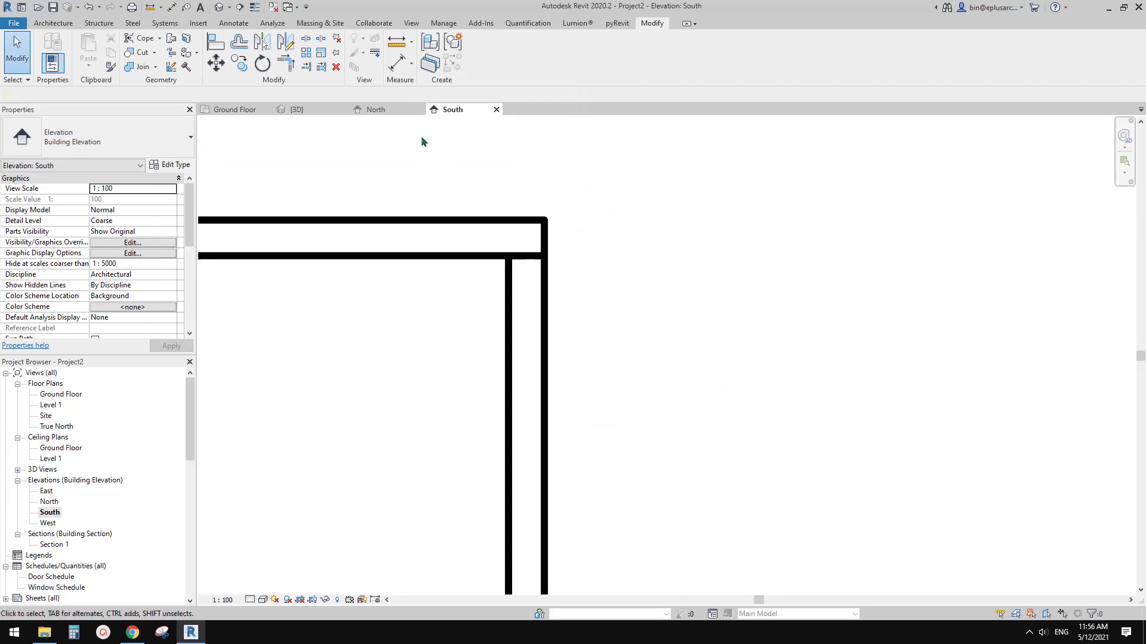
left_click(376, 55)
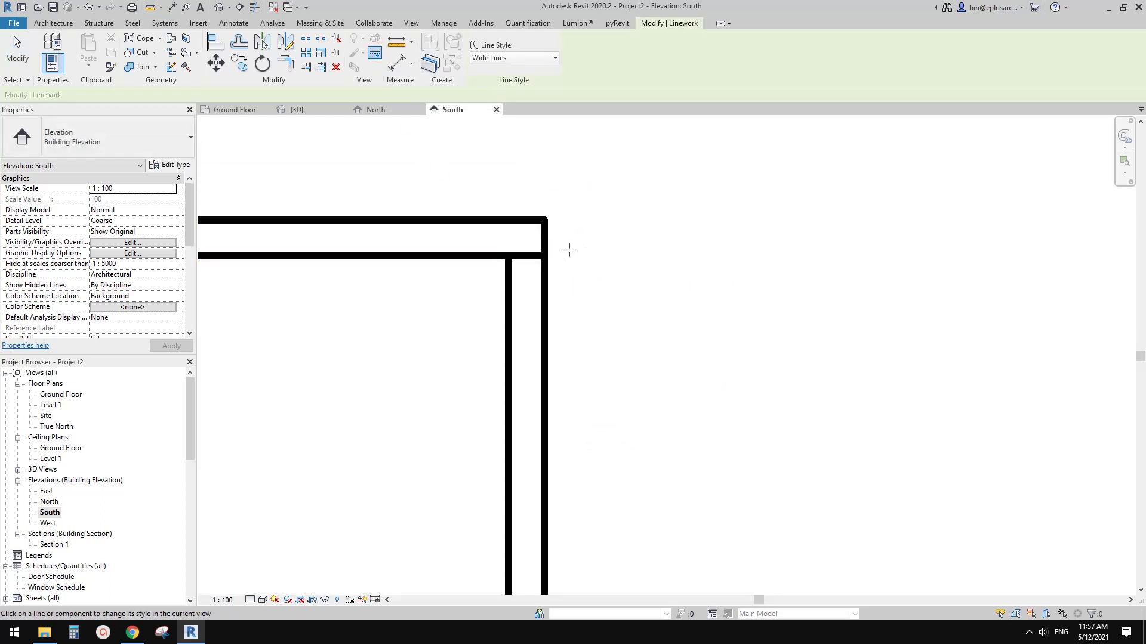
scroll(528, 257, "up", 2)
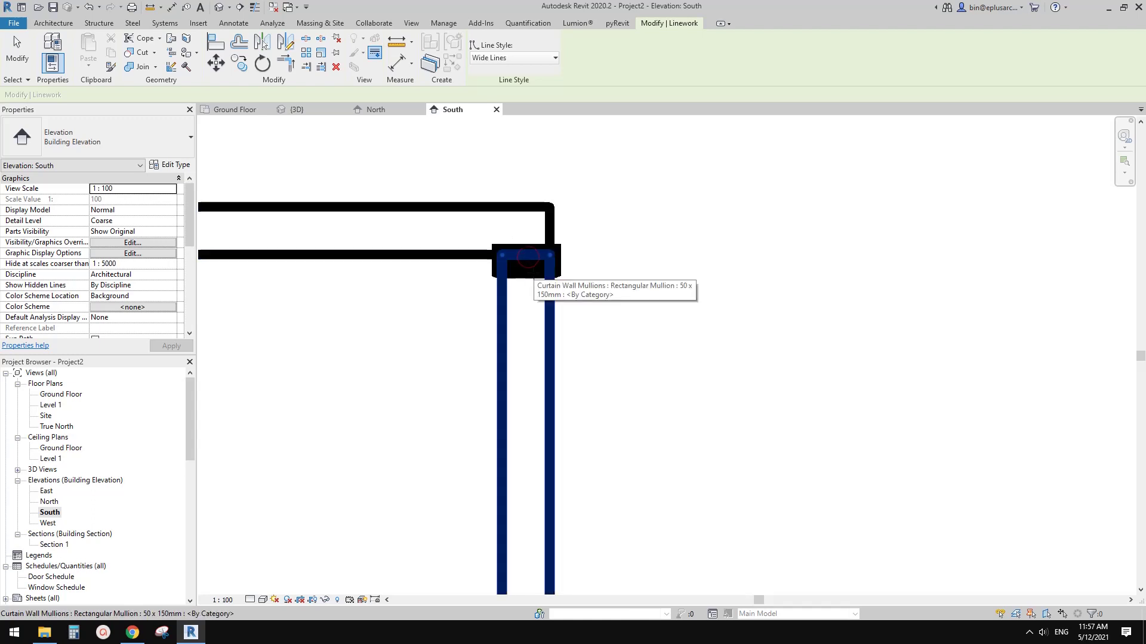
left_click(537, 268)
- Change the Linework style to <Invisible lines> and apply it to the top edge of the right-hand vertical mullion
left_click(527, 58)
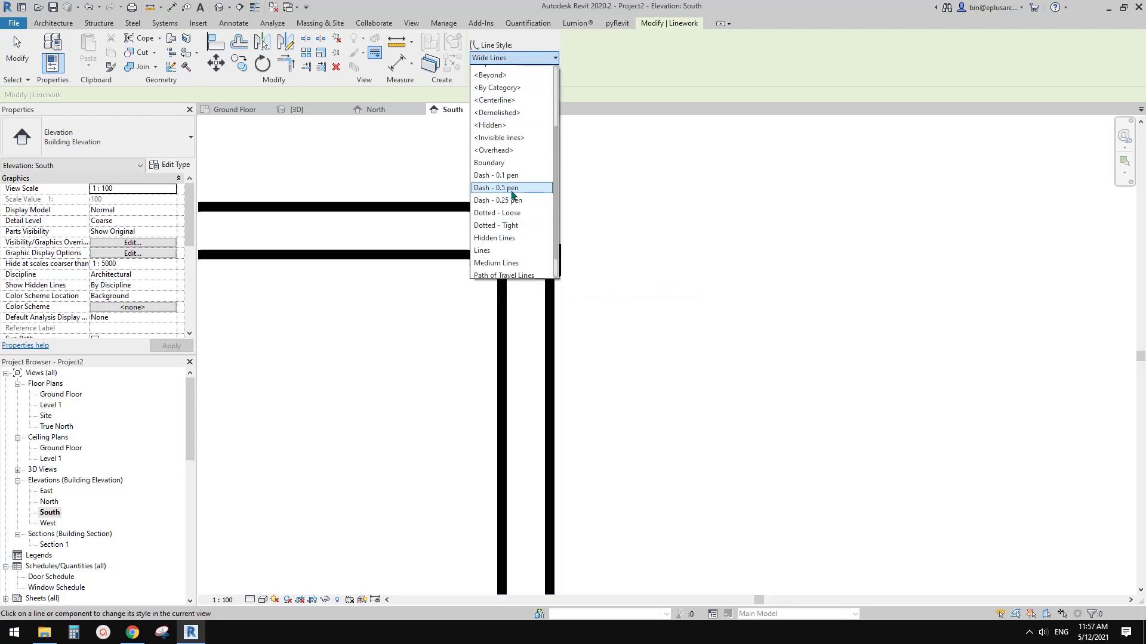
left_click(513, 139)
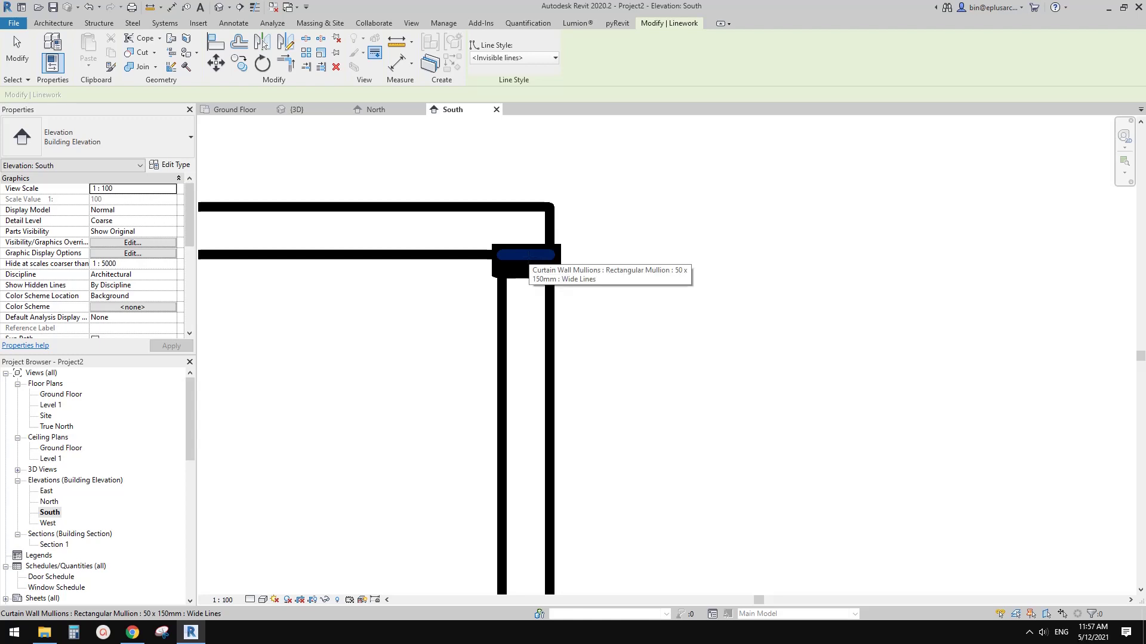
left_click(525, 255)
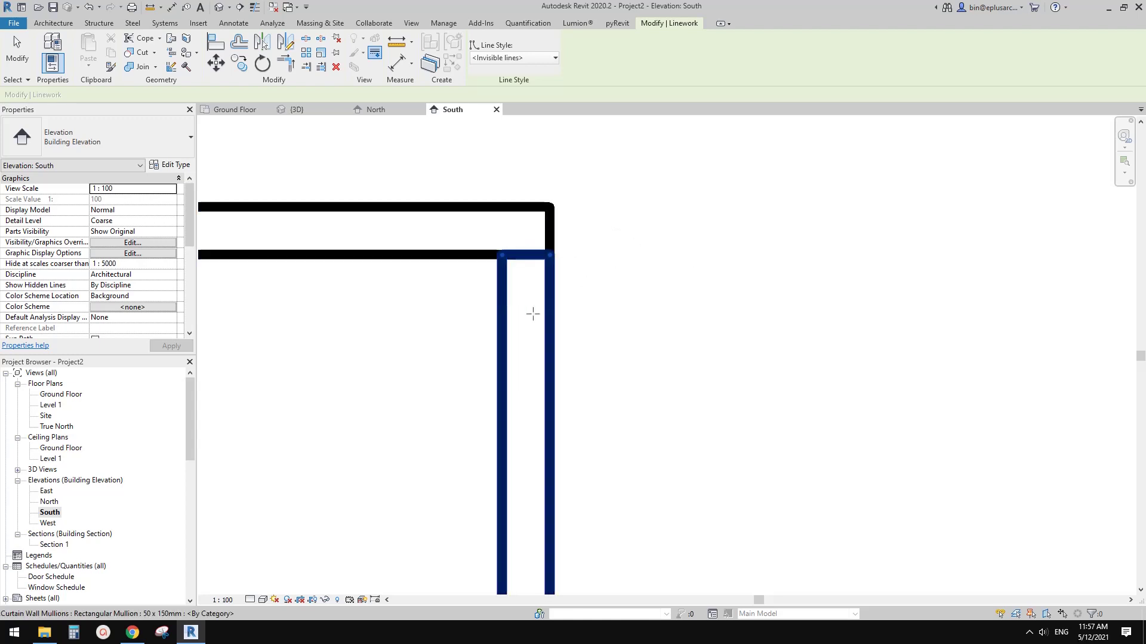
- Override the lower edge of the top right mullion with <Invisible lines>
scroll(583, 299, "down", 1)
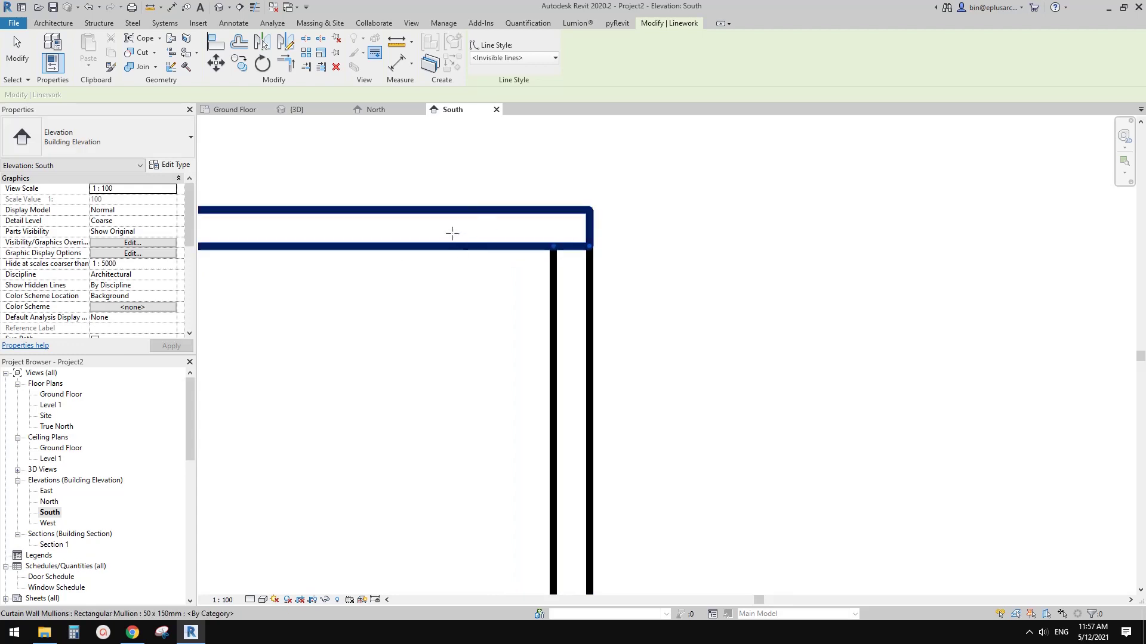
scroll(512, 263, "down", 3)
middle_click_drag(491, 279, 567, 281)
scroll(550, 277, "up", 2)
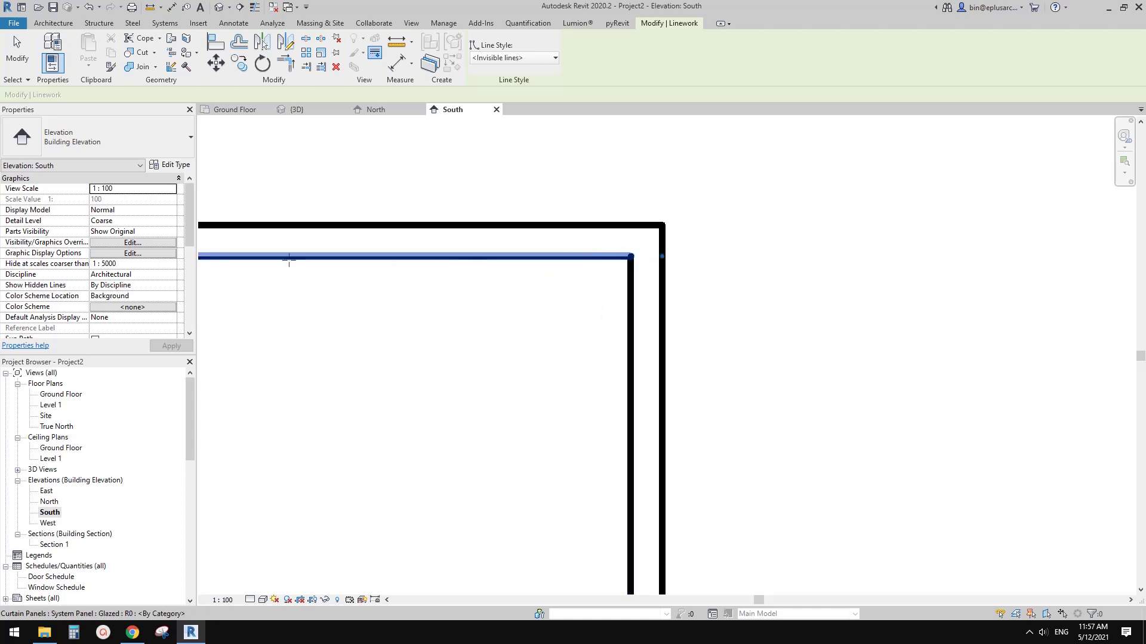
scroll(396, 268, "down", 2)
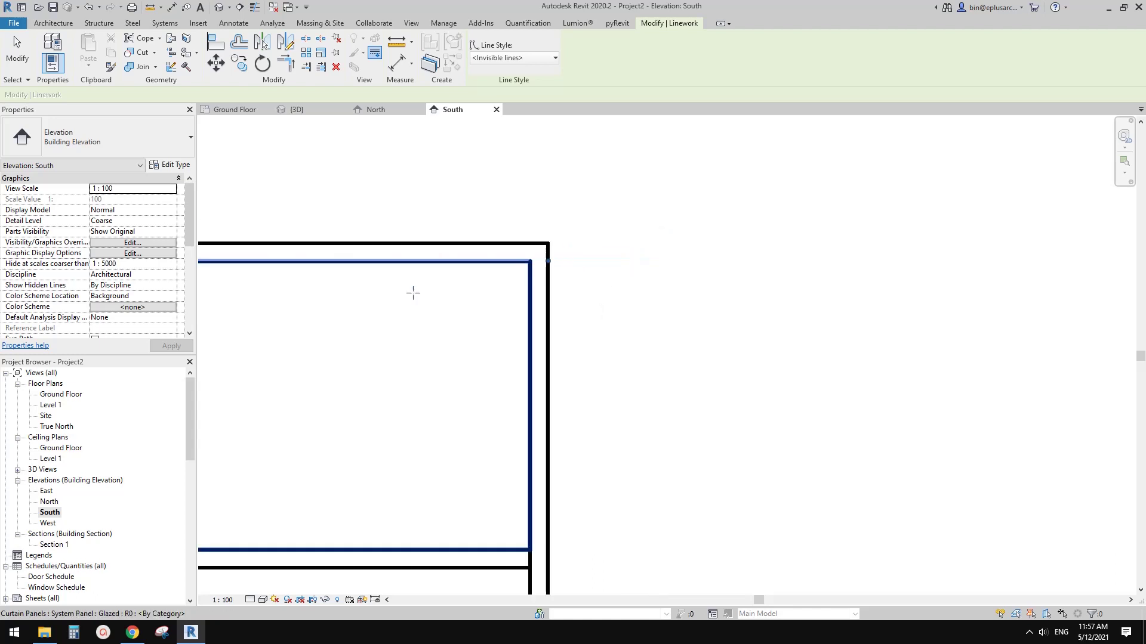
- Shorten the invisible segment on the top right mullion's lower edge to the joint above the right-hand vertical mullion
middle_click_drag(395, 296, 639, 306)
middle_click_drag(549, 315, 564, 317)
scroll(599, 317, "up", 2)
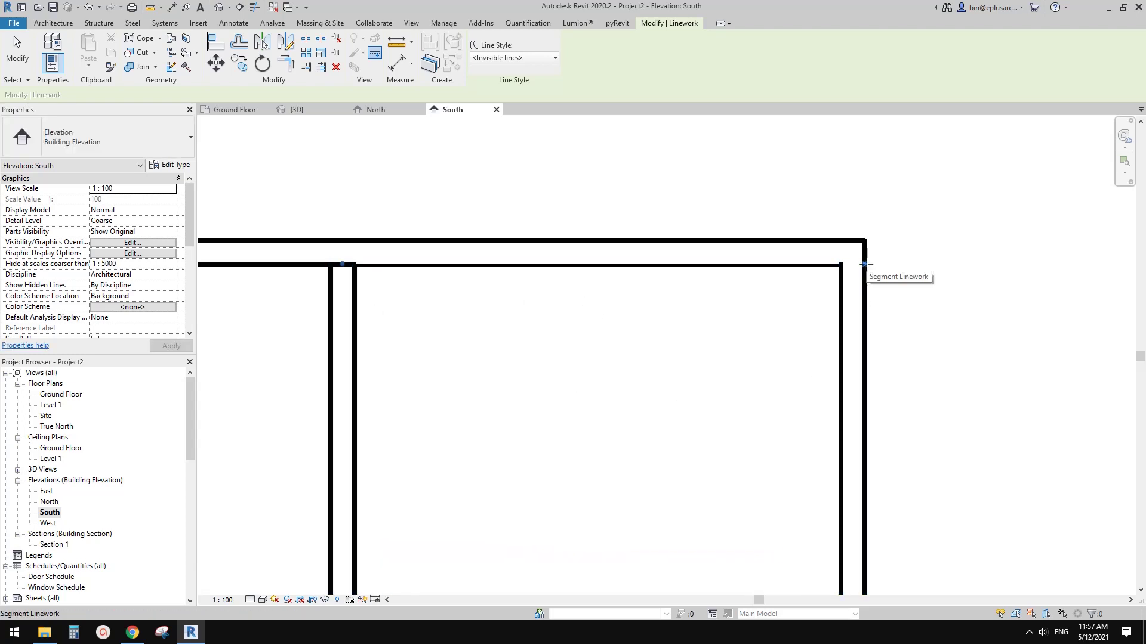
middle_click_drag(536, 319, 526, 327)
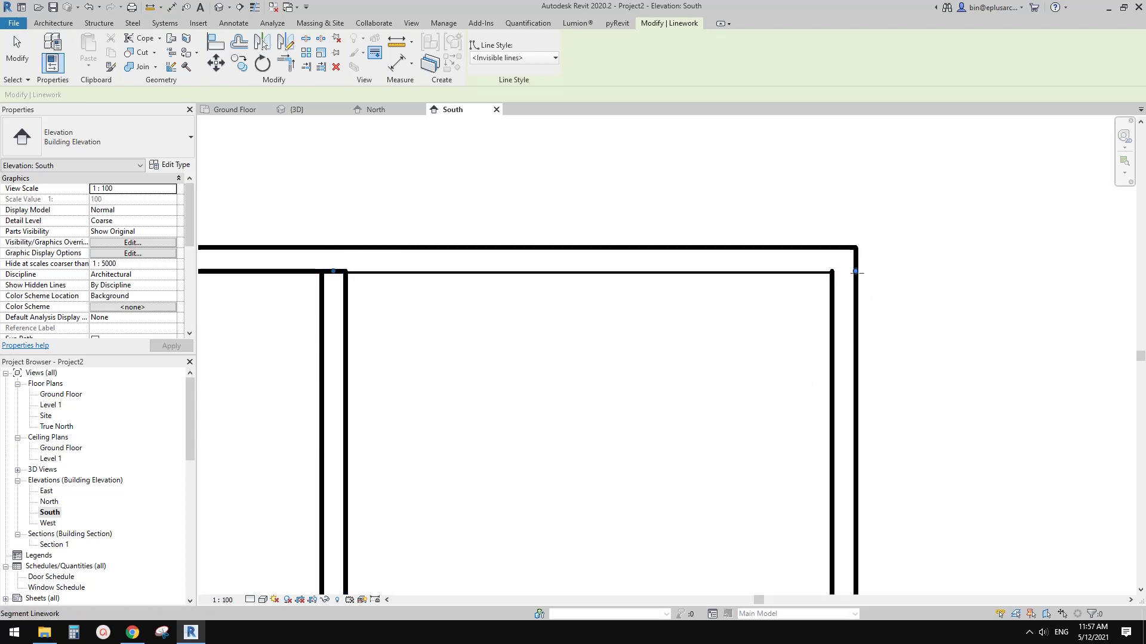
left_click(380, 274)
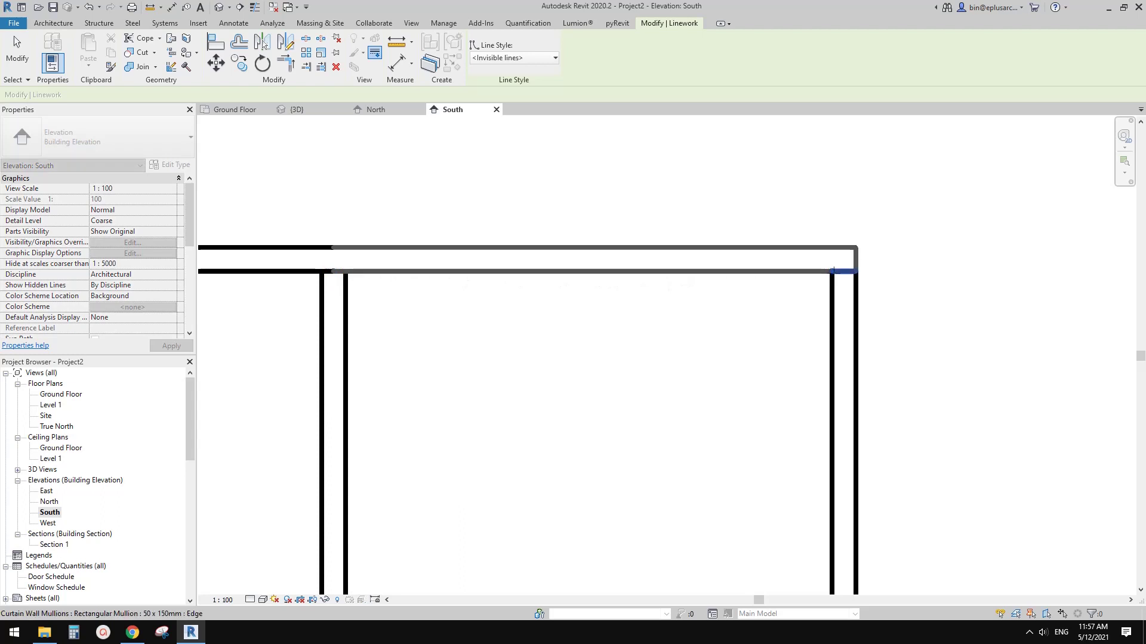
left_click(840, 272)
middle_click_drag(838, 303, 765, 310)
scroll(782, 301, "up", 1)
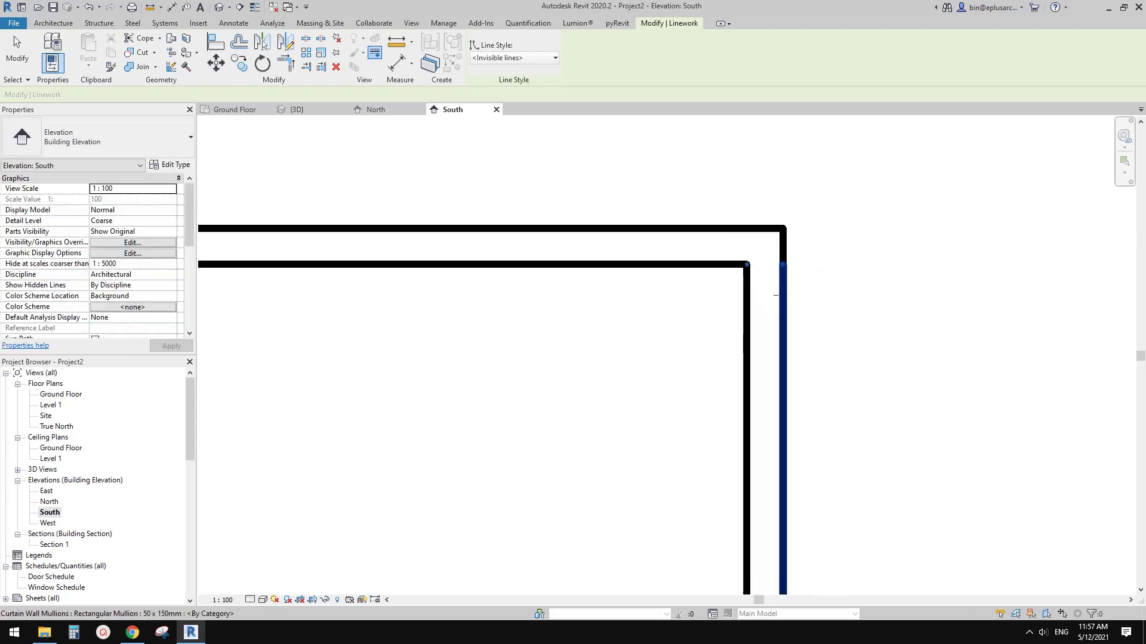
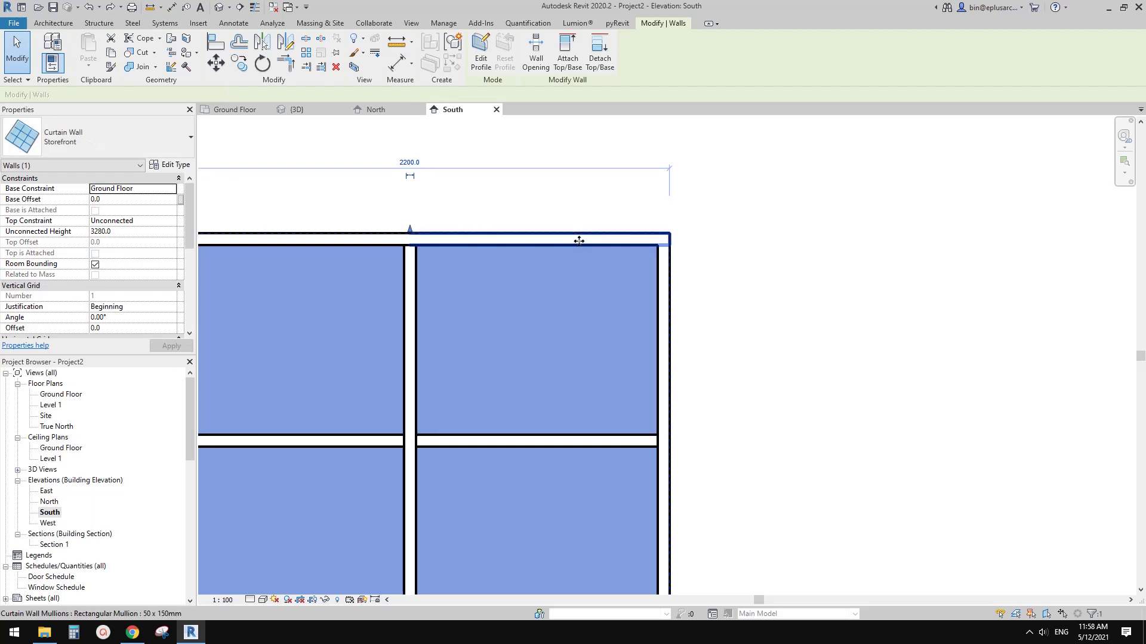
- Temporarily isolate the Storefront curtain wall together with its top right mullion
left_click(579, 241, "ctrl")
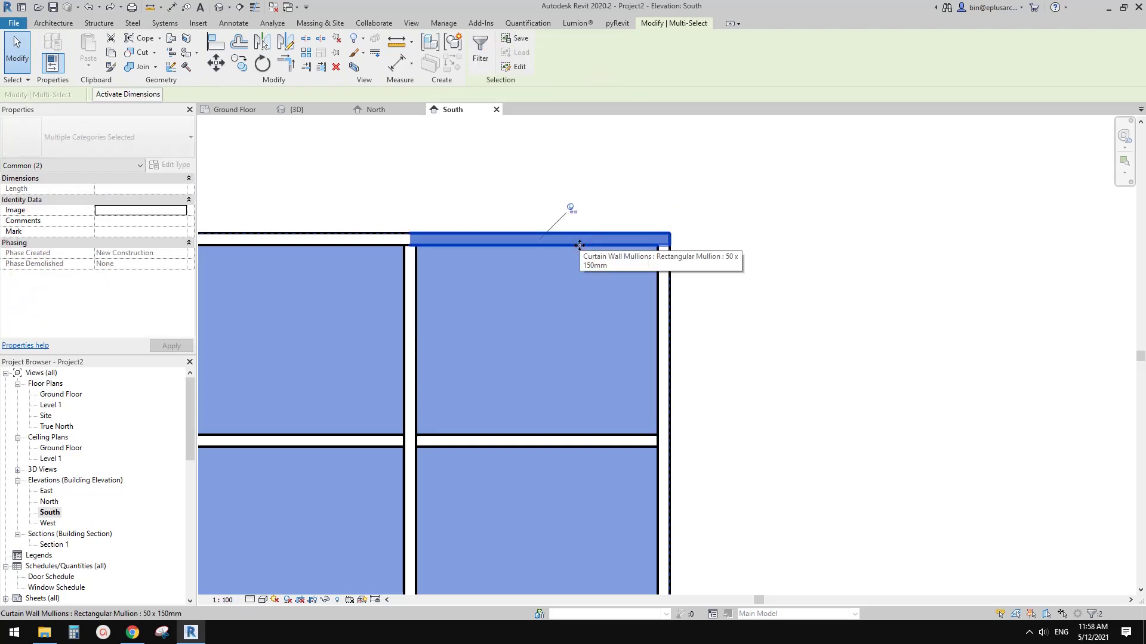
key("h")
key("i")
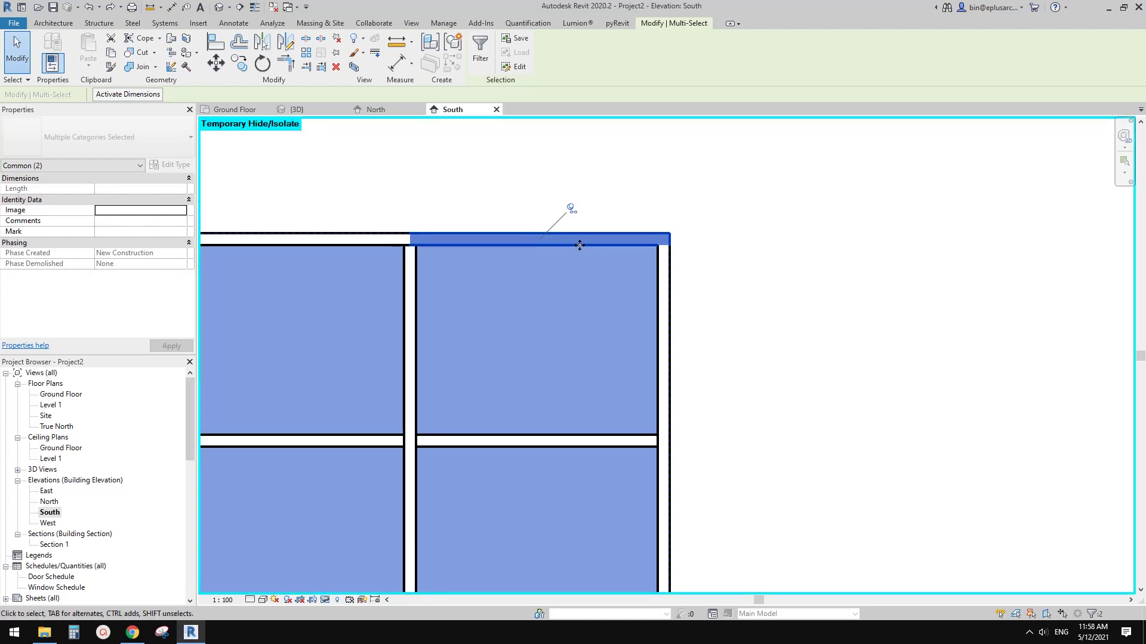
key("Escape")
scroll(582, 247, "up", 3)
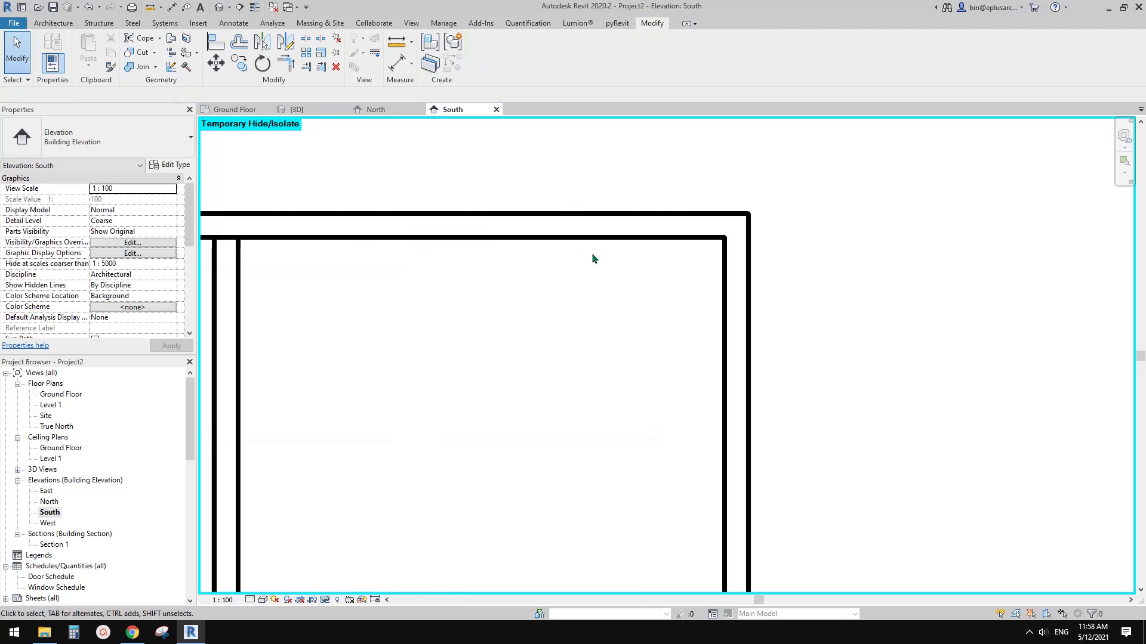
left_click(642, 231)
scroll(646, 256, "down", 2)
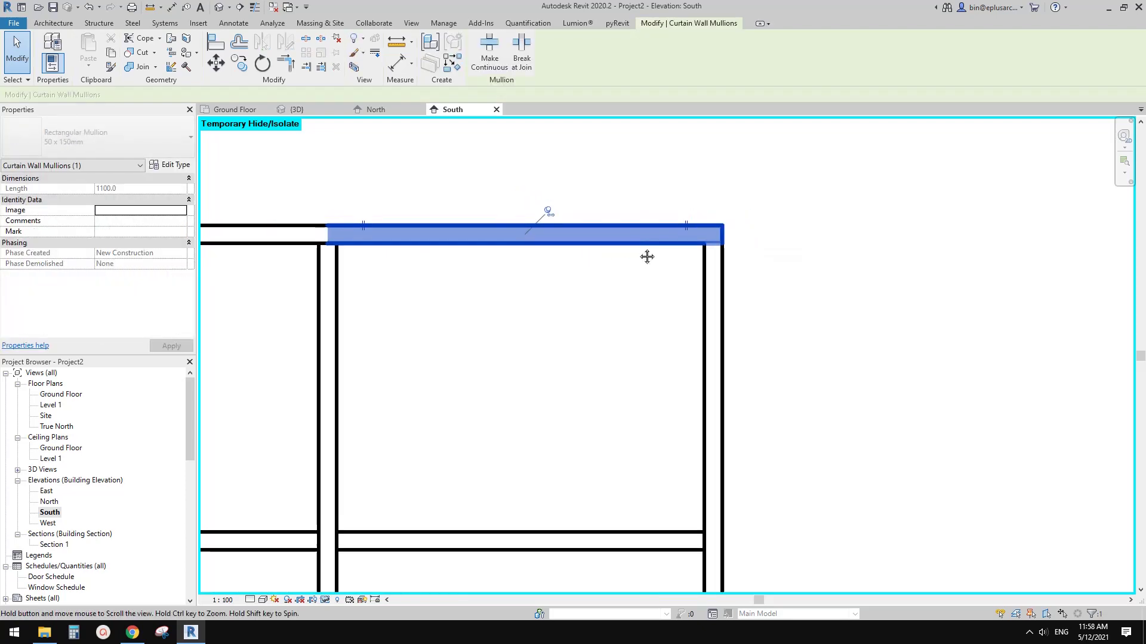
scroll(678, 233, "up", 3)
key("Escape")
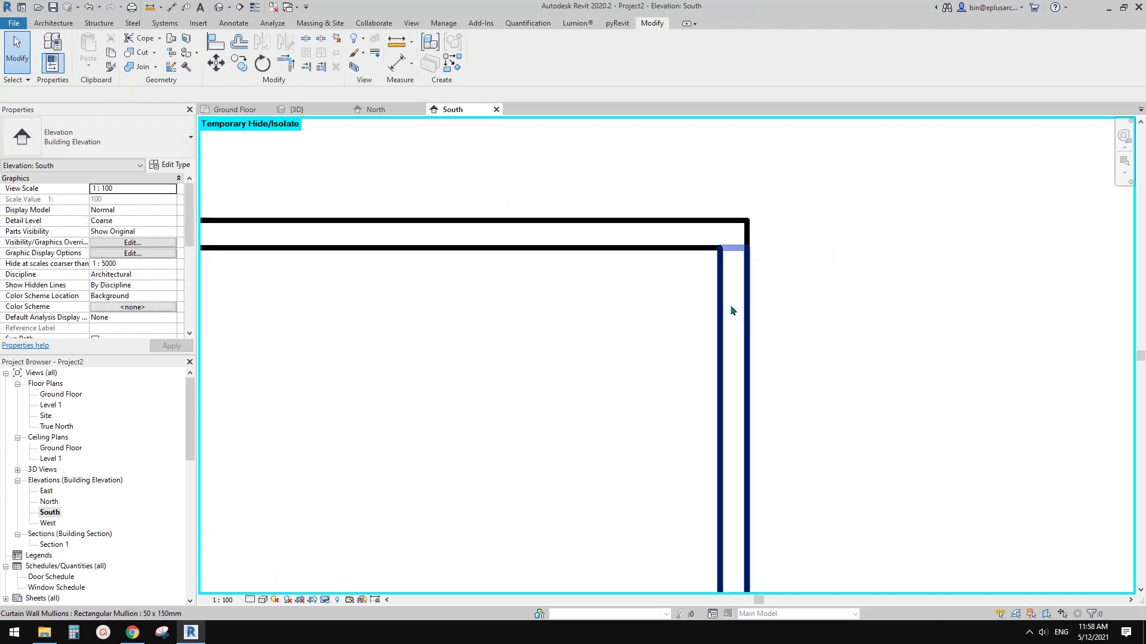
- Temporarily hide the upper right vertical mullion of the curtain wall
left_click(731, 305)
middle_click_drag(750, 318, 752, 284)
key("h")
key("h")
scroll(686, 343, "down", 2)
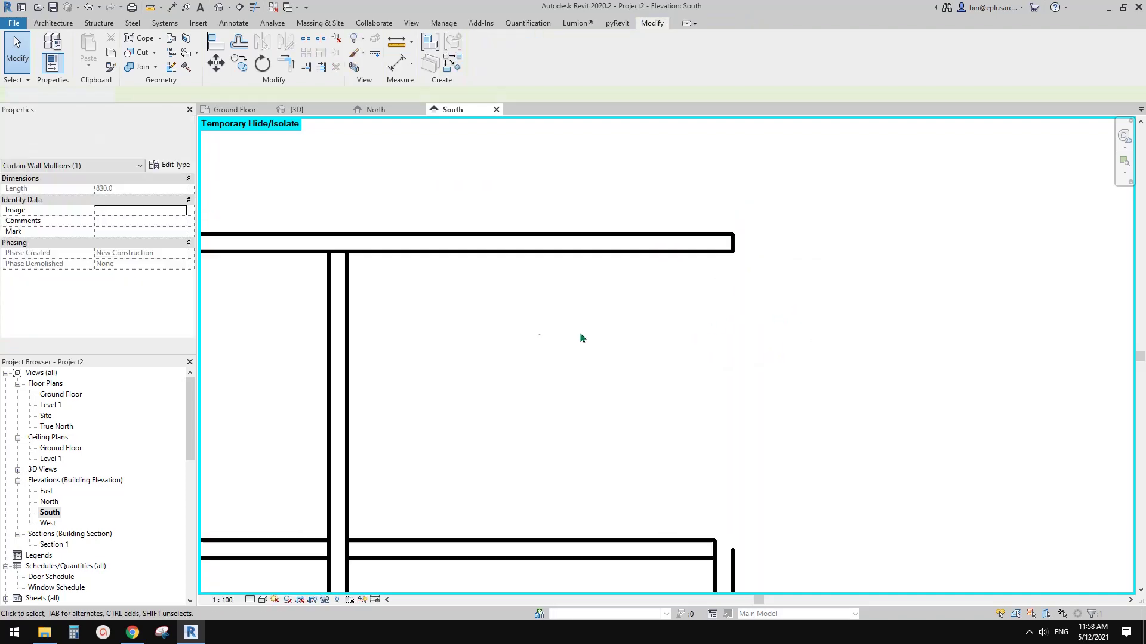
- Temporarily hide the upper centre vertical mullion and the top left mullion of the curtain wall
middle_click_drag(334, 311, 550, 328)
left_click(554, 321)
key("h")
key("h")
left_click(491, 262)
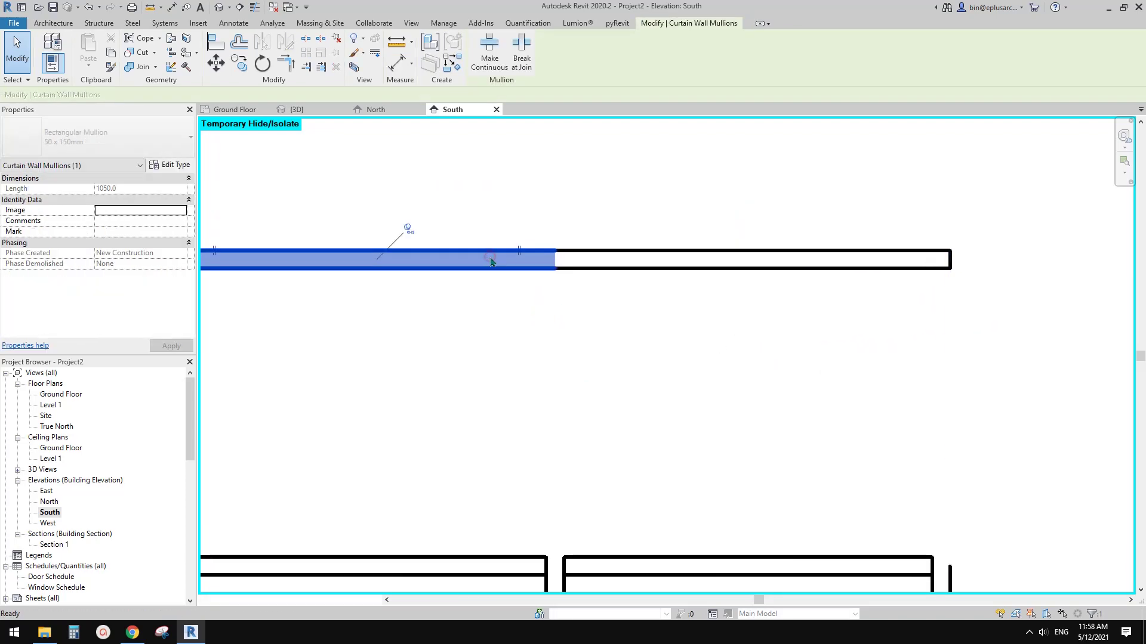
key("h")
key("h")
- Examine the lower edge at the right end of the top right mullion, and reset the temporary hide/isolate
middle_click_drag(642, 350, 472, 346)
scroll(660, 305, "up", 1)
left_click(603, 254)
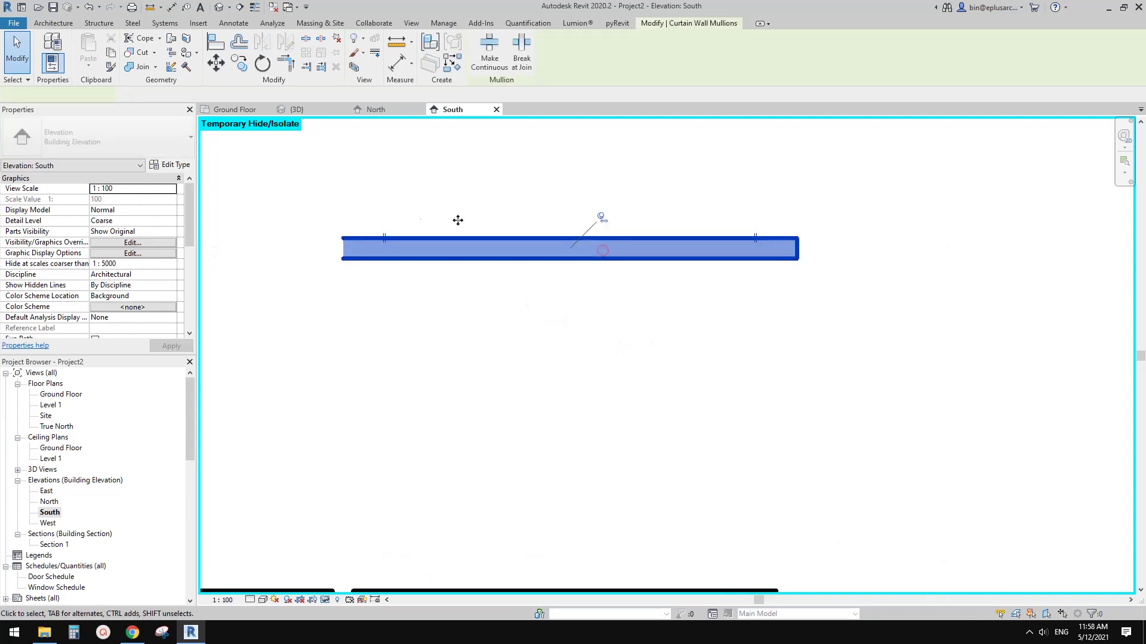
scroll(796, 256, "up", 2)
key("Escape")
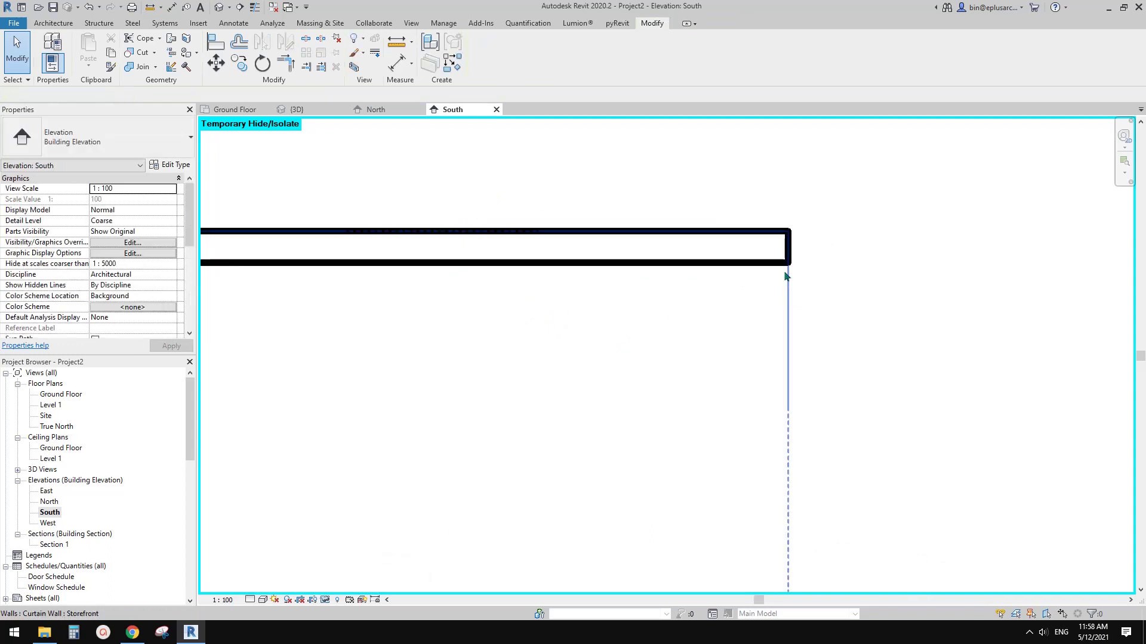
left_click(770, 266)
key("Escape")
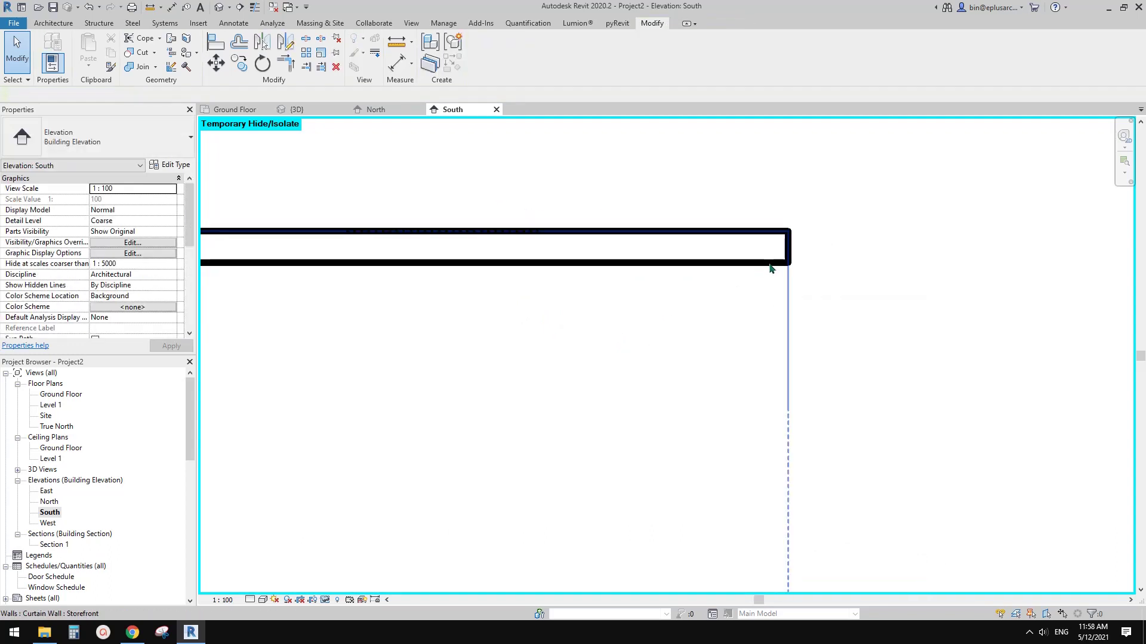
scroll(770, 266, "down", 1)
key("h")
key("r")
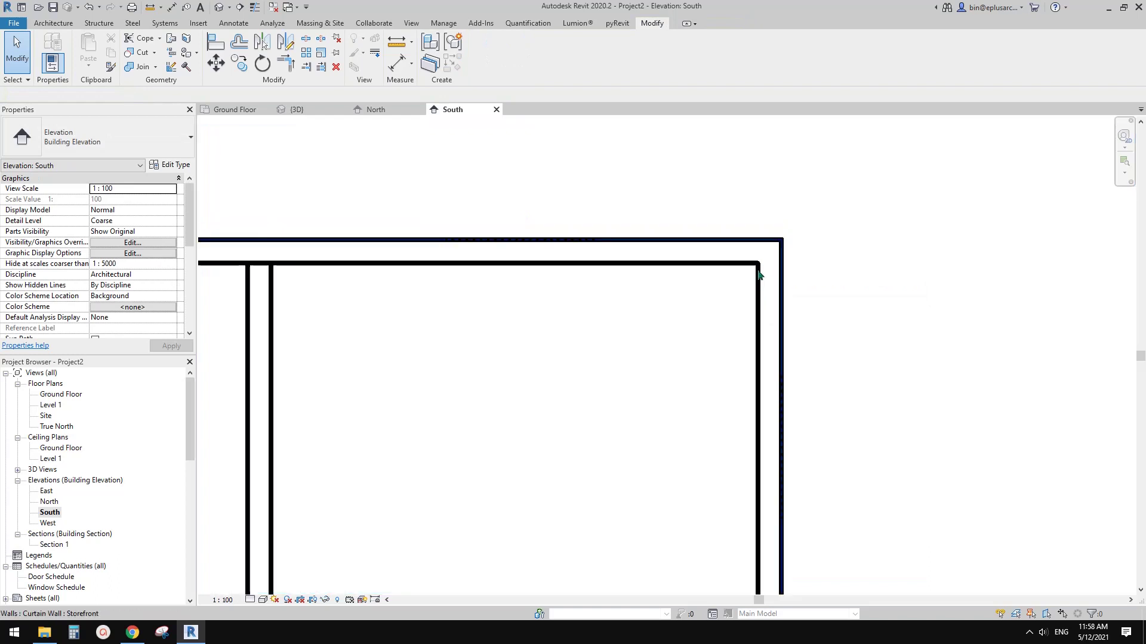
- Examine the selected top right mullion's edge lines where it meets the right-hand vertical mullion
left_click(728, 264)
key("Escape")
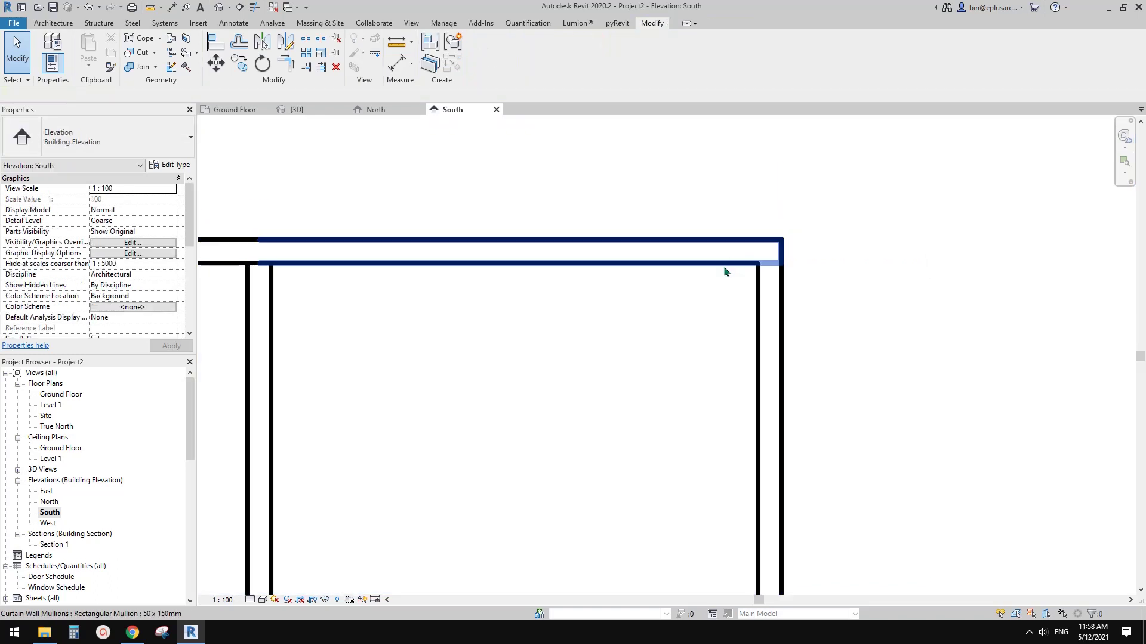
middle_click_drag(734, 264, 644, 256)
scroll(644, 256, "down", 1)
scroll(645, 256, "up", 3)
left_click(644, 254)
scroll(631, 267, "down", 1)
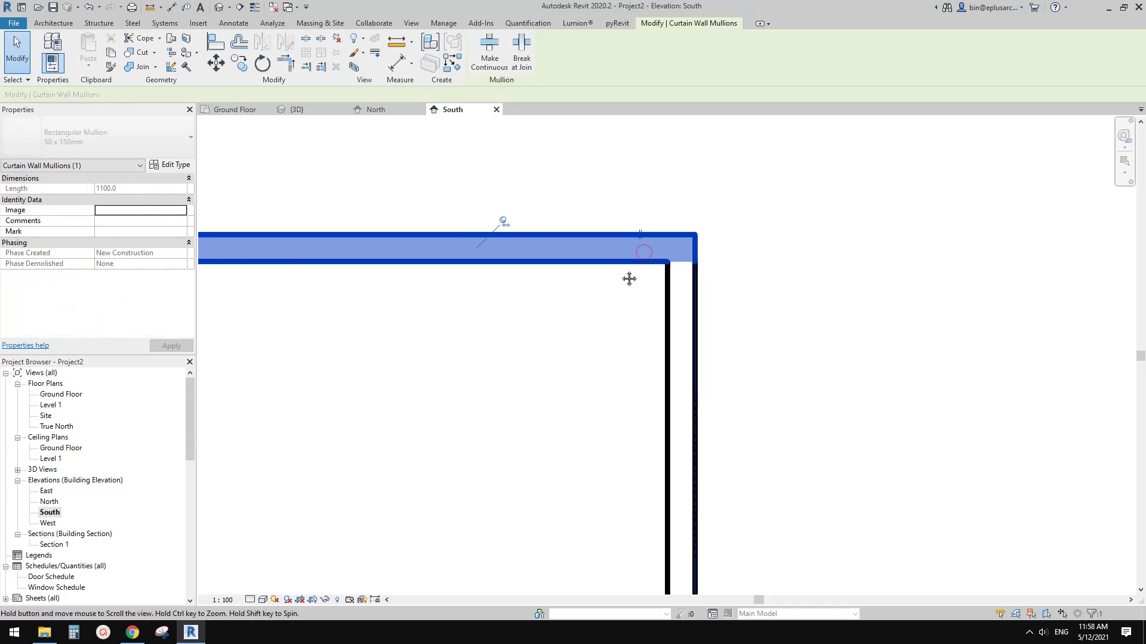
key("Delete")
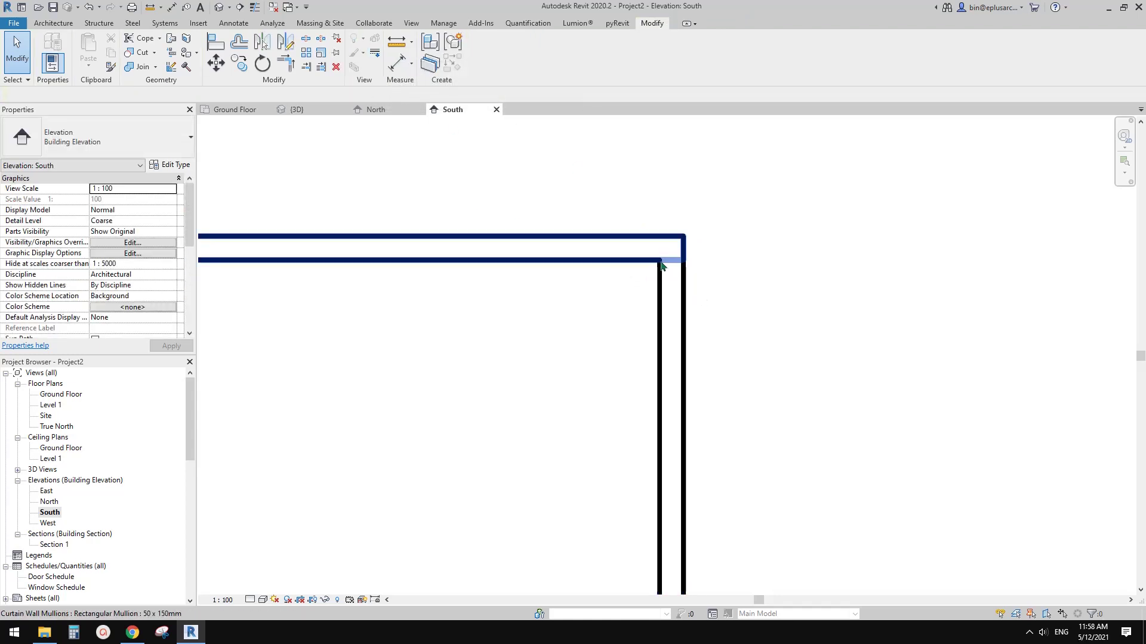
- Use Linework with <Invisible lines> on the inner edge of the left-hand vertical mullion at the curtain wall's upper left corner
scroll(667, 264, "down", 3)
middle_click_drag(486, 320, 573, 231)
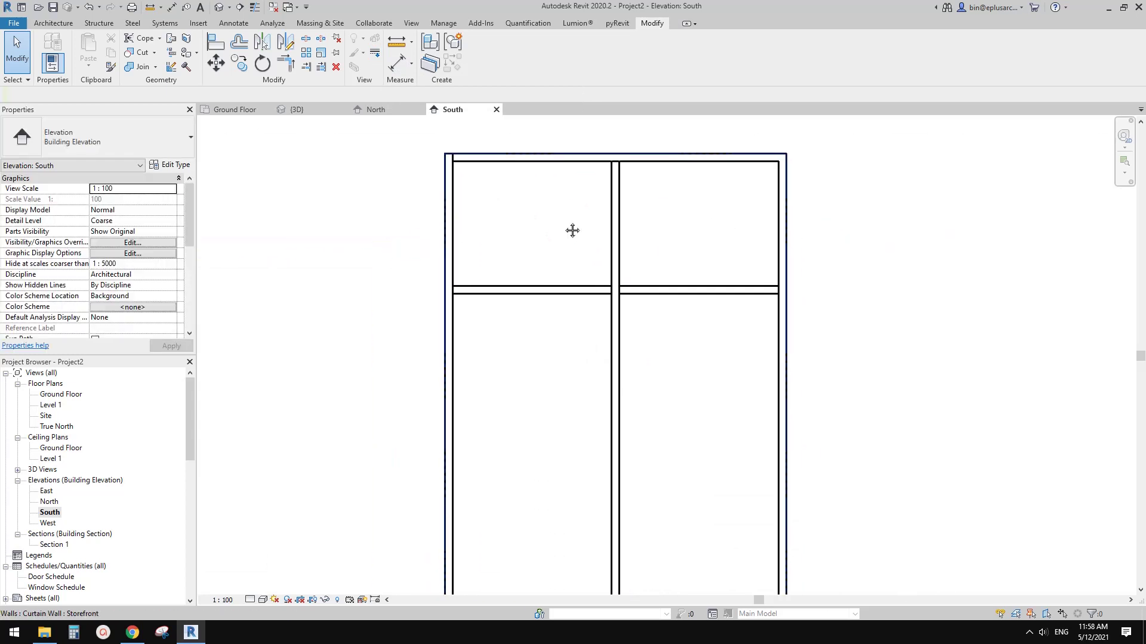
middle_click_drag(721, 279, 634, 241)
scroll(620, 329, "down", 1)
middle_click_drag(621, 328, 715, 492)
scroll(492, 324, "up", 10)
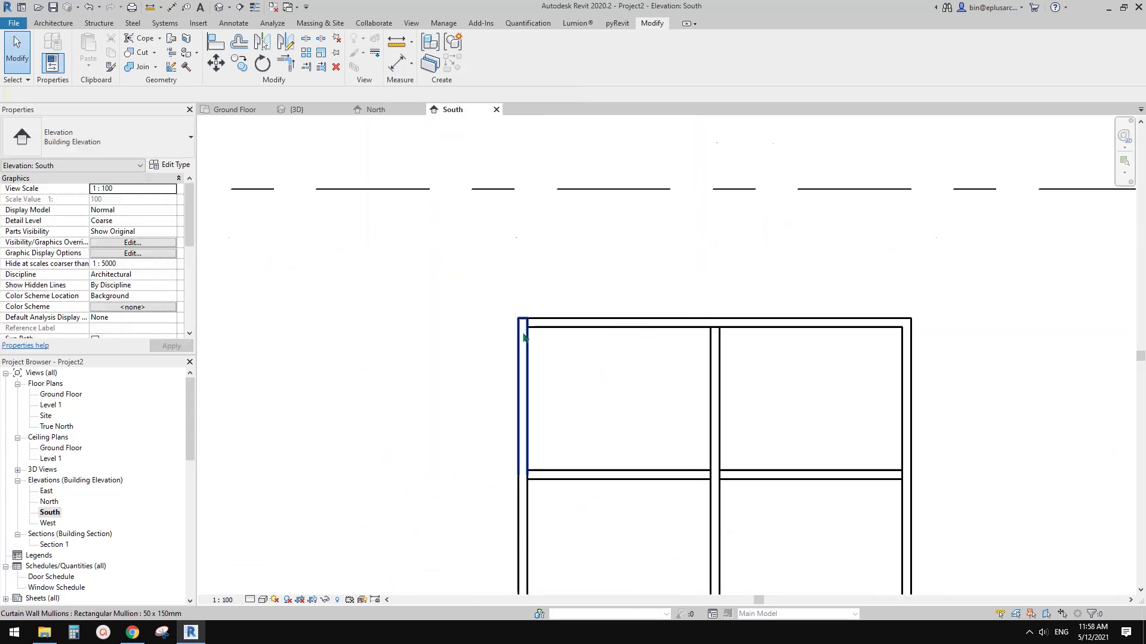
middle_click_drag(545, 338, 535, 320)
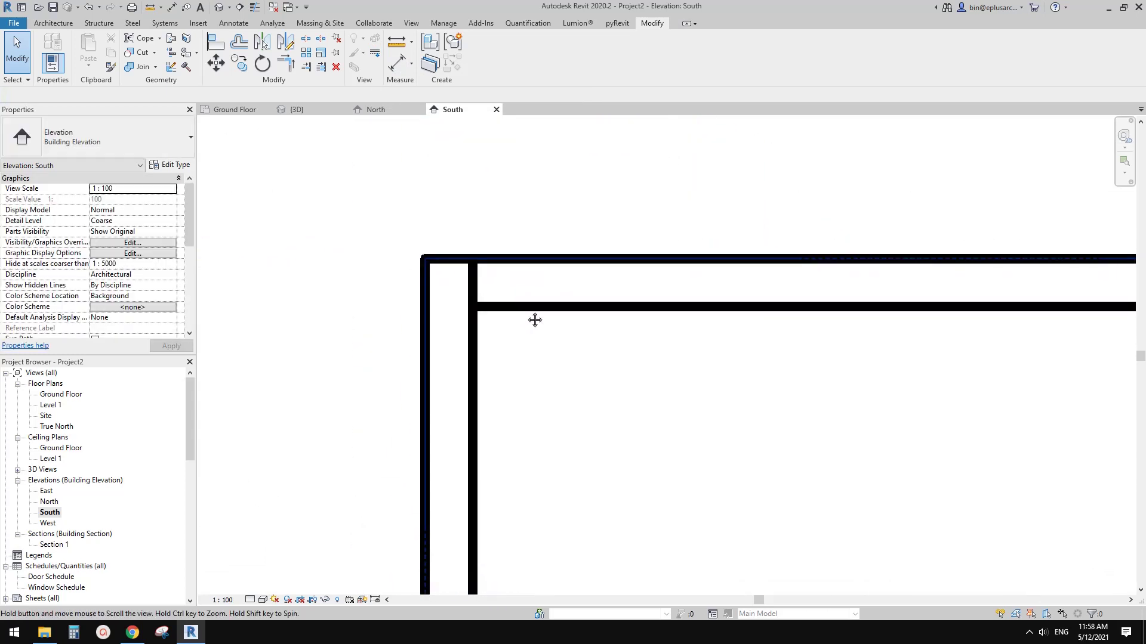
left_click(376, 54)
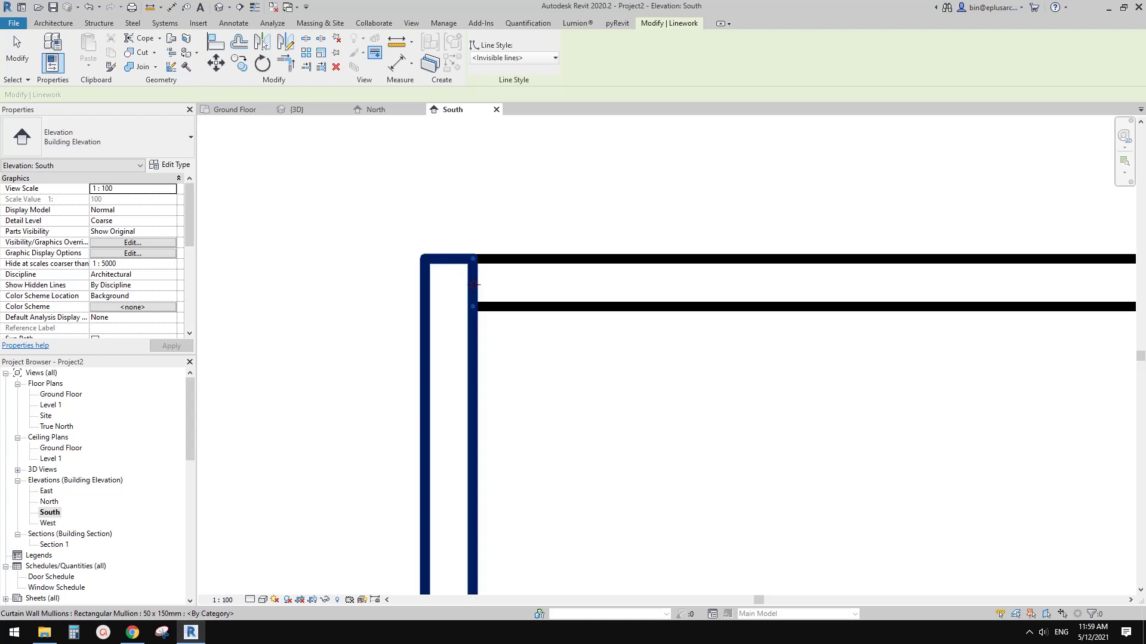
scroll(519, 292, "down", 3)
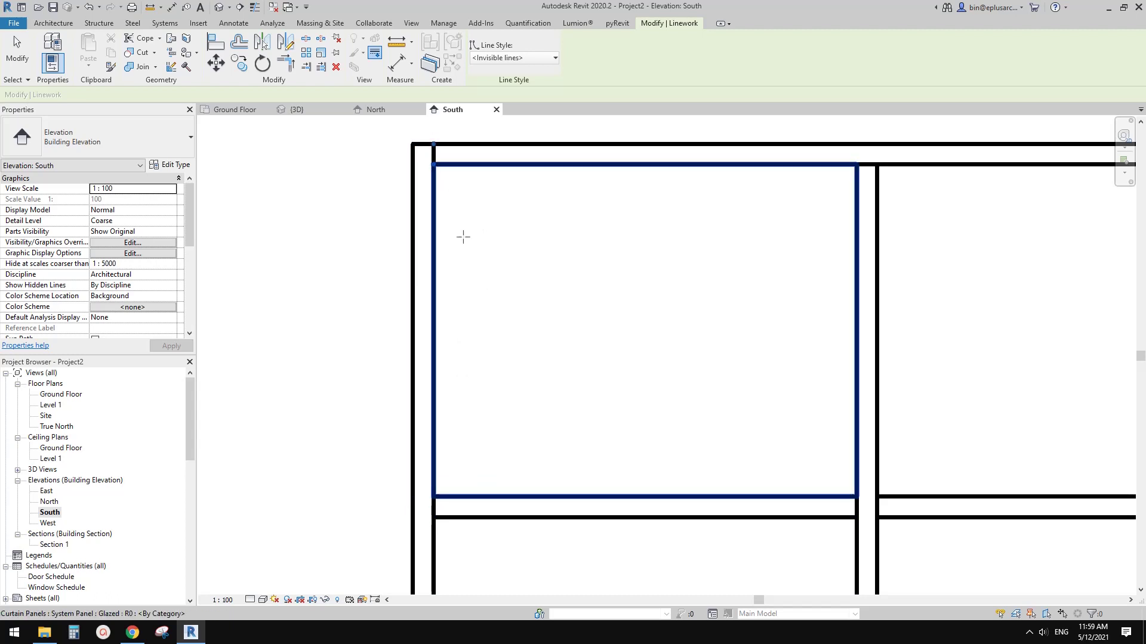
left_click(434, 239)
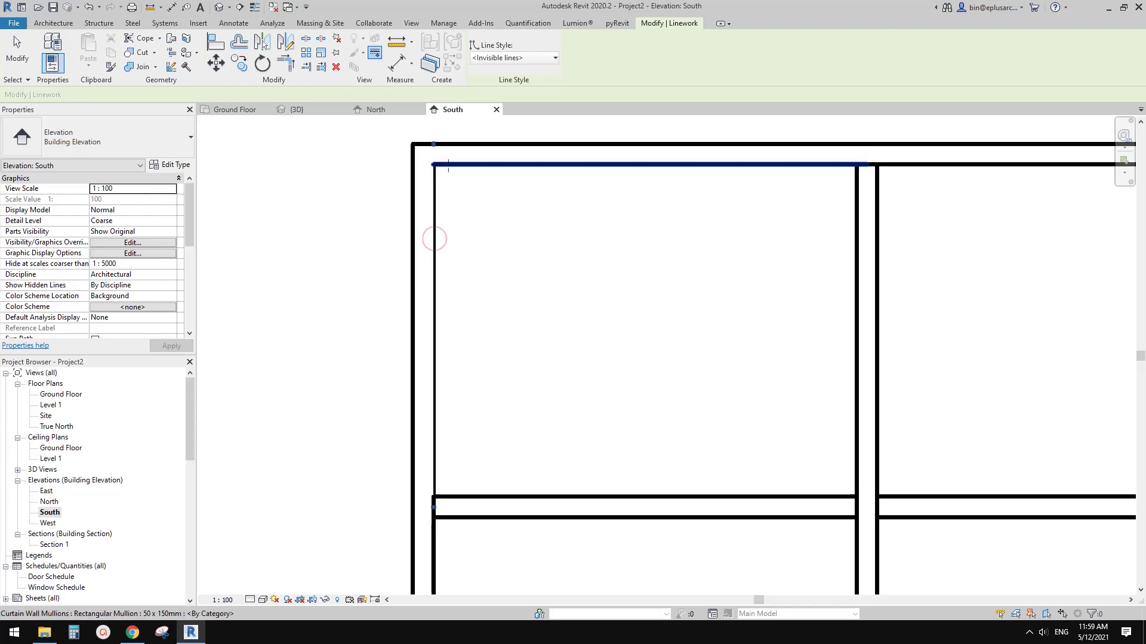
- Shorten the invisible Linework segment on the left-hand vertical mullion's inner edge to the joint with the top mullion
left_click(439, 508)
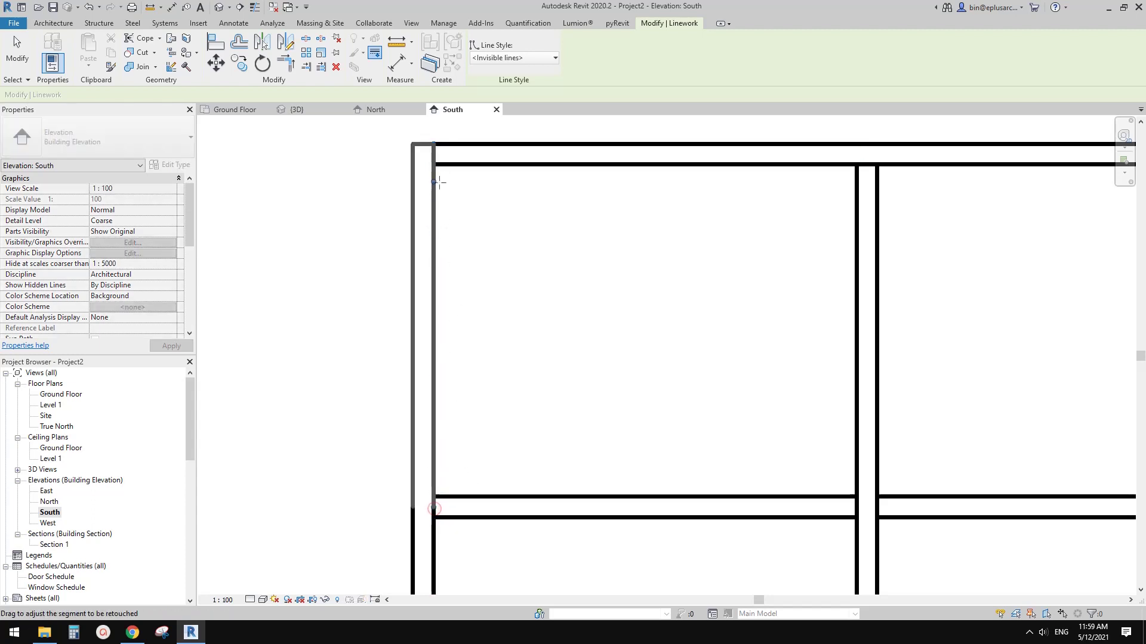
middle_click_drag(488, 240, 492, 269)
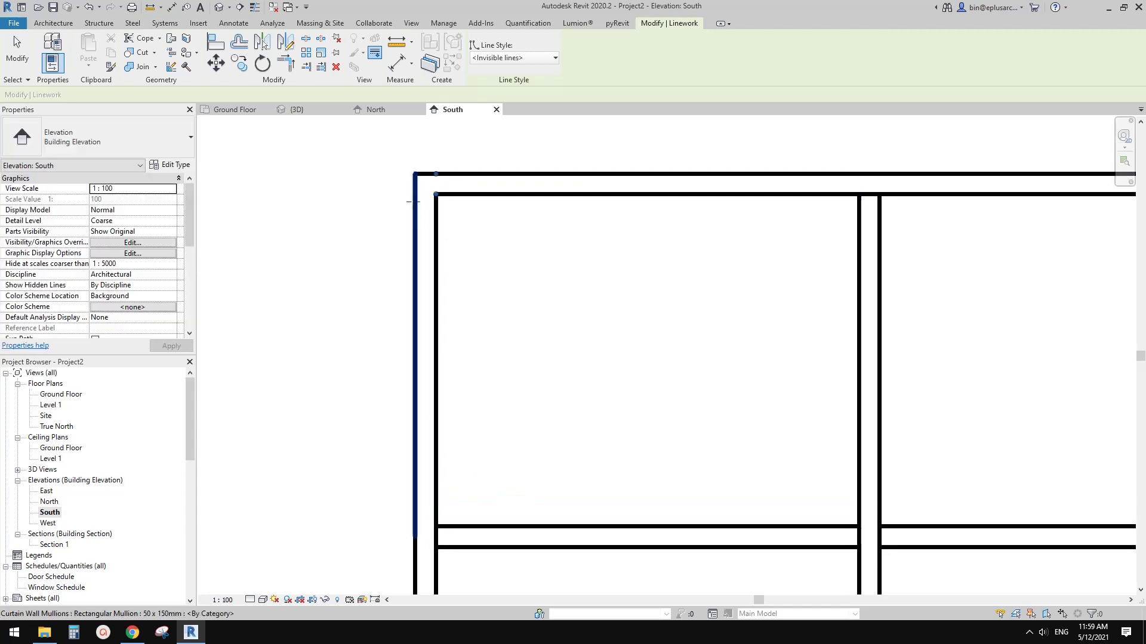
scroll(364, 256, "down", 2)
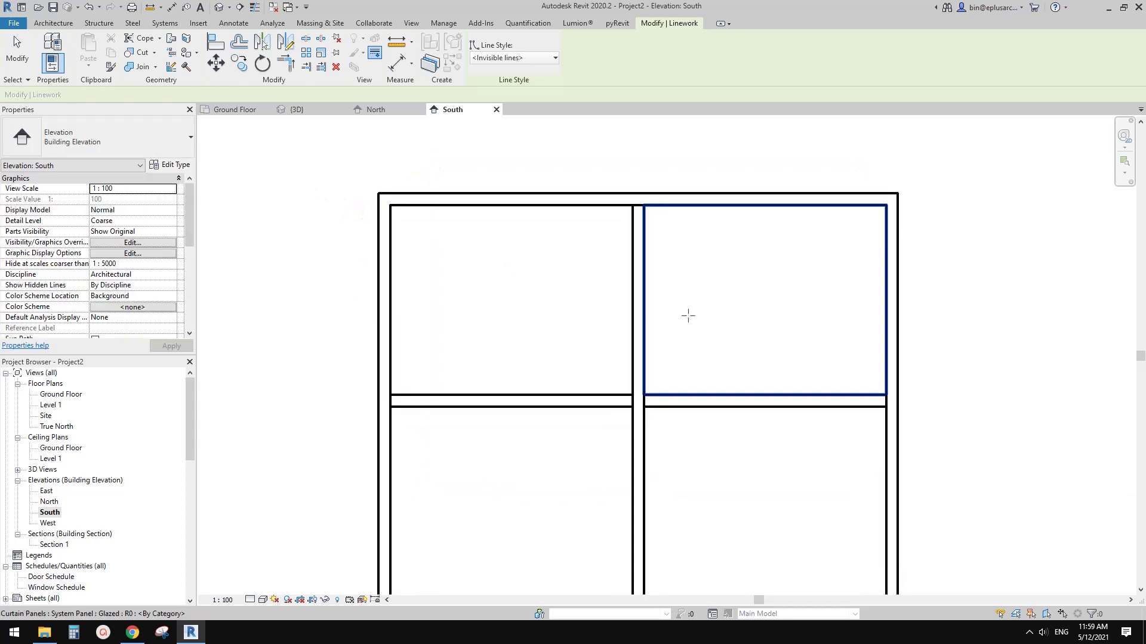
scroll(586, 302, "down", 2)
scroll(569, 318, "down", 2)
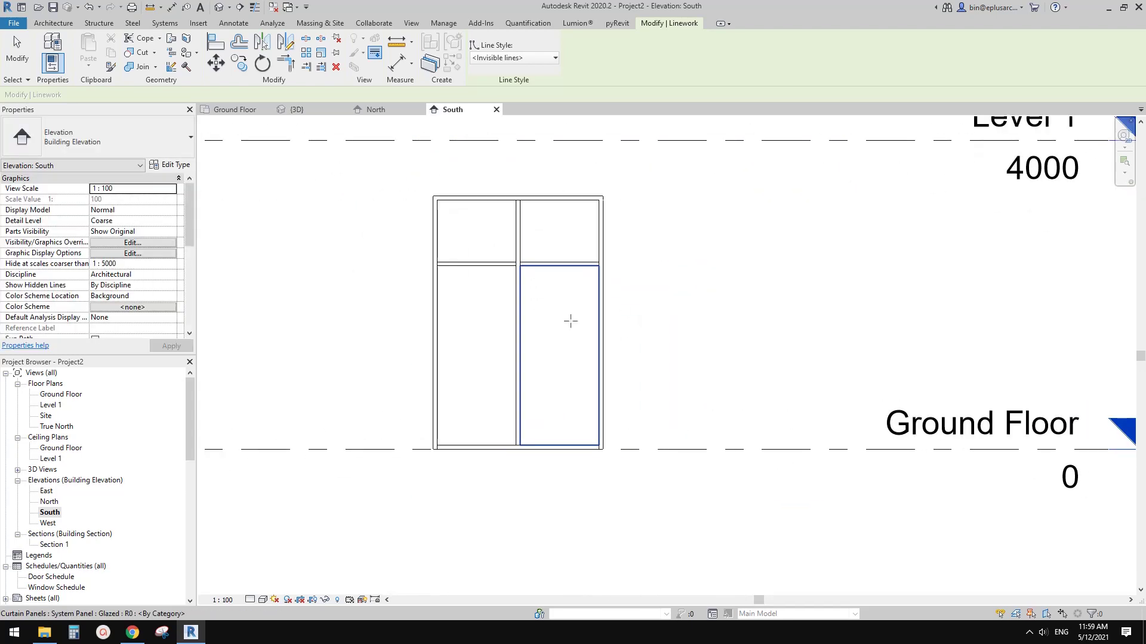
- Apply <Invisible lines> Linework to the inner edge of the lower right-hand vertical mullion, starting from the curtain wall's lower right corner
scroll(588, 391, "up", 6)
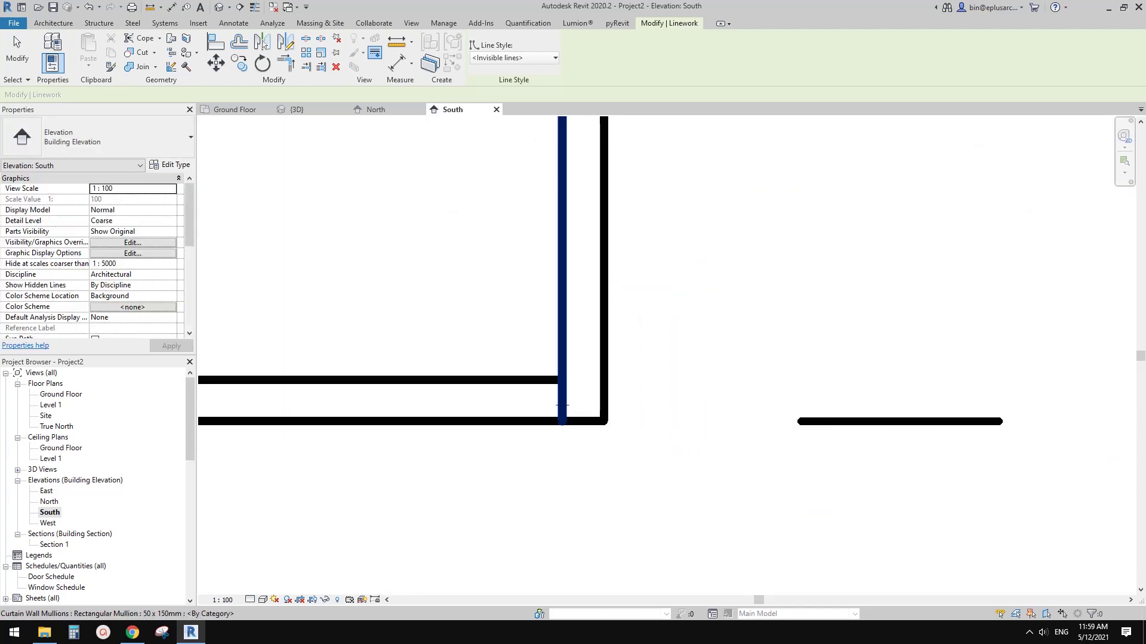
middle_click_drag(563, 405, 556, 413)
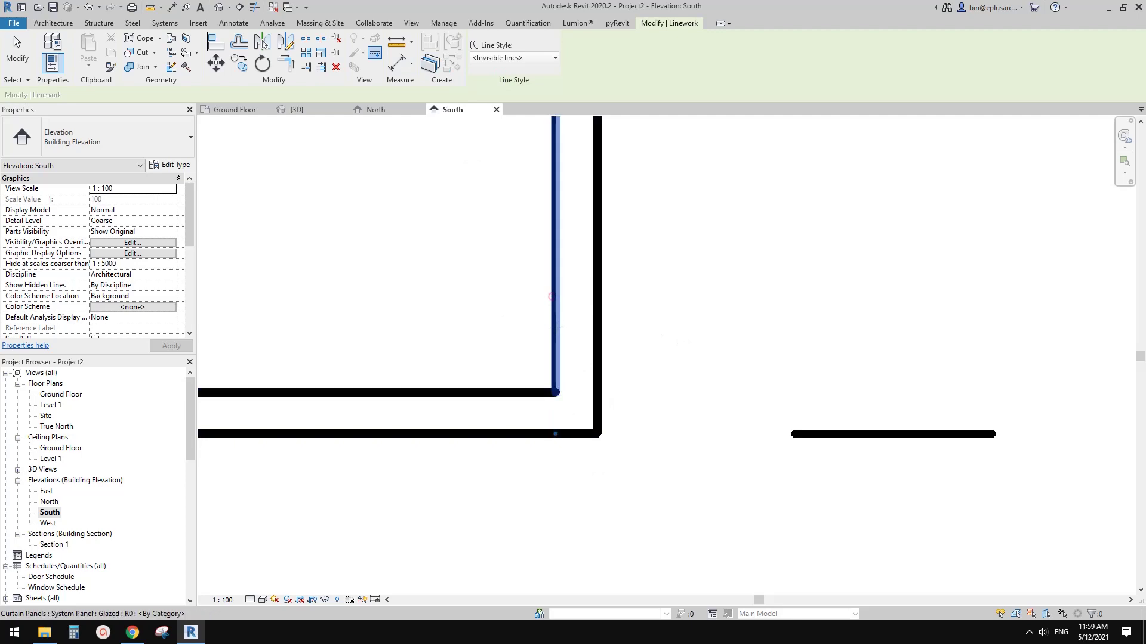
scroll(583, 419, "down", 3)
scroll(560, 364, "down", 1)
middle_click_drag(557, 300, 555, 350)
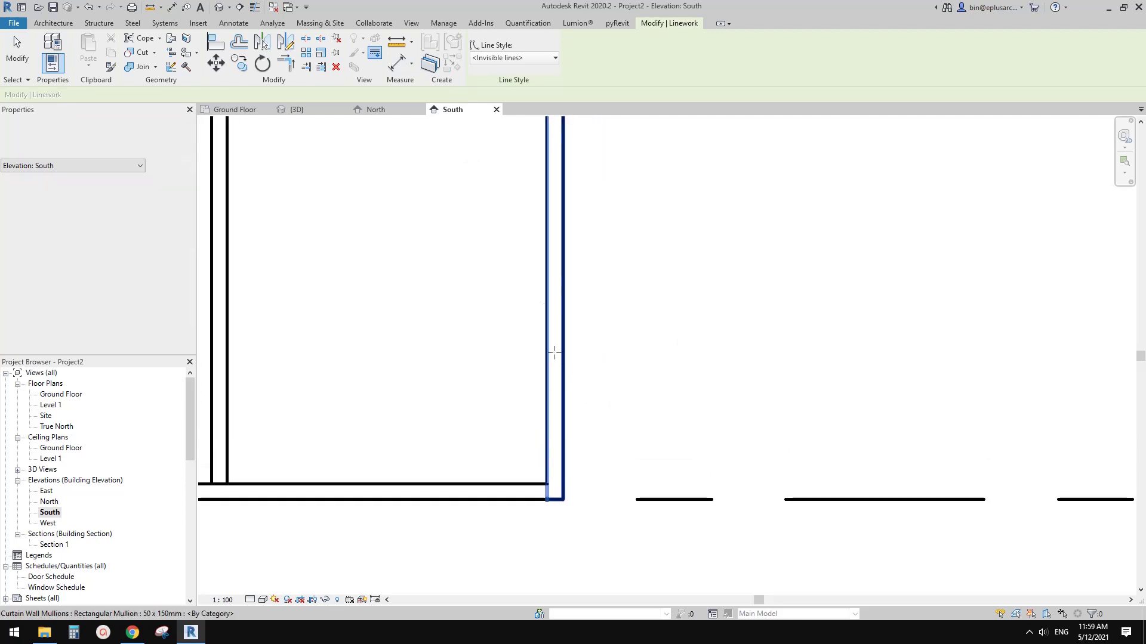
middle_click_drag(555, 276, 543, 330)
middle_click_drag(545, 248, 537, 340)
- Shorten the invisible segment on the lower right-hand mullion's inner edge so it covers only the joint with the bottom mullion
scroll(536, 255, "down", 4)
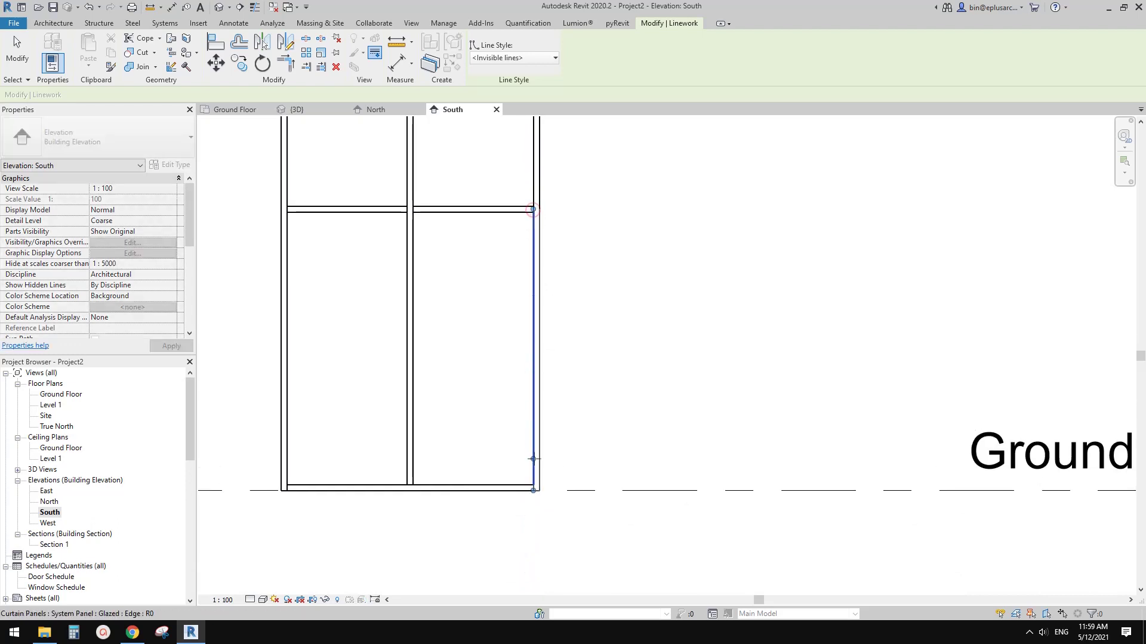
scroll(540, 485, "up", 4)
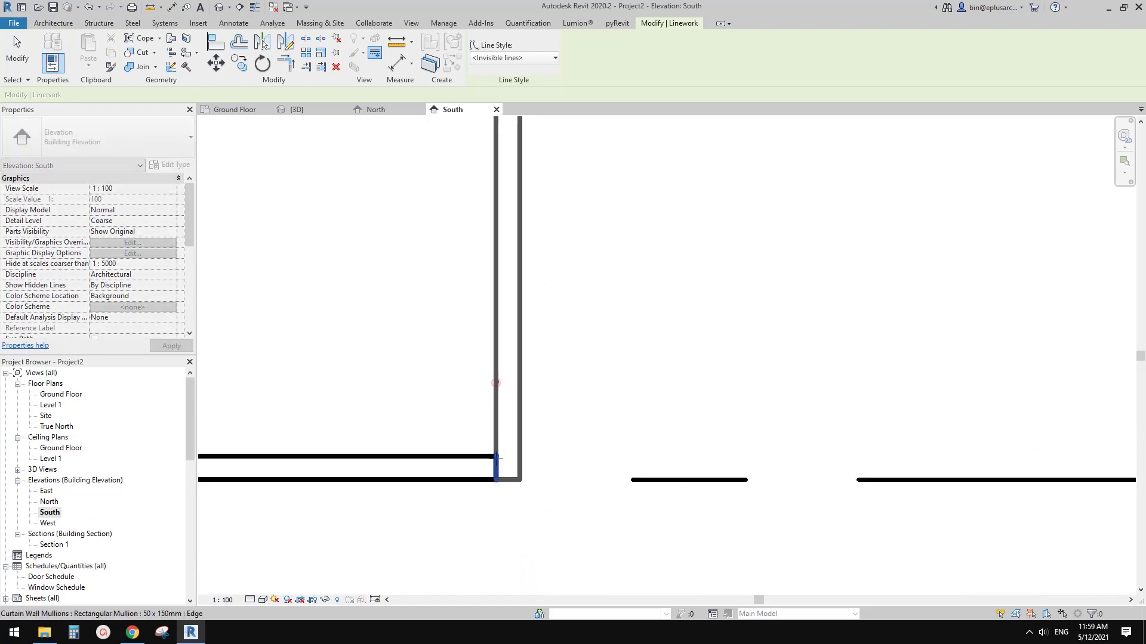
middle_click_drag(545, 481, 625, 444)
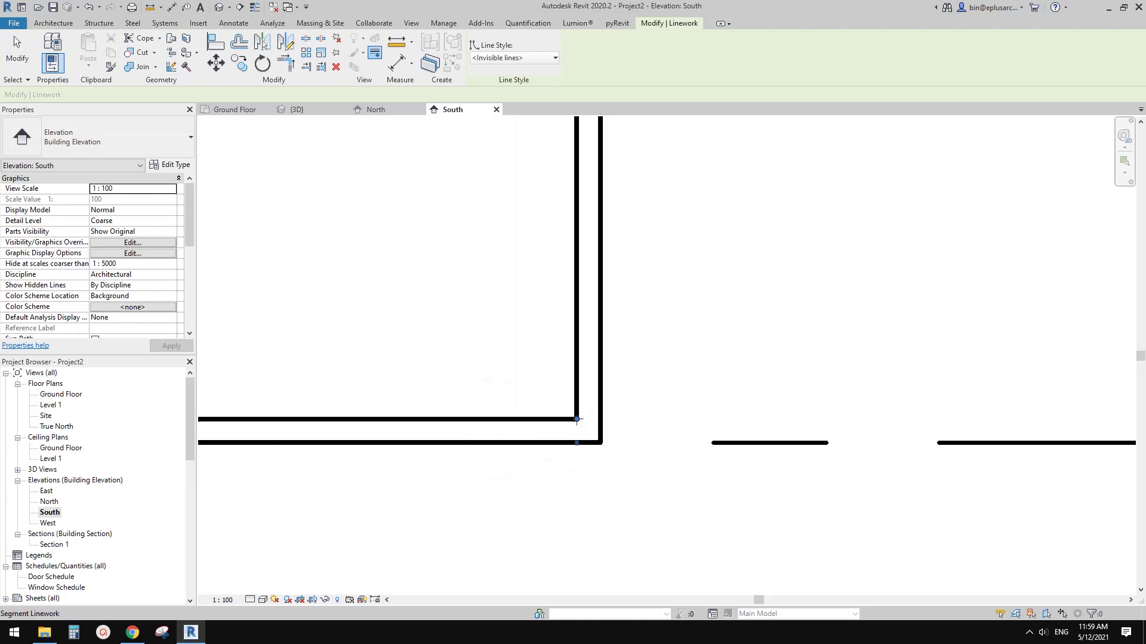
scroll(575, 427, "up", 2)
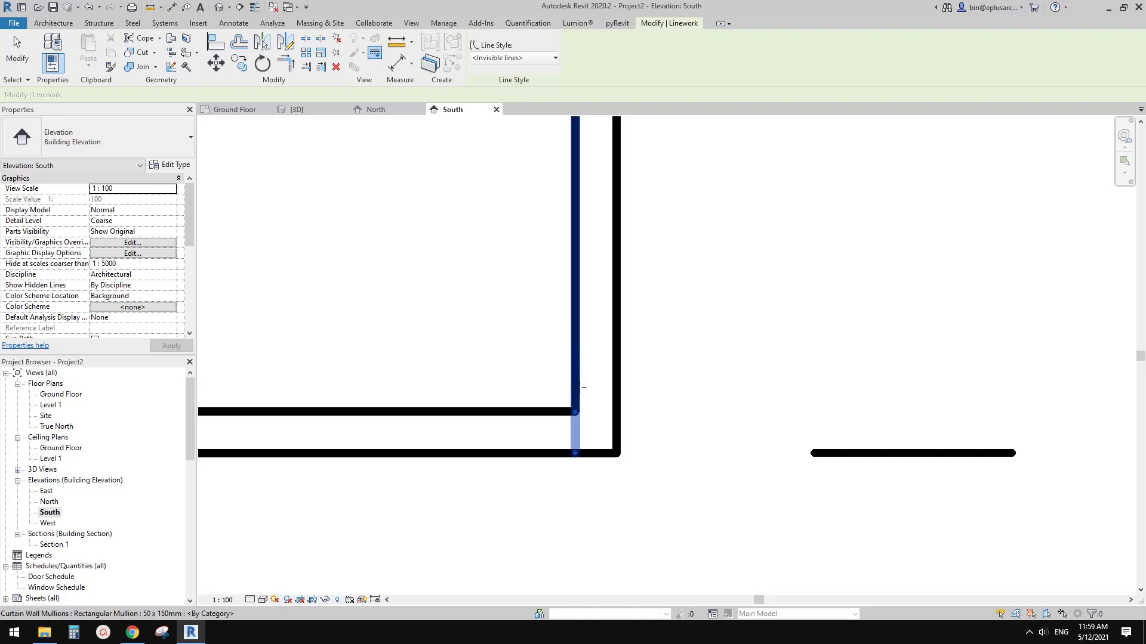
left_click(575, 429)
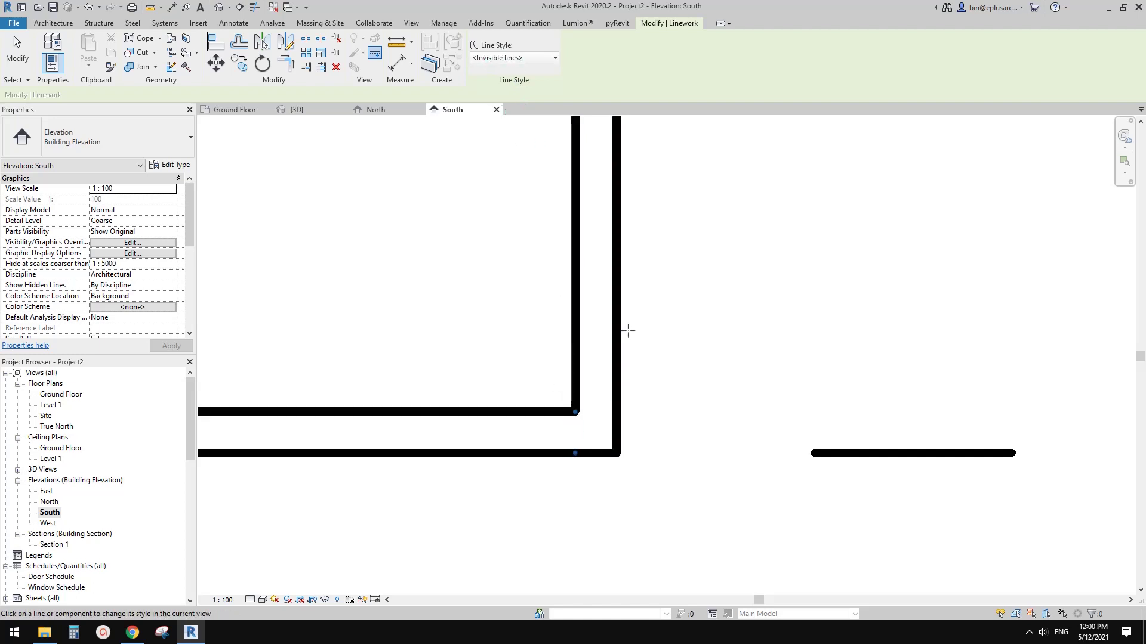
scroll(575, 414, "down", 5)
scroll(576, 423, "up", 3)
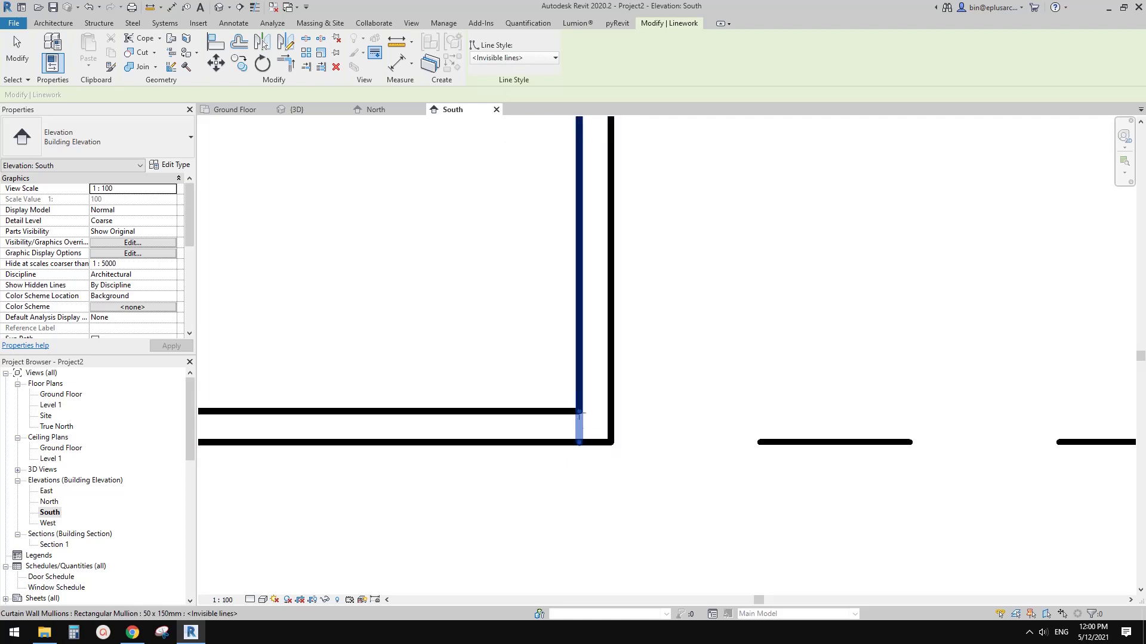
scroll(577, 420, "down", 6)
scroll(499, 449, "up", 1)
middle_click_drag(499, 449, 559, 444)
scroll(619, 442, "down", 1)
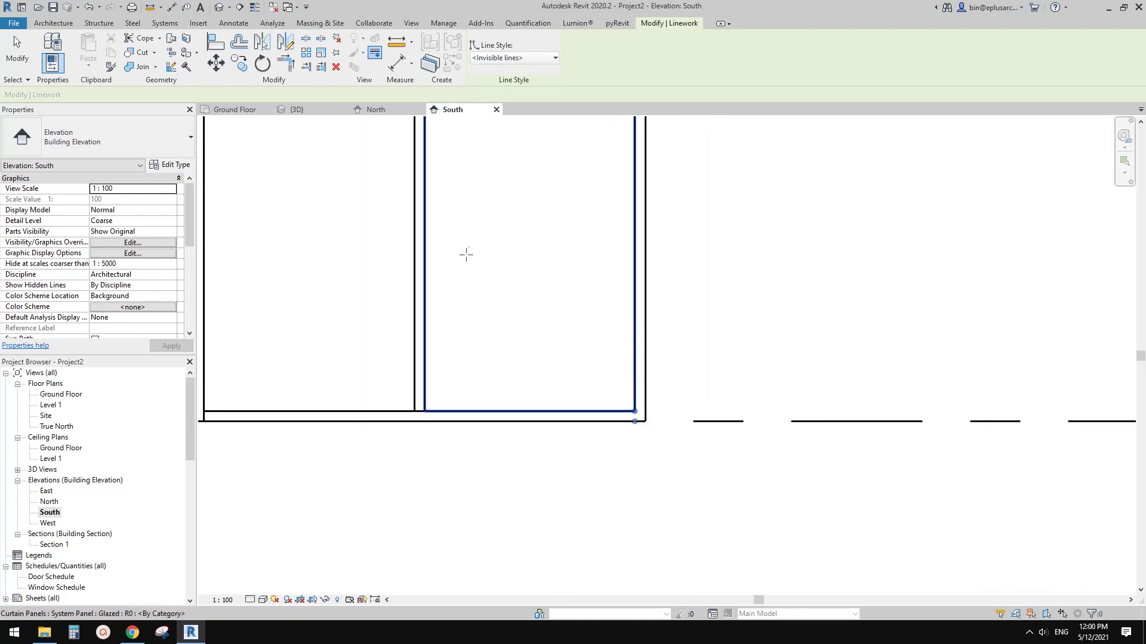
- Leave Linework and select the lower right-hand vertical mullion to examine its edges at the bottom corner
key("Escape")
middle_click_drag(645, 335, 529, 277)
left_click(542, 353)
scroll(543, 347, "up", 1)
left_click(597, 357)
left_click(517, 322)
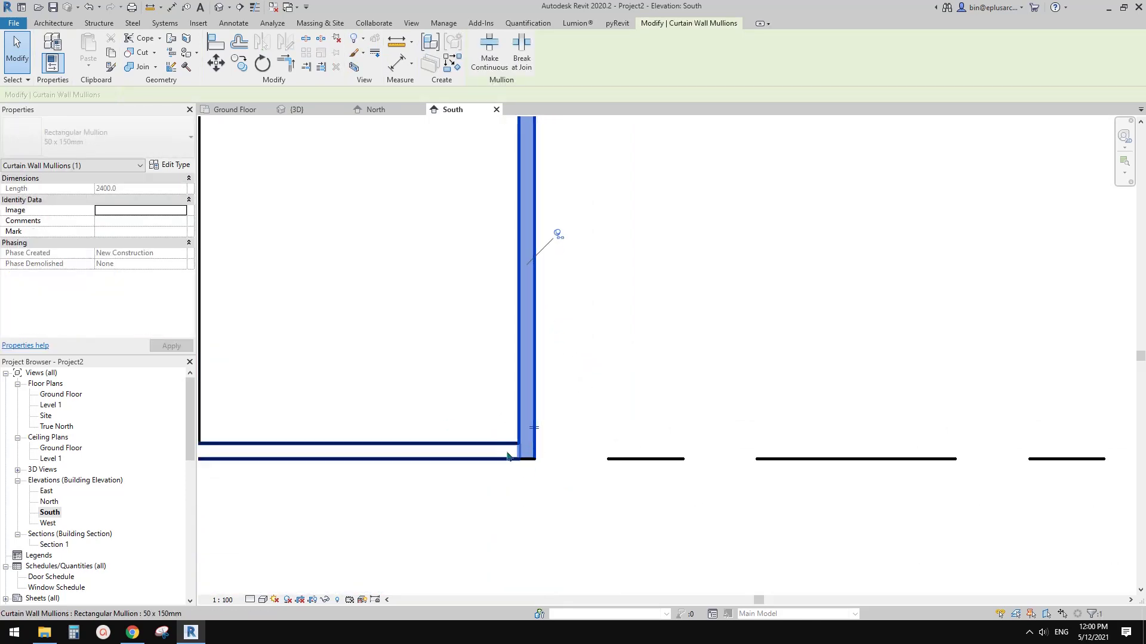
middle_click_drag(540, 454, 584, 462)
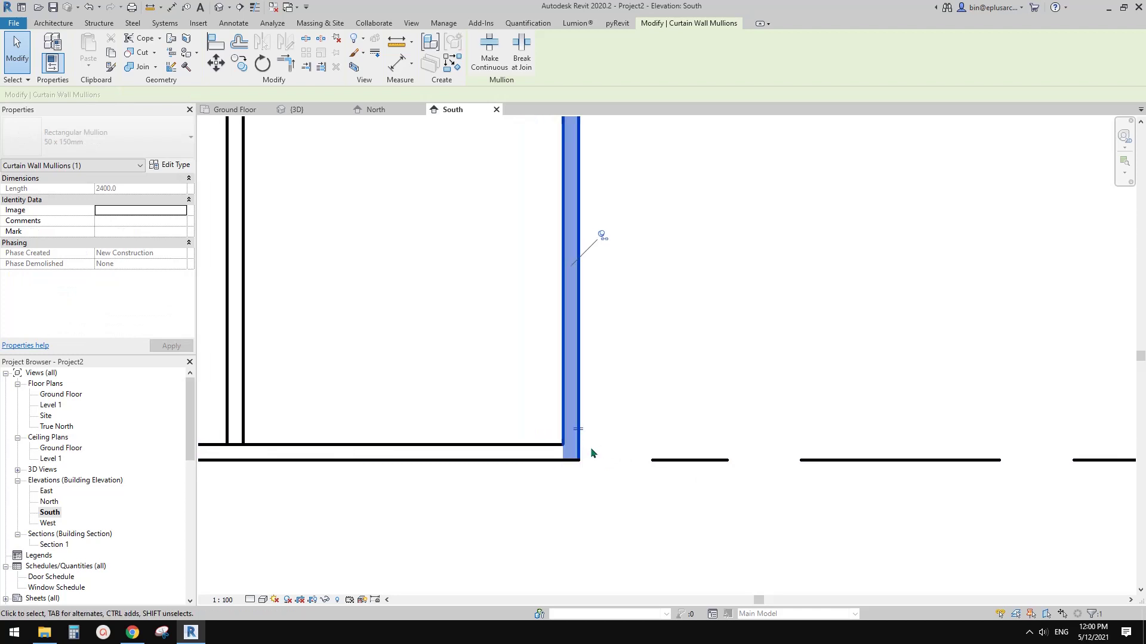
scroll(556, 452, "up", 2)
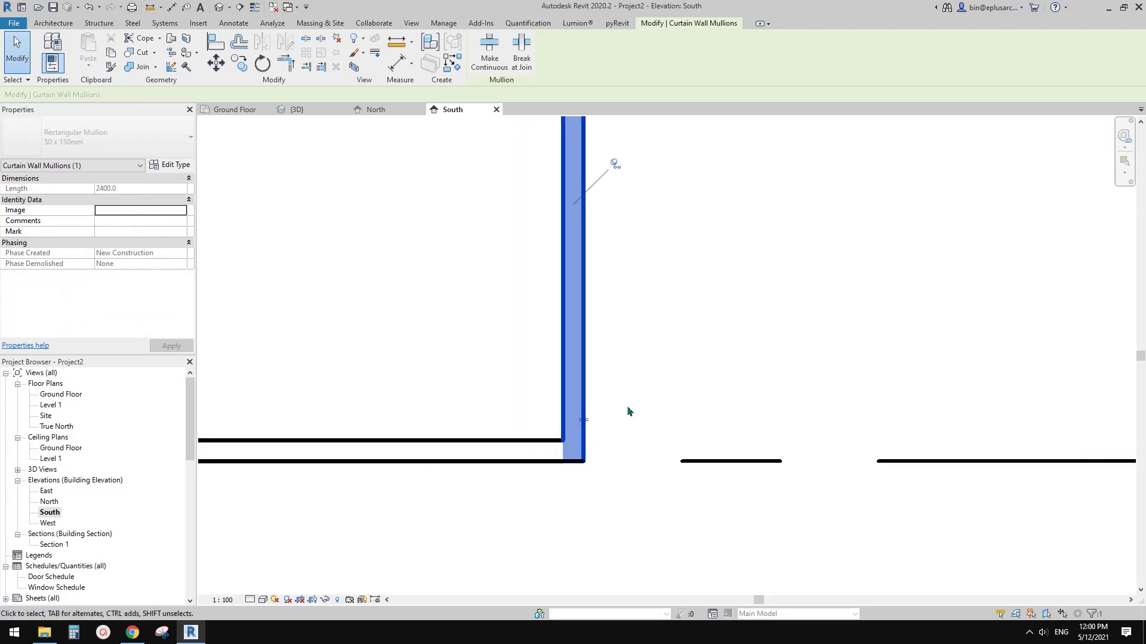
mouse_move(555, 401)
middle_mouse_down()
mouse_move(550, 410)
mouse_move(555, 378)
middle_mouse_up()
- Show the Override Graphics in View options for the lower right-hand vertical mullion, and dismiss them without choosing one
key("Escape")
right_click(550, 331)
mouse_move(664, 140)
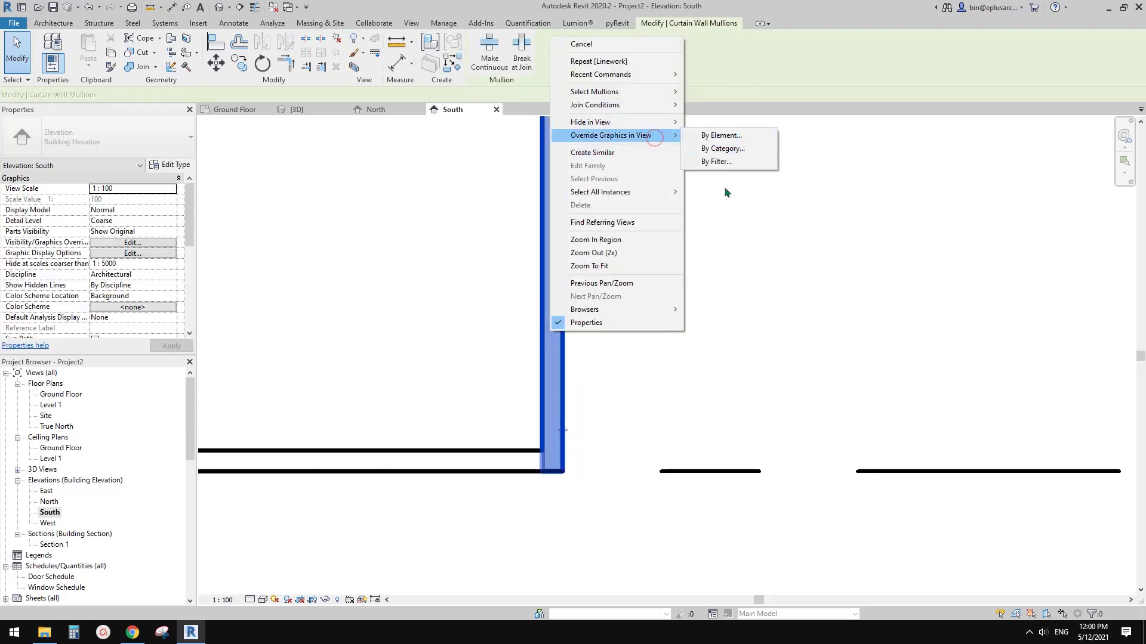
left_click(488, 289)
left_click(487, 288)
- Open the 3D view and examine the mullion joint at the curtain wall's lower right corner
left_click(219, 8)
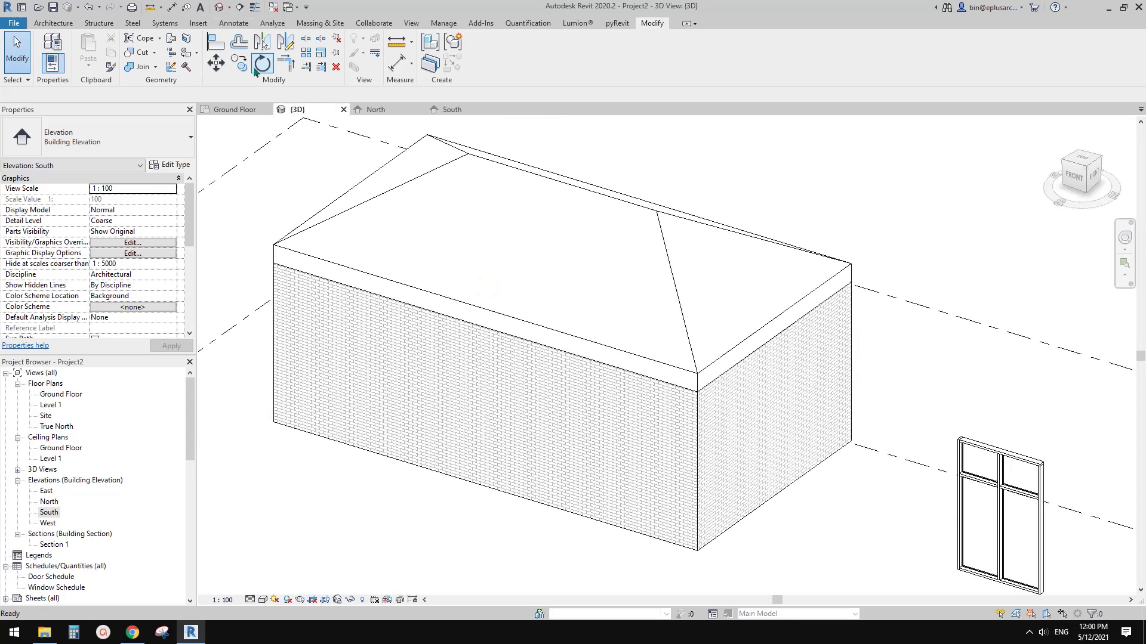
scroll(686, 441, "down", 1)
middle_click_drag(864, 528, 710, 463)
scroll(624, 436, "up", 5)
left_click(578, 434)
scroll(585, 445, "up", 2)
key("Escape")
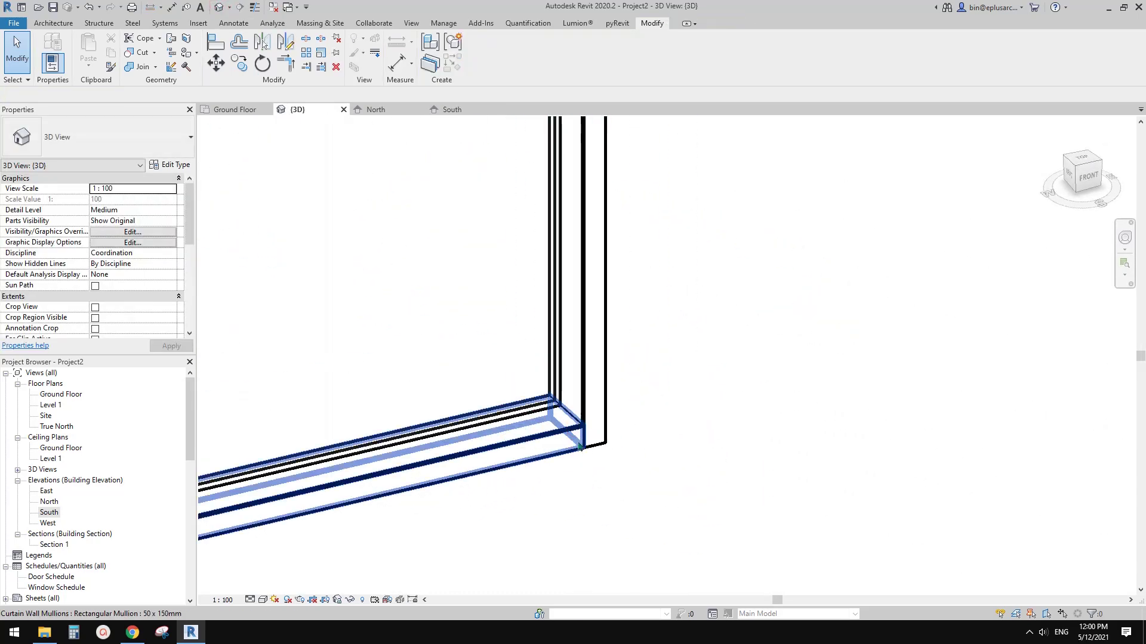
- Examine the mullion joint at the curtain wall's upper right corner and the whole wall in 3D
scroll(579, 446, "down", 5)
scroll(596, 358, "up", 5)
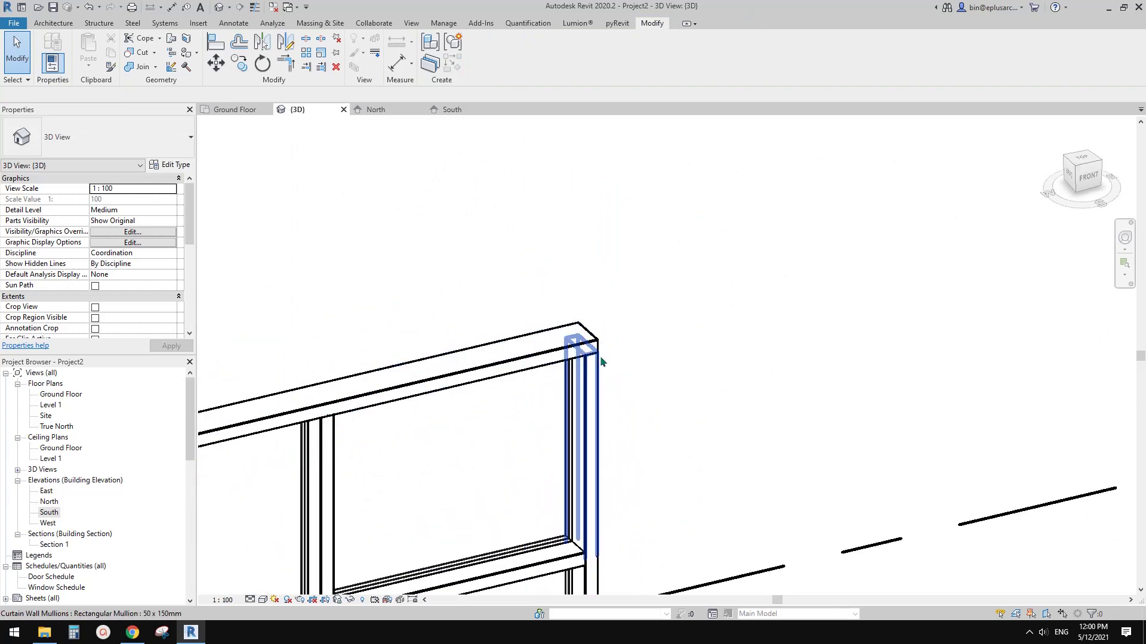
scroll(597, 552, "down", 3)
middle_click_drag(597, 552, 578, 362)
middle_click_drag(671, 408, 528, 345, "shift")
scroll(550, 376, "down", 1)
- Return to the South elevation and examine the lower right corner and the whole curtain wall
double_click(50, 513)
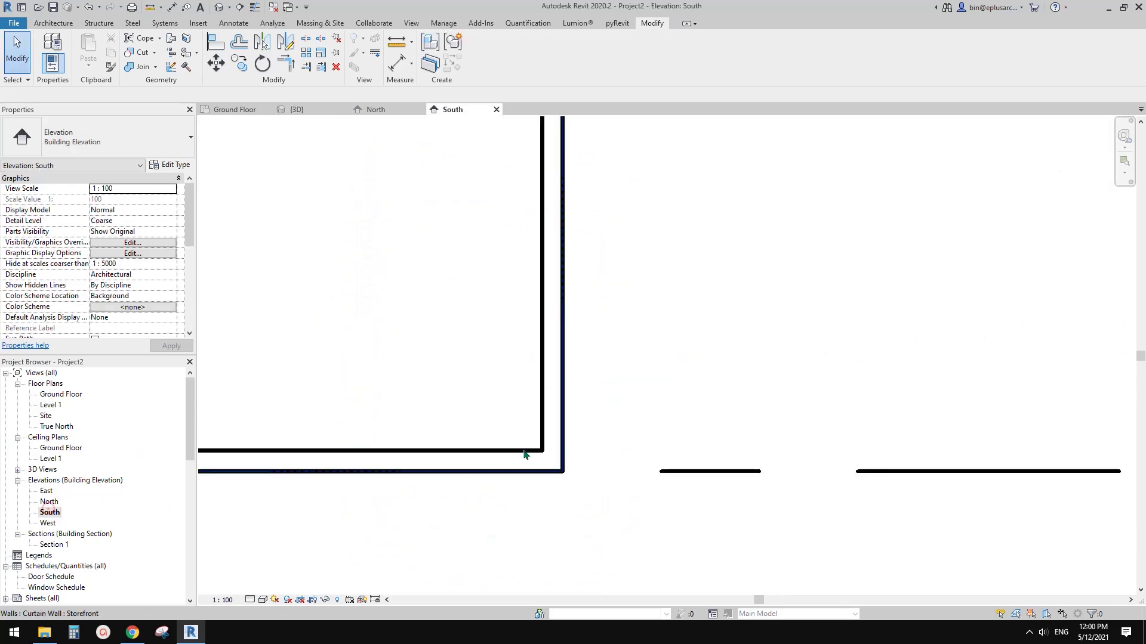
scroll(637, 458, "down", 4)
scroll(538, 461, "up", 1)
scroll(525, 457, "up", 1)
middle_click_drag(525, 457, 623, 458)
middle_click_drag(647, 410, 561, 420)
middle_click_drag(475, 328, 425, 311)
scroll(486, 312, "down", 1)
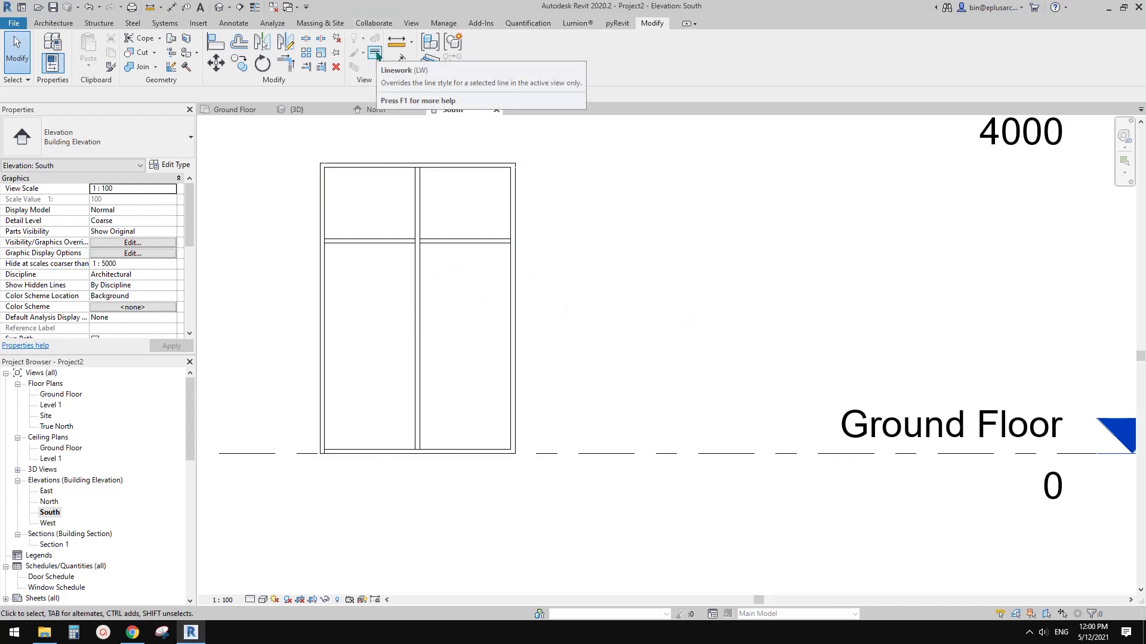
scroll(563, 282, "down", 2)
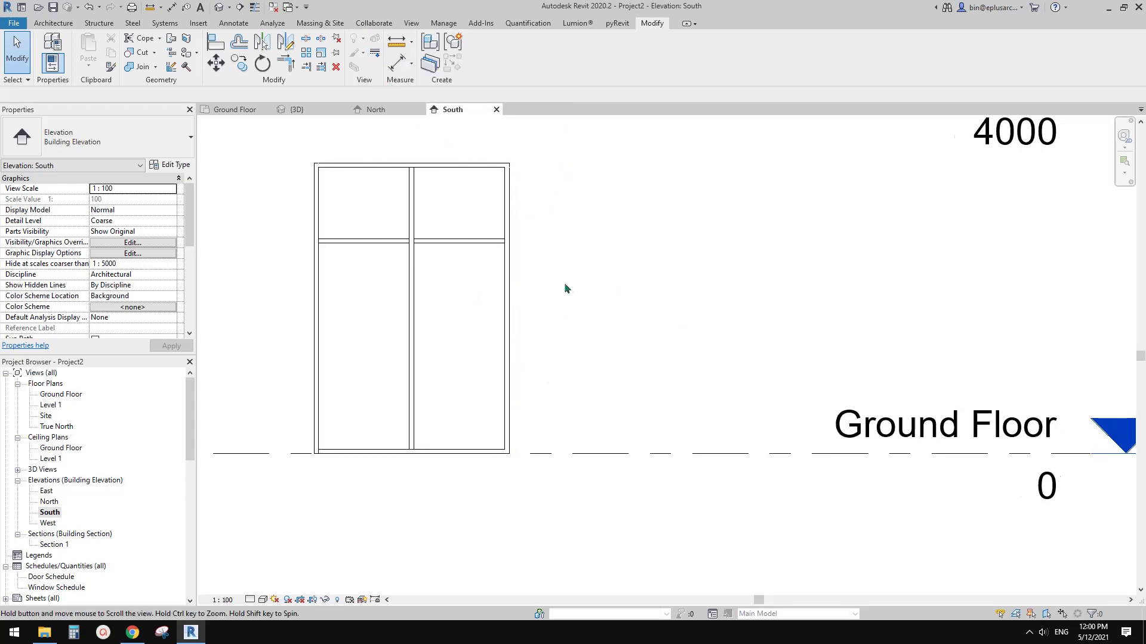
- Select the brick building's roof to examine its left sloping edge, and clear the selection
middle_click_drag(556, 284, 747, 302)
scroll(745, 342, "down", 2)
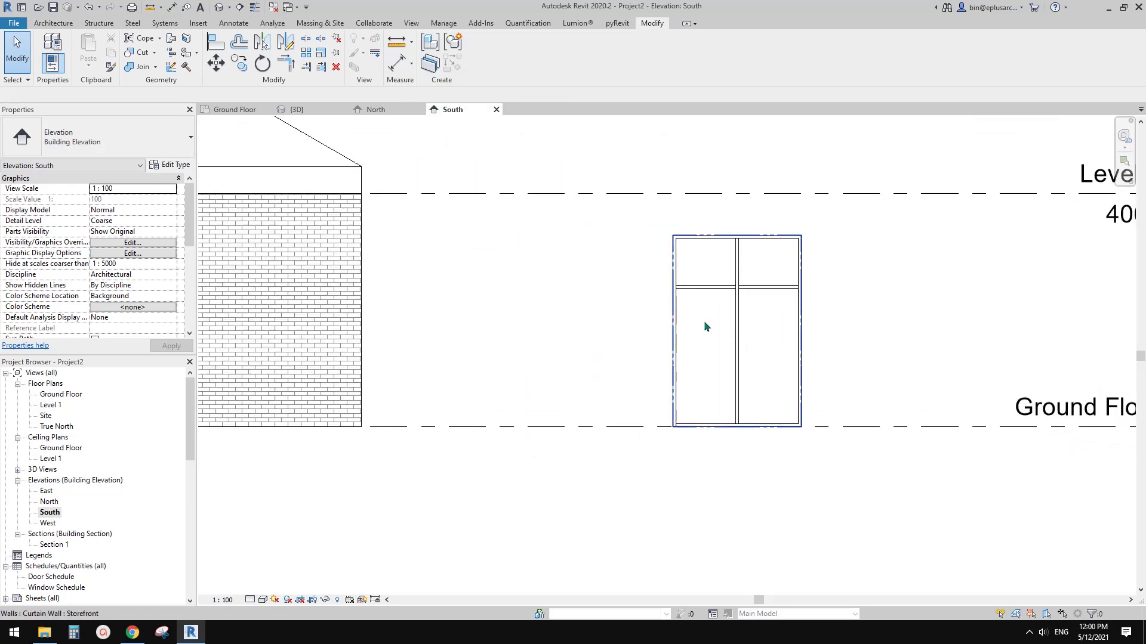
scroll(704, 321, "down", 1)
middle_click_drag(411, 310, 728, 339)
middle_click_drag(450, 212, 708, 267)
scroll(517, 221, "up", 4)
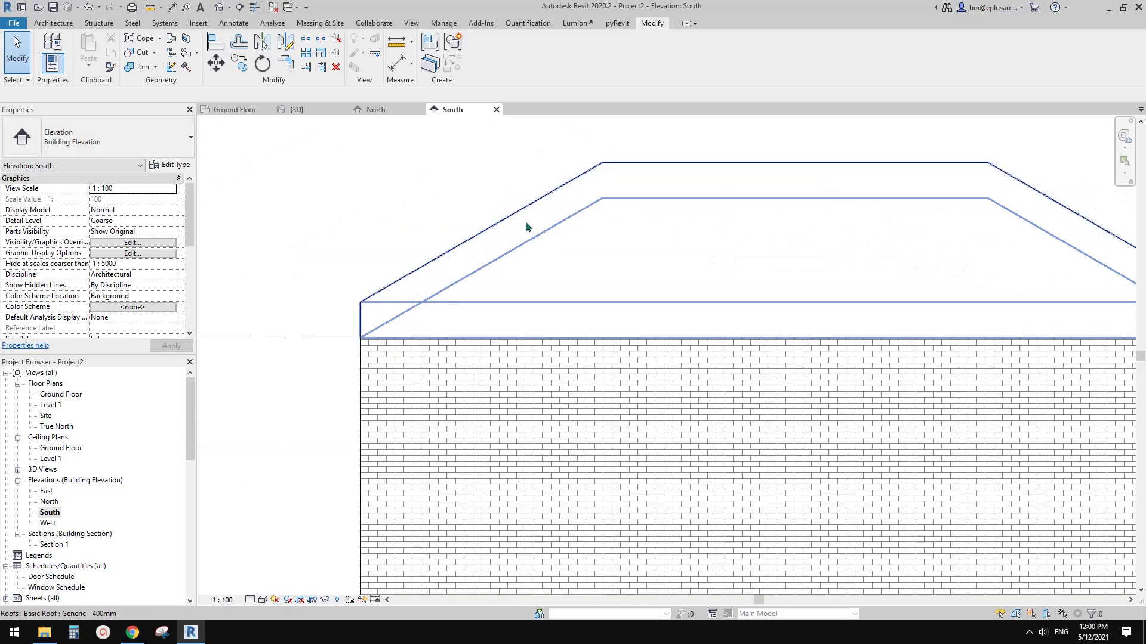
left_click(505, 271)
middle_click_drag(505, 270, 624, 274)
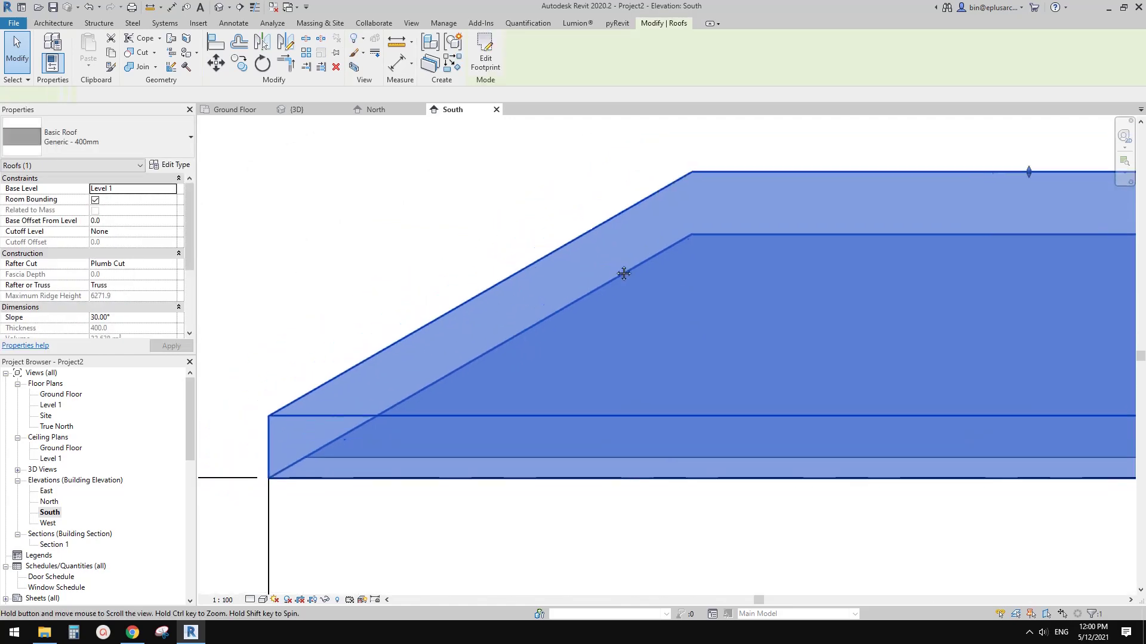
scroll(543, 280, "up", 1)
middle_click_drag(543, 280, 596, 278)
key("Escape")
middle_click_drag(442, 222, 470, 206)
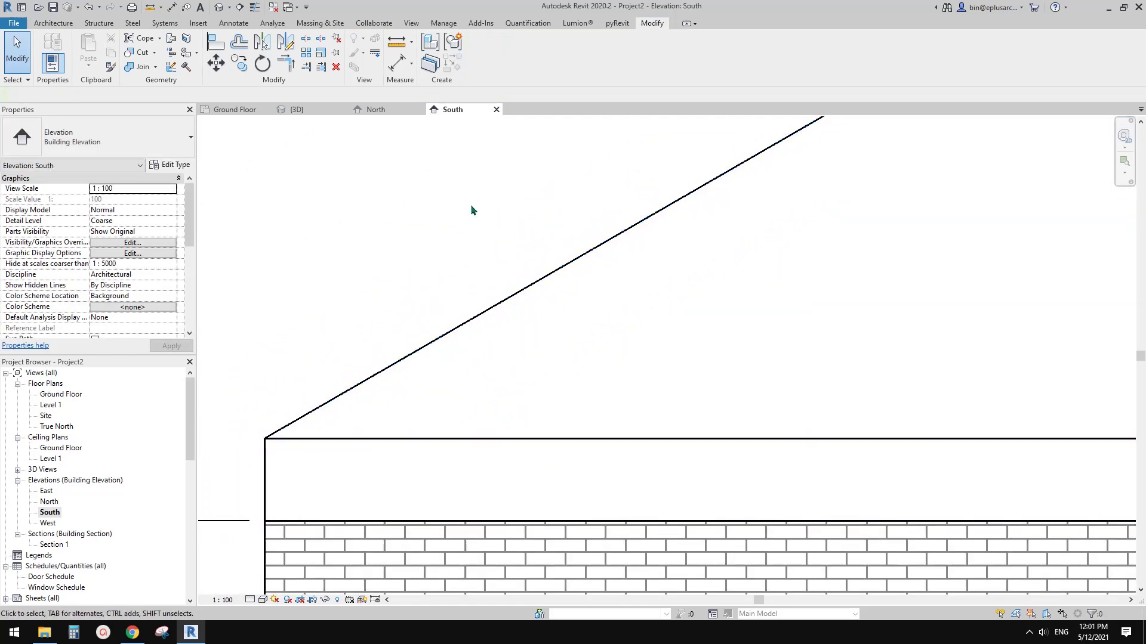
- Use Linework with the Wide Lines style on the roof's left sloping edge in the South elevation
left_click(375, 56)
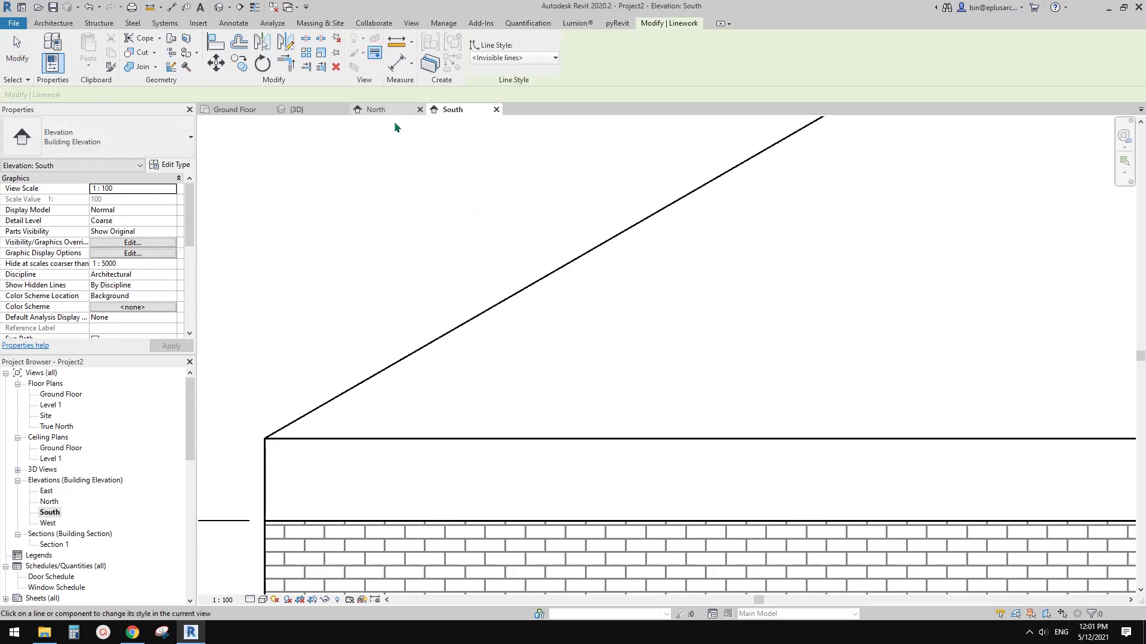
left_click(527, 58)
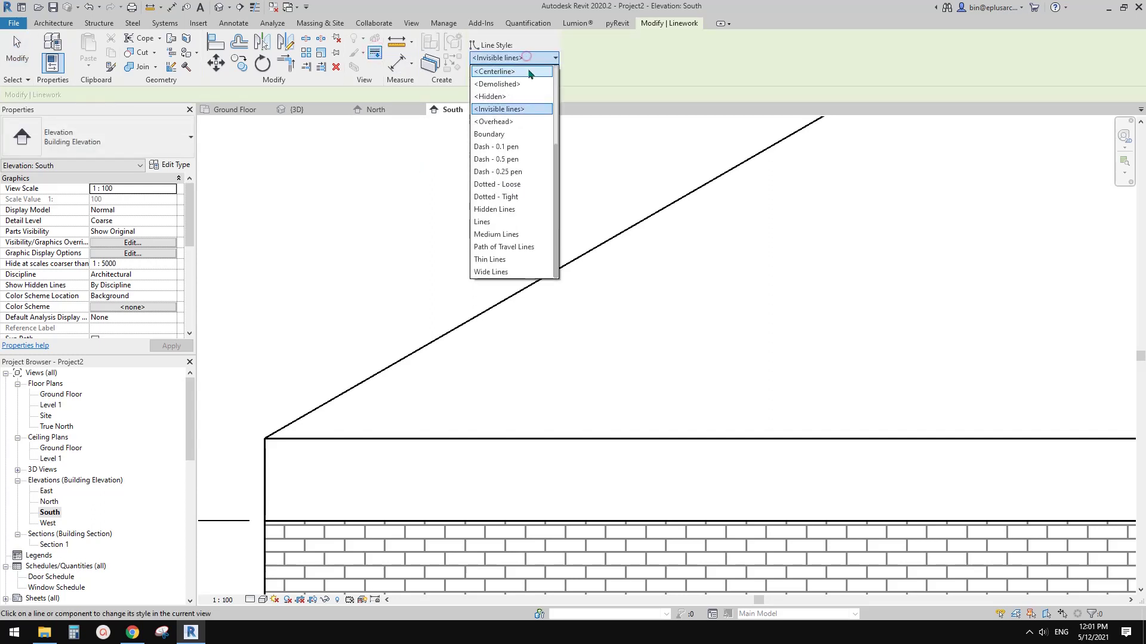
left_click(492, 272)
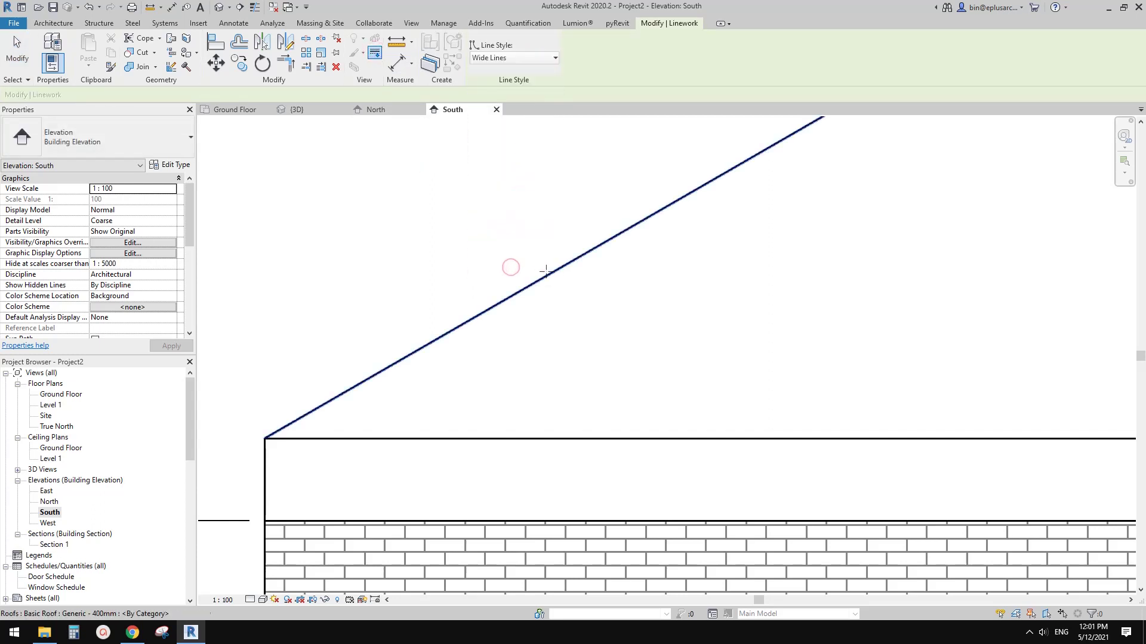
left_click(556, 271)
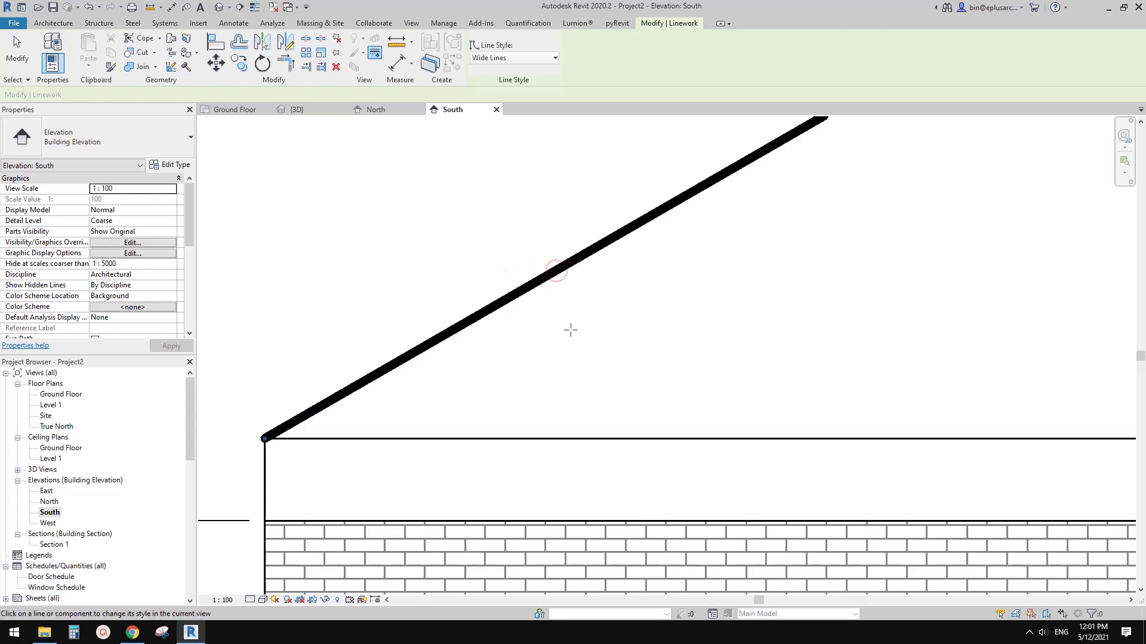
scroll(607, 272, "down", 3)
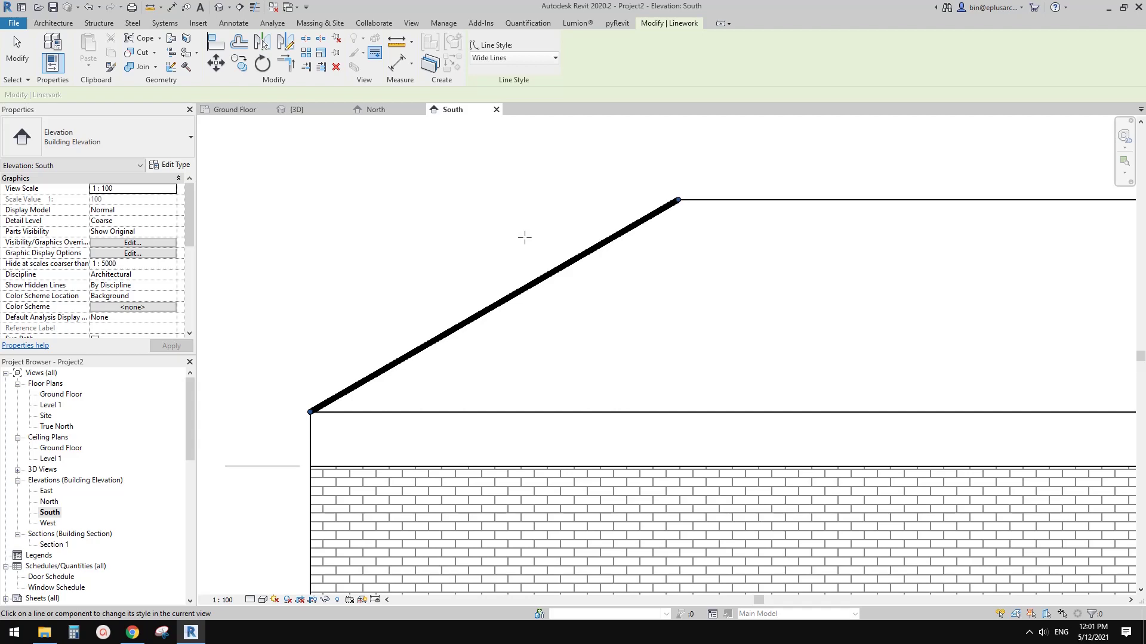
middle_click_drag(516, 243, 447, 304)
key("Escape")
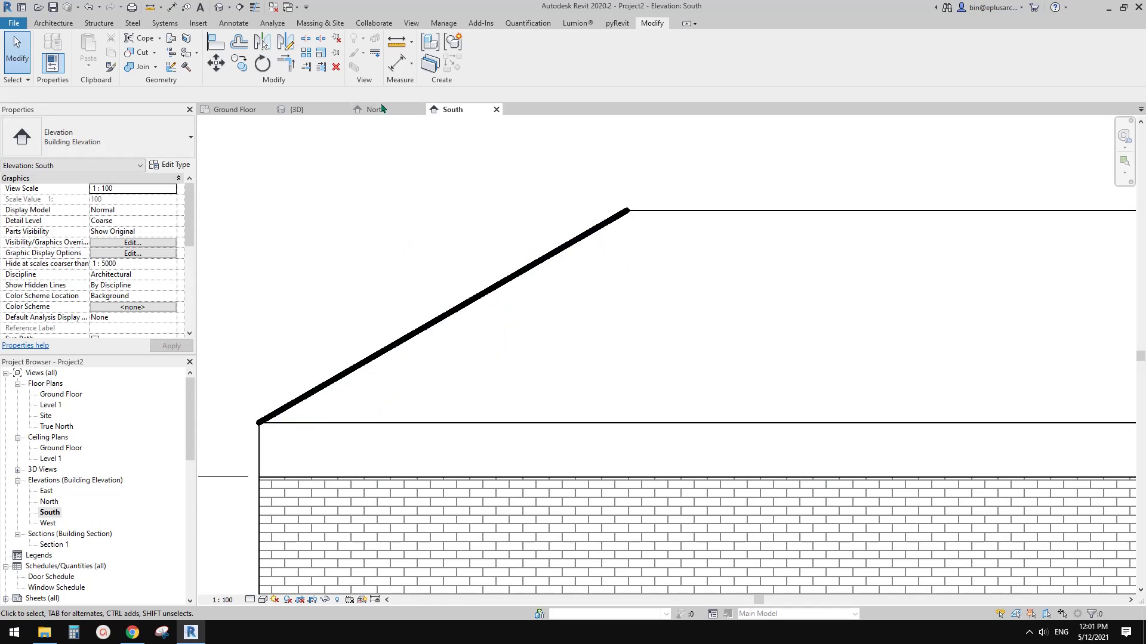
- Shorten the Wide Lines linework on the roof's left sloping edge to a short segment at its lower end
left_click(374, 55)
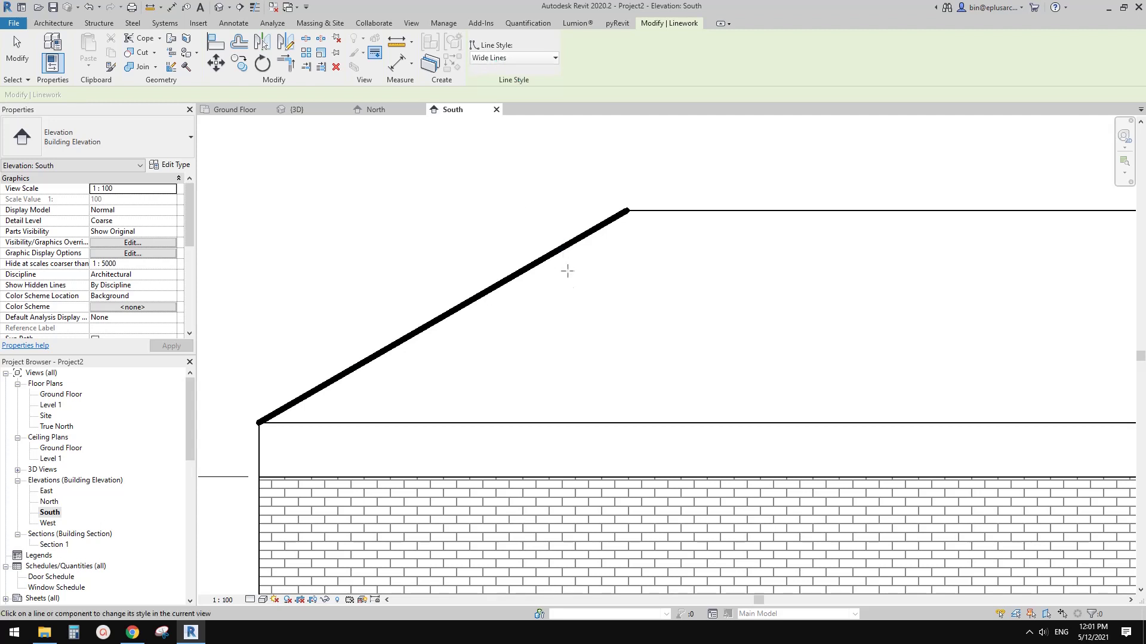
middle_click_drag(567, 271, 565, 275)
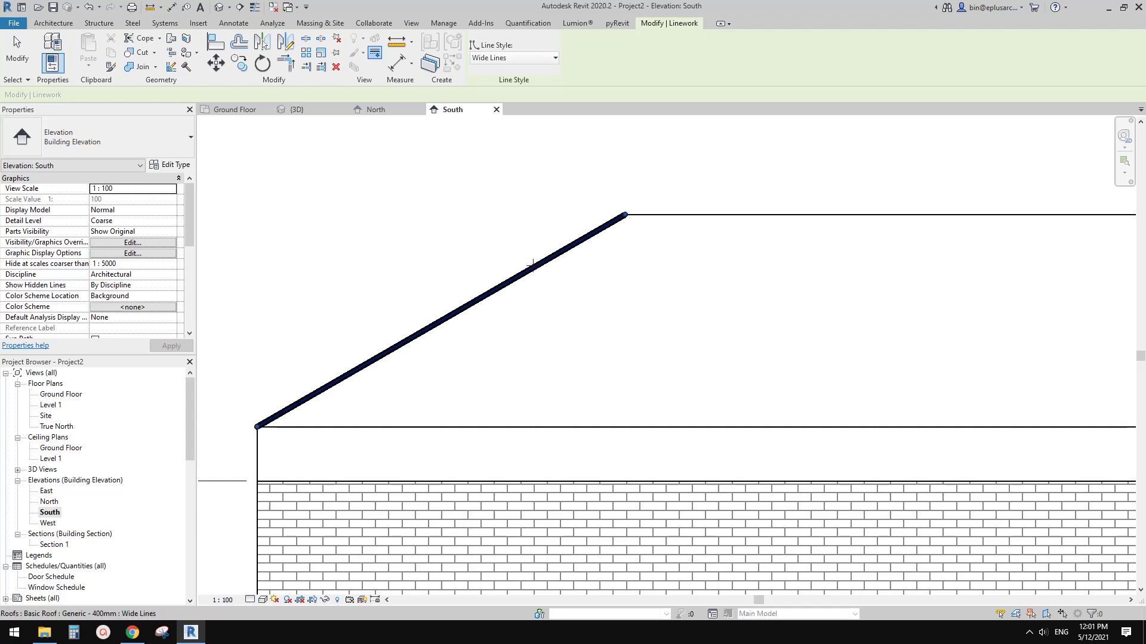
left_click_drag(625, 215, 437, 328)
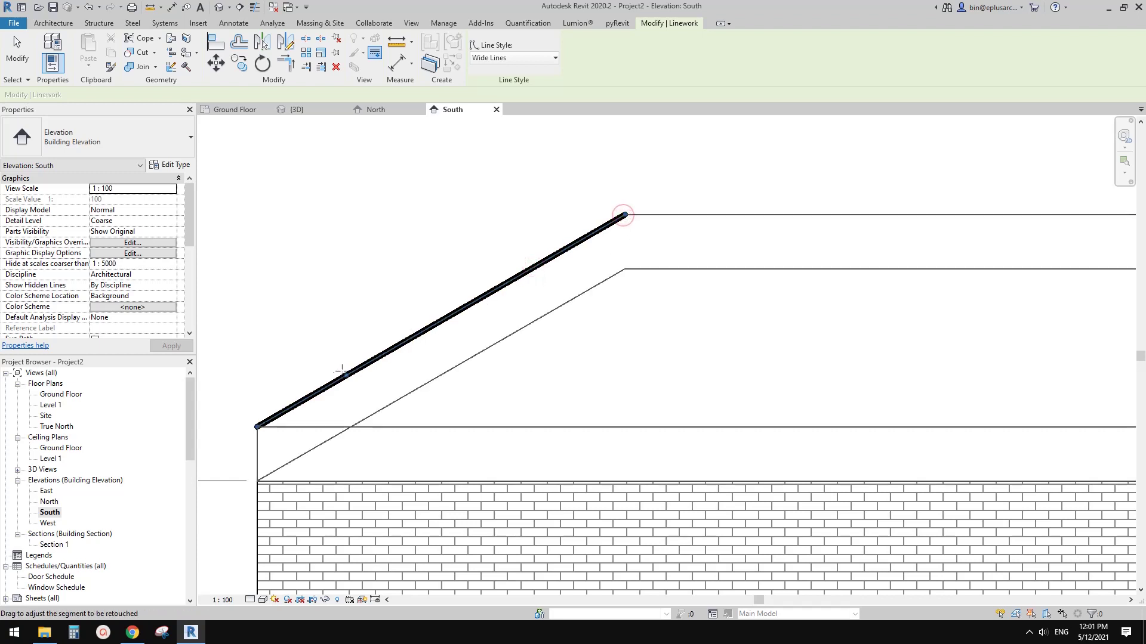
left_click_drag(341, 371, 312, 395)
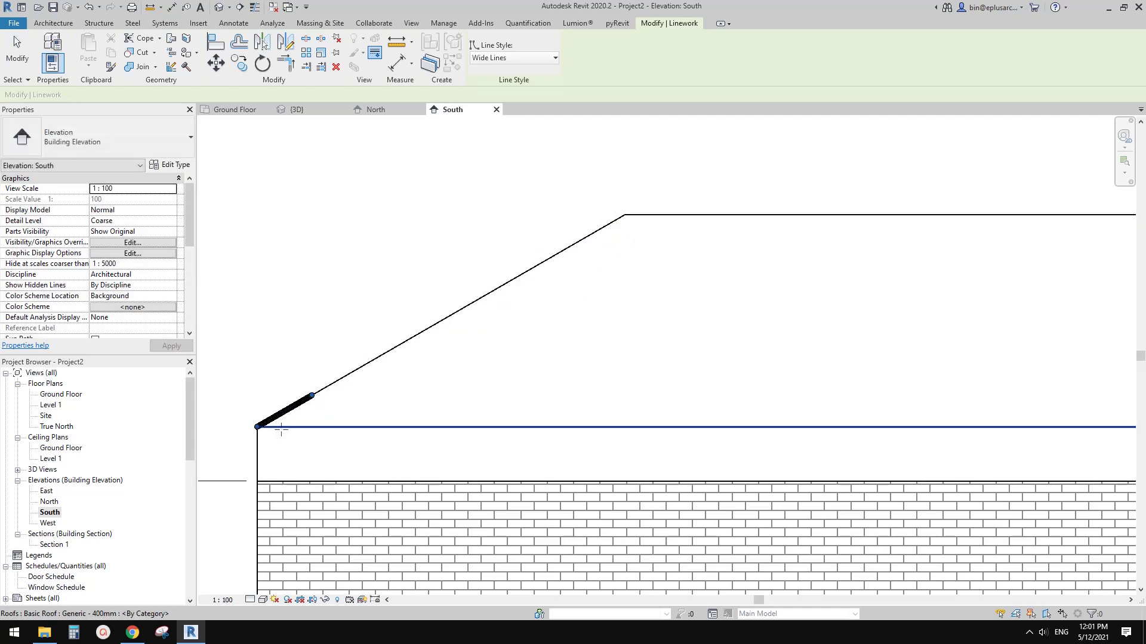
scroll(417, 393, "down", 2)
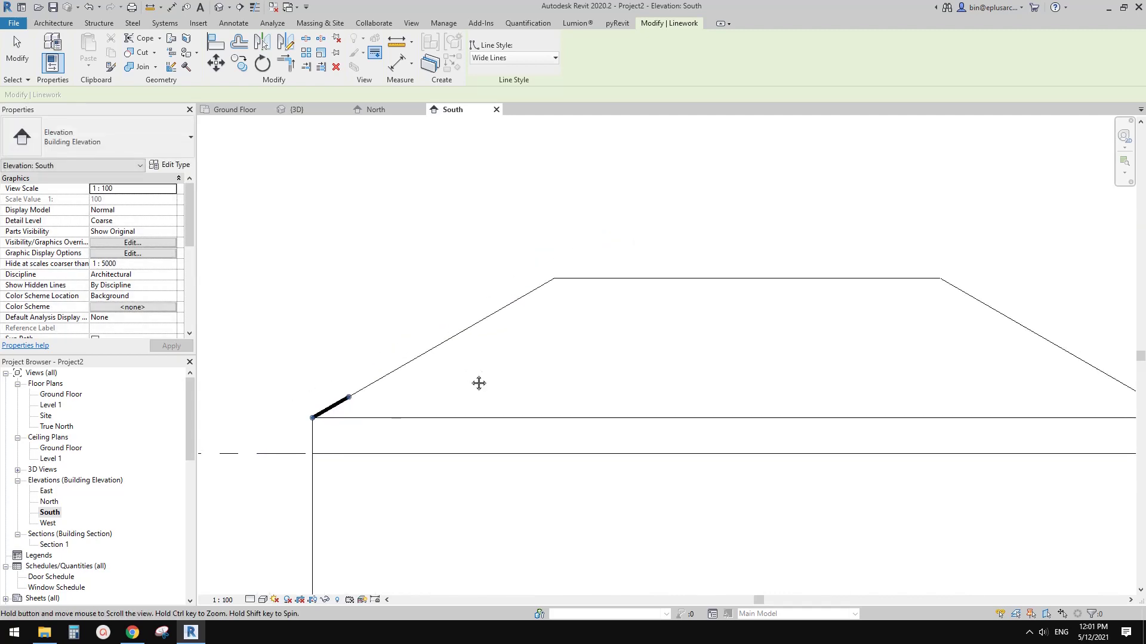
key("Escape")
- Apply Wide Lines linework to the rest of the roof's left sloping edge, stopping at about three quarters of its length from the eave
left_click(519, 305)
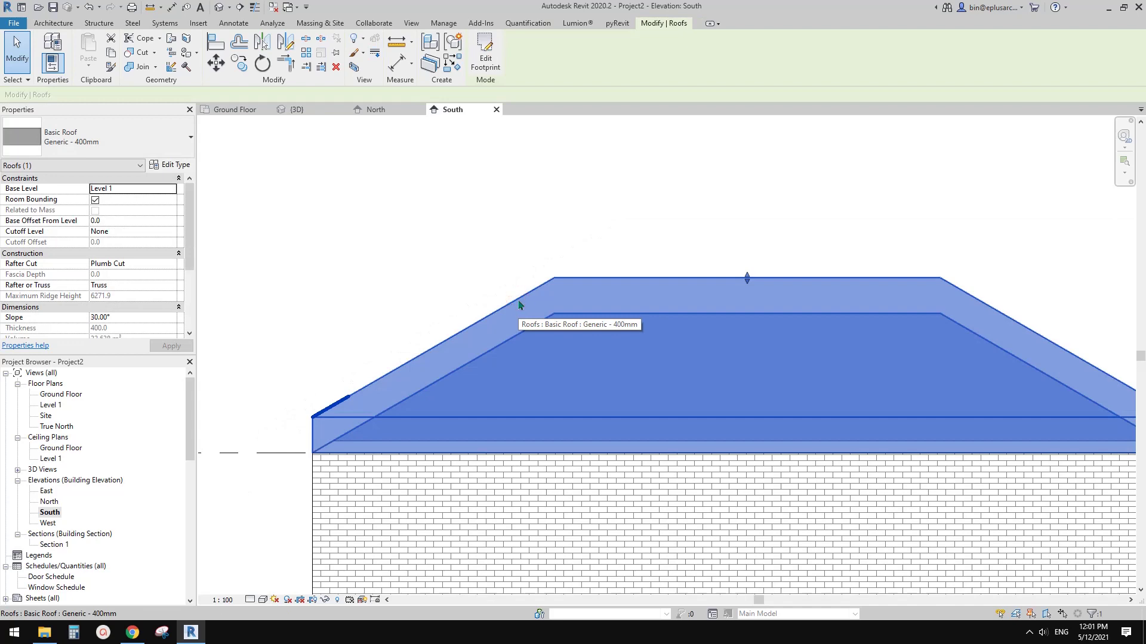
key("Escape")
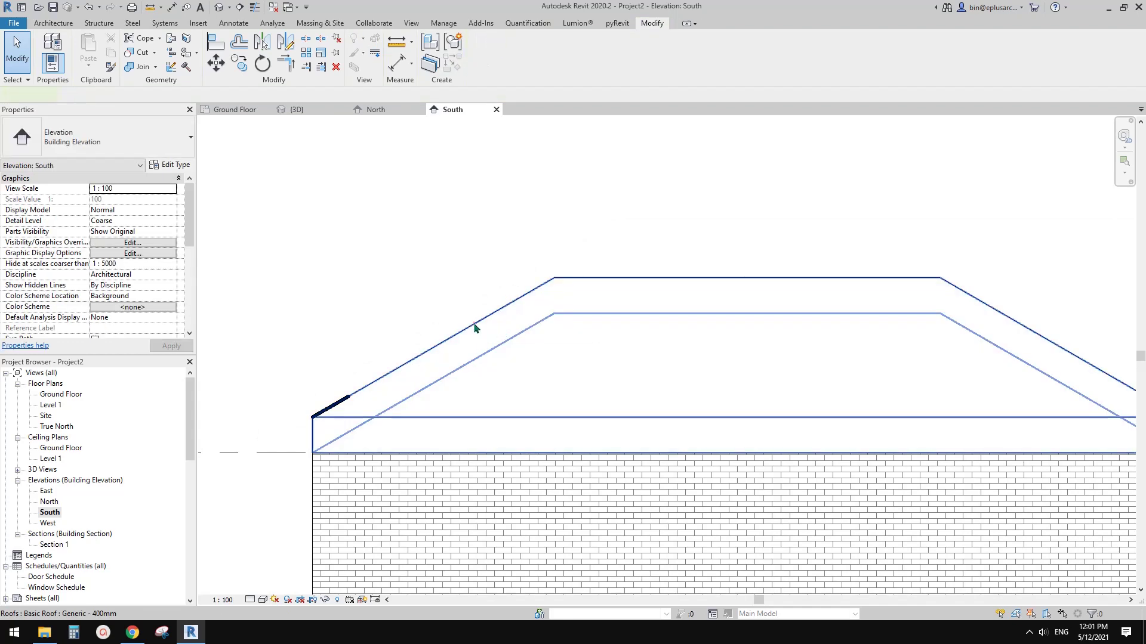
left_click(474, 328)
key("Escape")
scroll(444, 245, "up", 1)
key("l")
key("w")
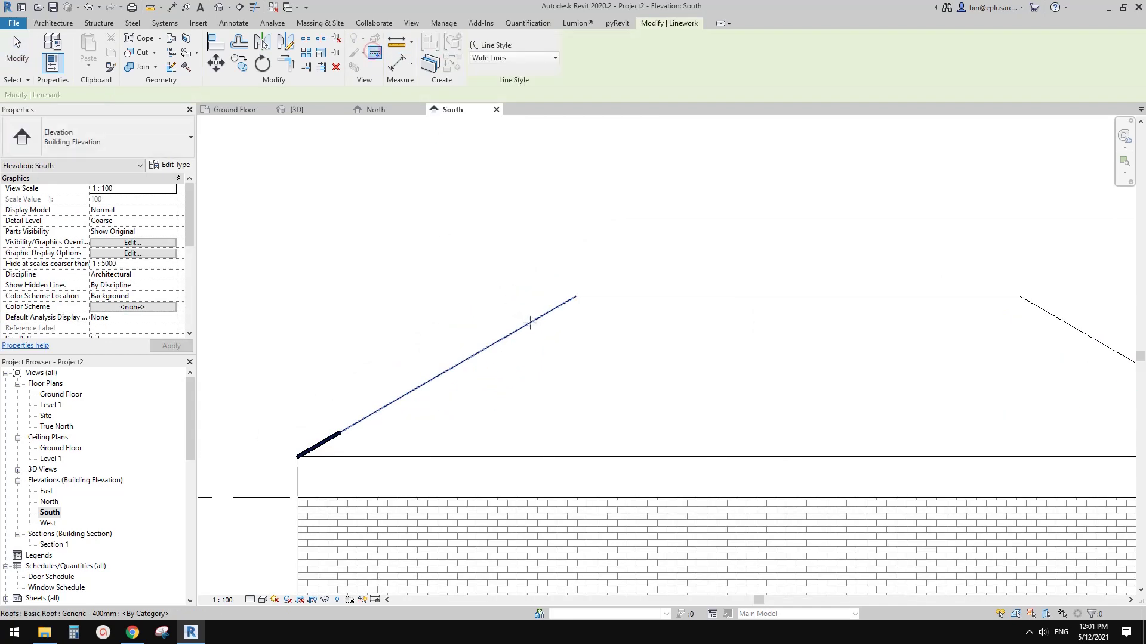
left_click(530, 322)
left_click_drag(574, 298, 508, 343)
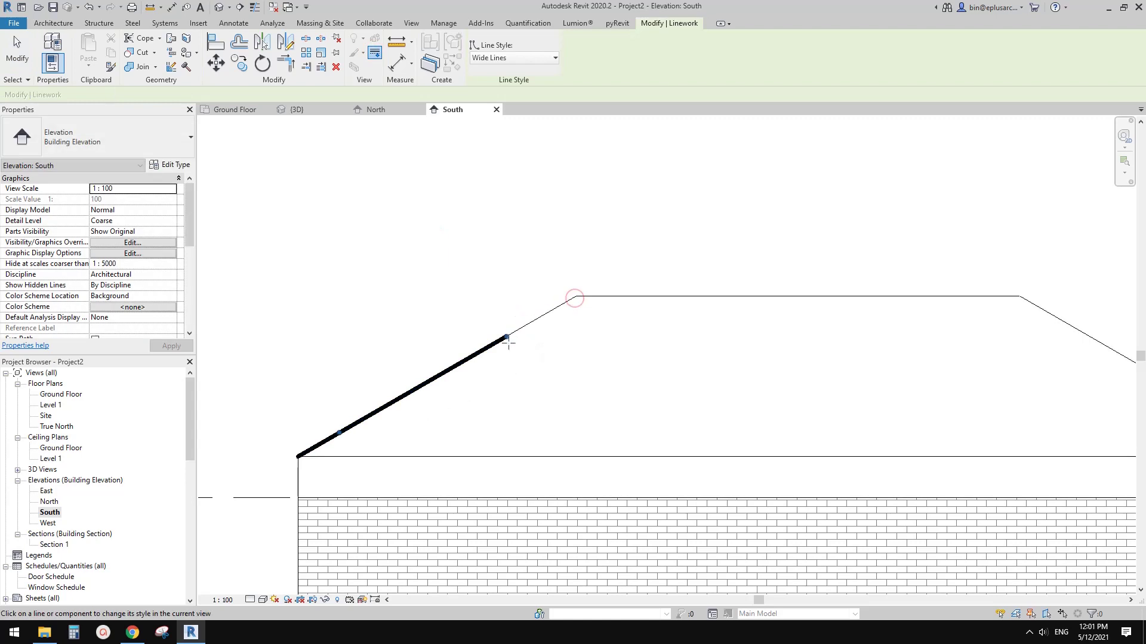
key("Escape")
- Delete the brick building's roof in the South elevation
left_click(471, 356)
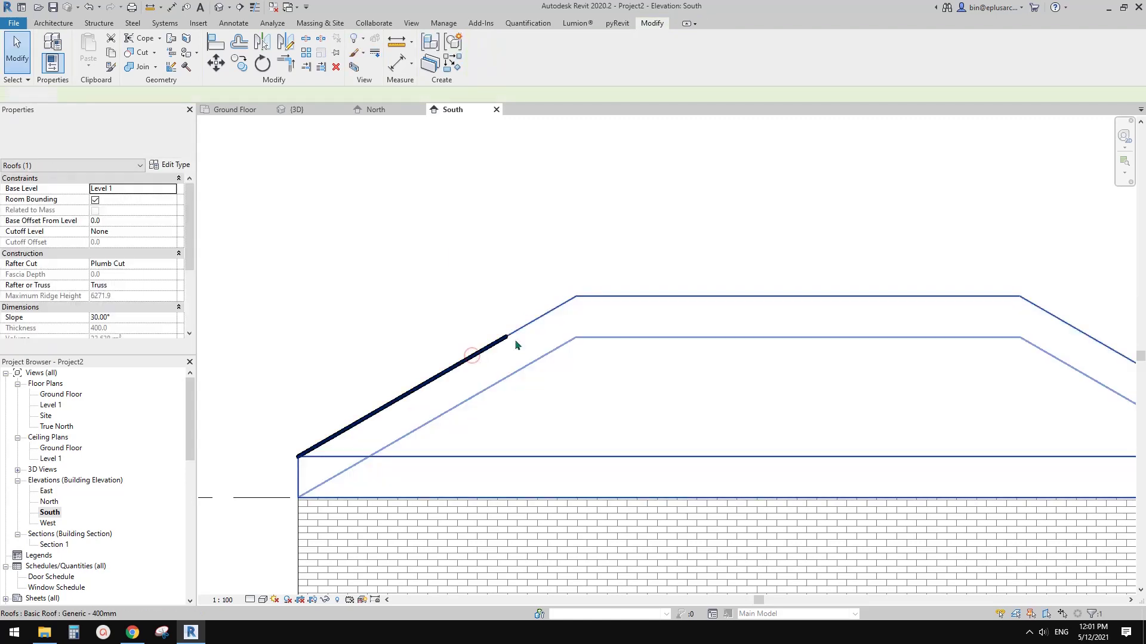
scroll(619, 277, "down", 2)
middle_click_drag(619, 277, 522, 266)
left_click(459, 311)
scroll(588, 317, "down", 1)
middle_click_drag(588, 316, 559, 290)
key("d")
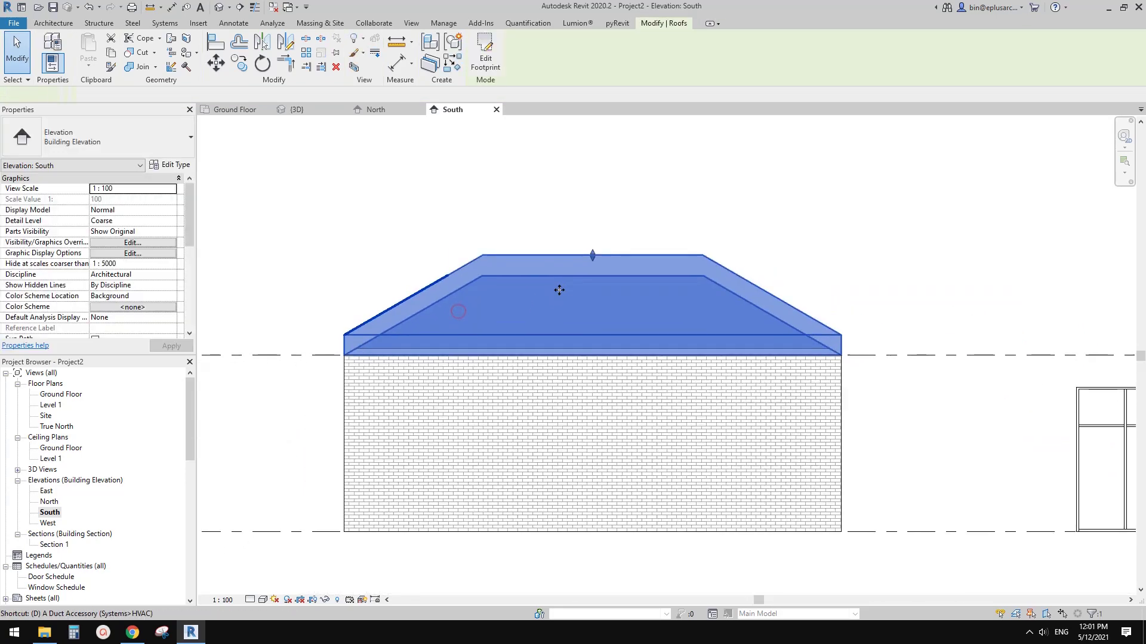
key("Delete")
left_click(402, 264)
key("Escape")
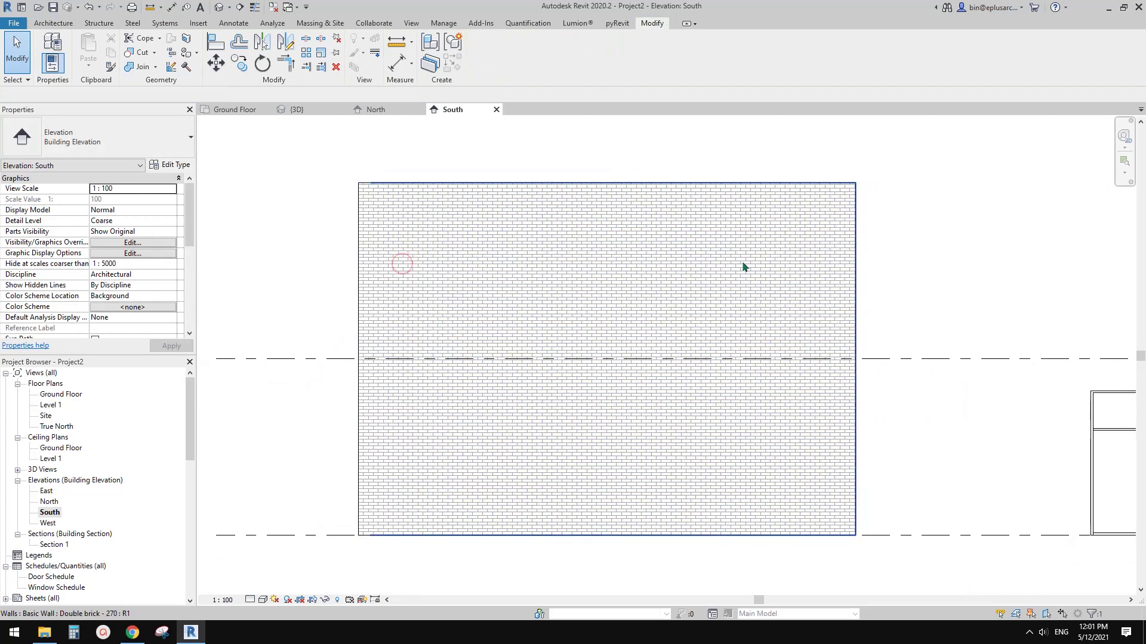
left_click(685, 264)
scroll(532, 313, "down", 2)
key("Escape")
- In the 3D view, delete the building's other walls, keeping only the single brick wall and the curtain wall
left_click(219, 7)
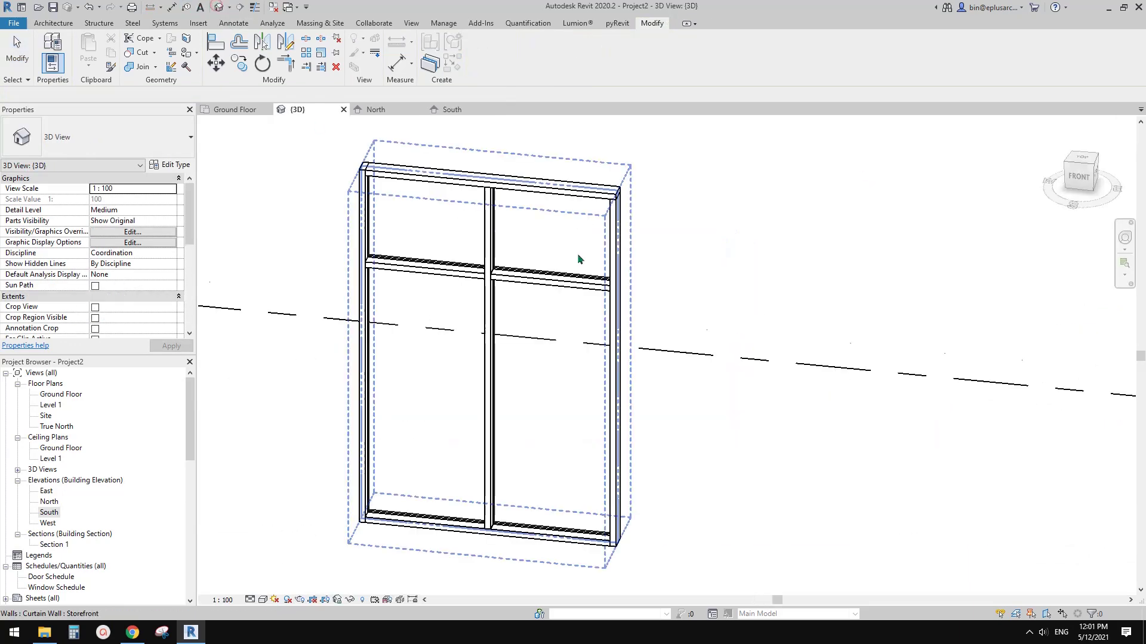
scroll(577, 255, "down", 2)
middle_click_drag(578, 256, 558, 389, "shift")
scroll(514, 342, "down", 3)
left_click_drag(643, 234, 579, 267)
key("Delete")
middle_click_drag(400, 156, 406, 169)
left_click(405, 166)
key("Delete")
middle_click_drag(415, 280, 473, 402, "shift")
key("Escape")
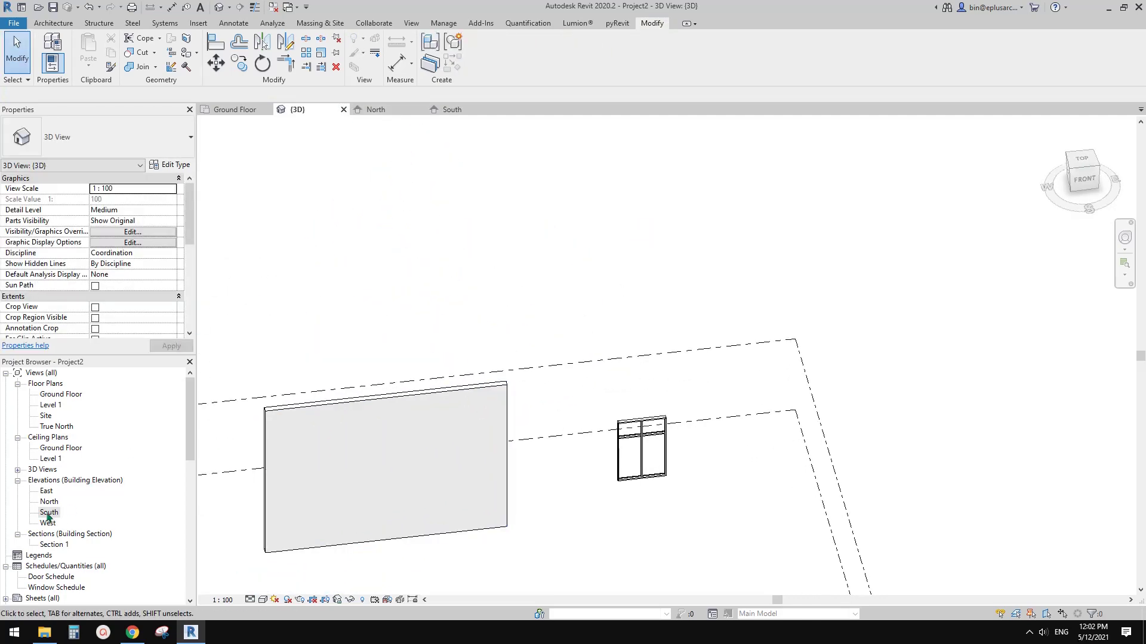
- Return to the South elevation and use Linework with the Wide Lines style on the brick wall's top edge
double_click(48, 517)
scroll(604, 262, "up", 6)
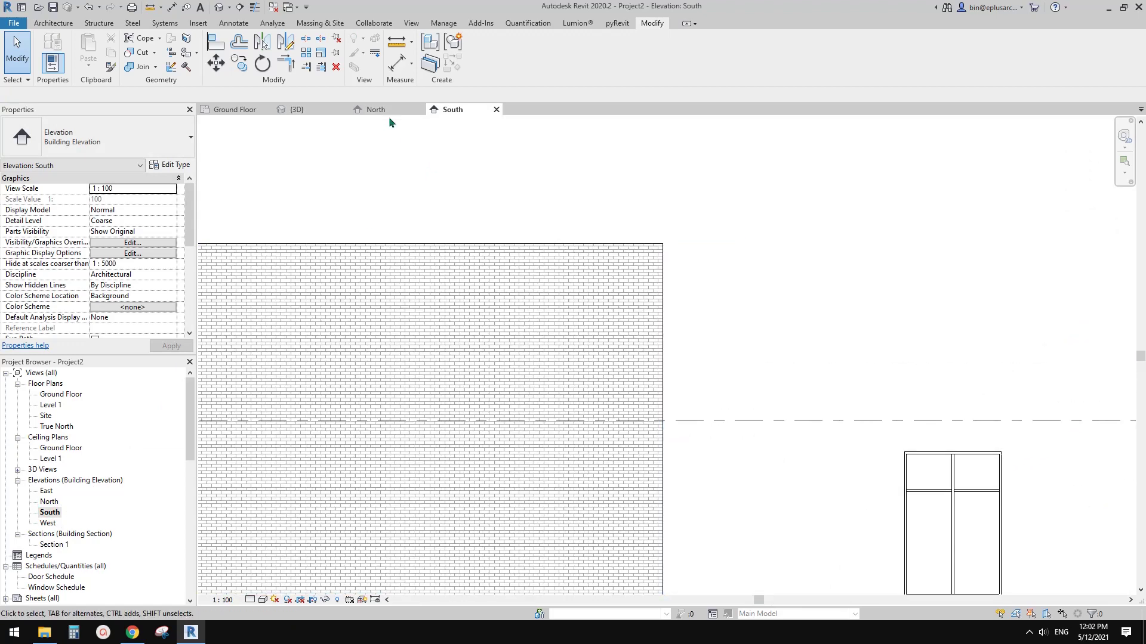
left_click(375, 57)
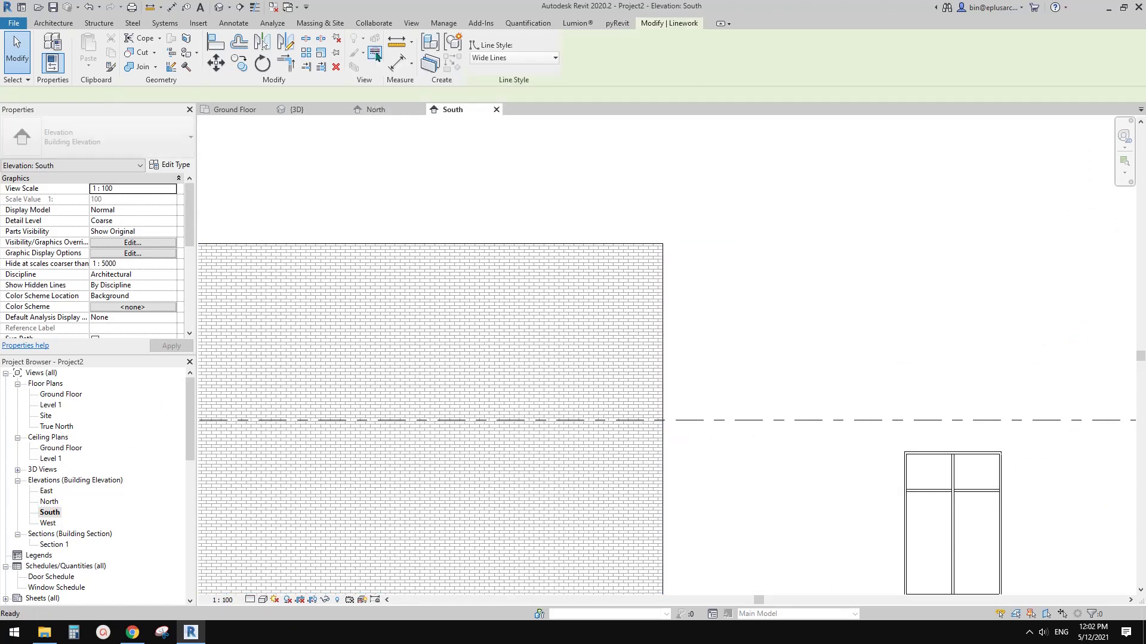
scroll(545, 158, "down", 2)
scroll(588, 199, "up", 3)
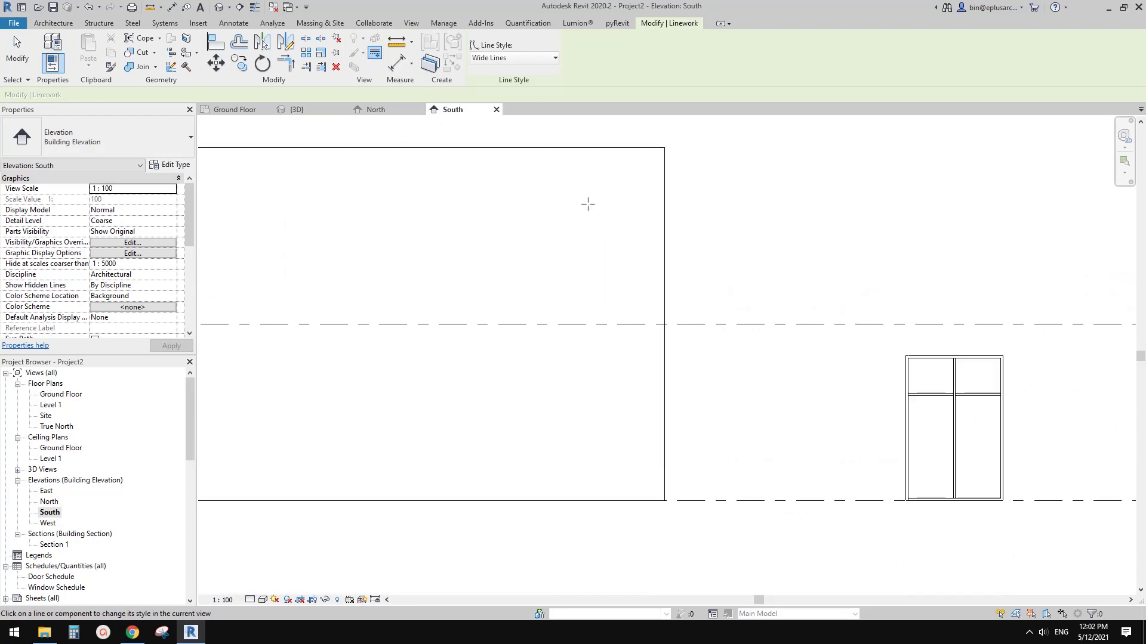
middle_click_drag(534, 209, 592, 236)
scroll(559, 196, "up", 1)
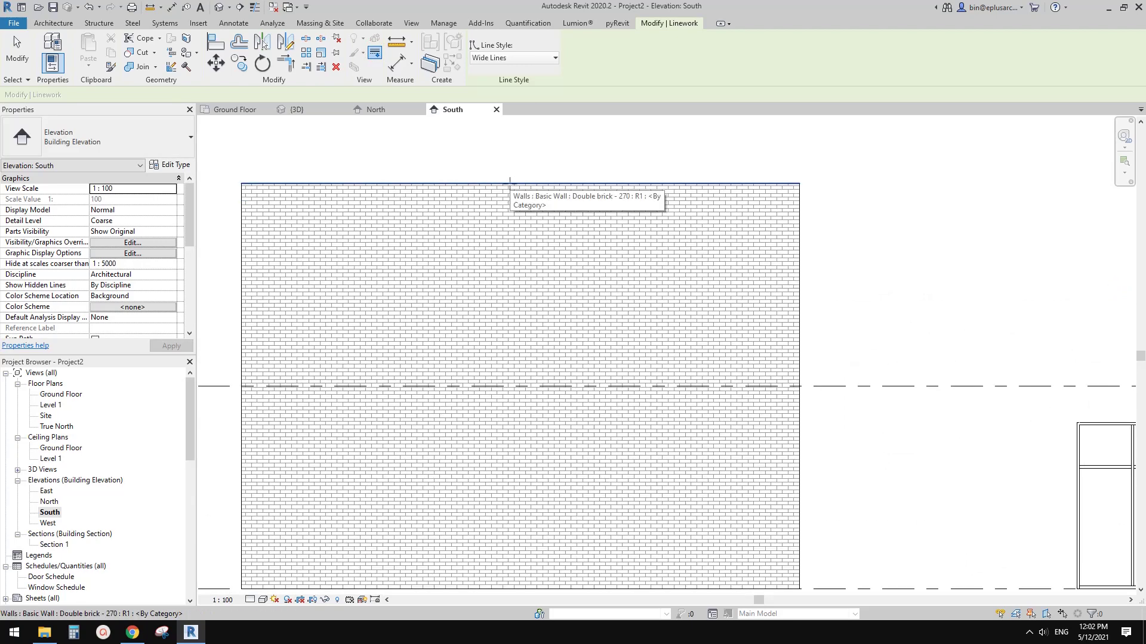
left_click(510, 182)
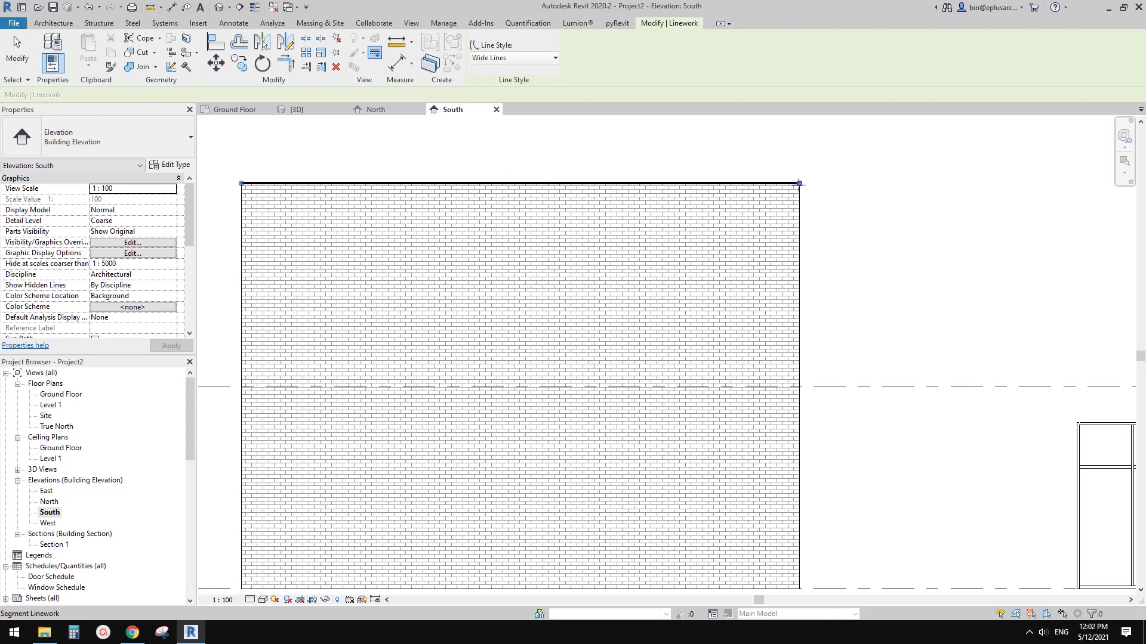
middle_click_drag(789, 232, 785, 227)
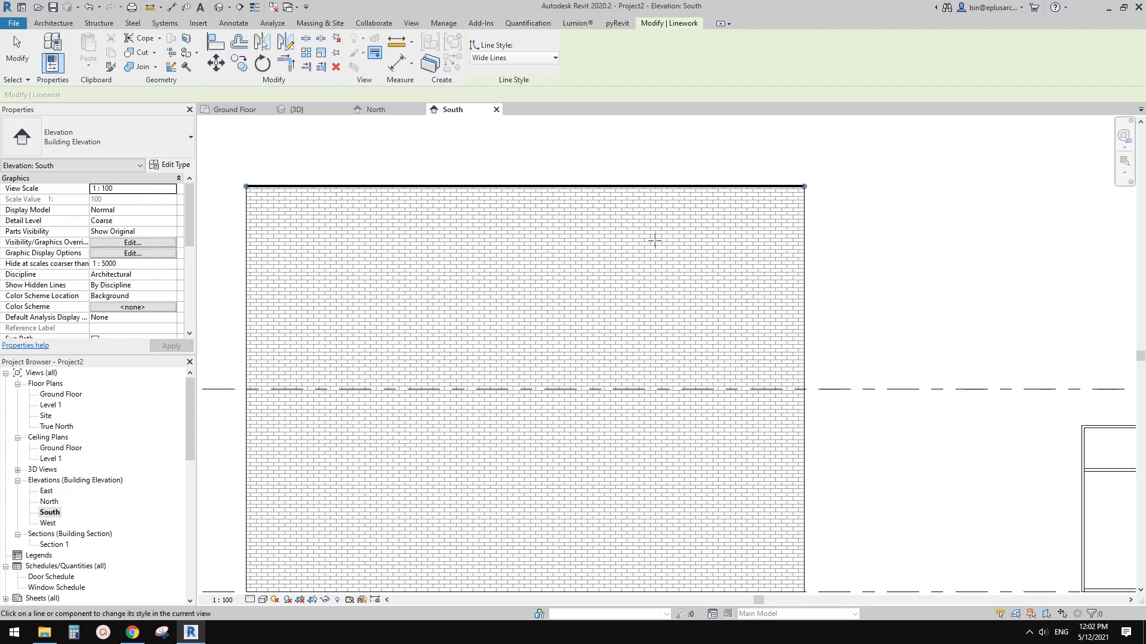
key("Escape")
key("Escape")
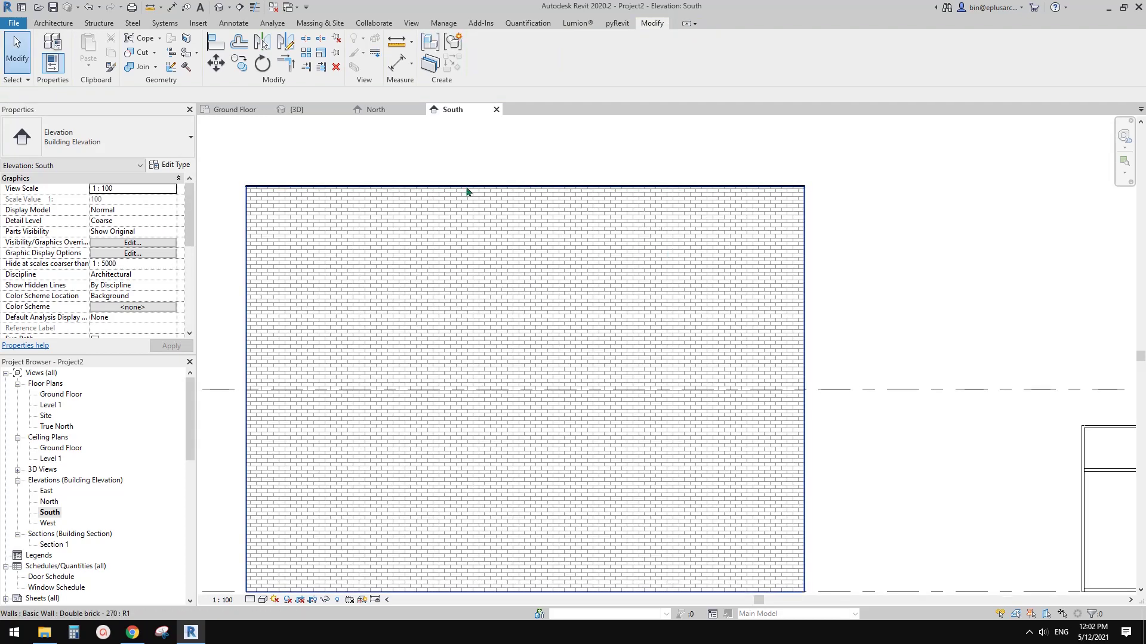
middle_click_drag(498, 215, 500, 217)
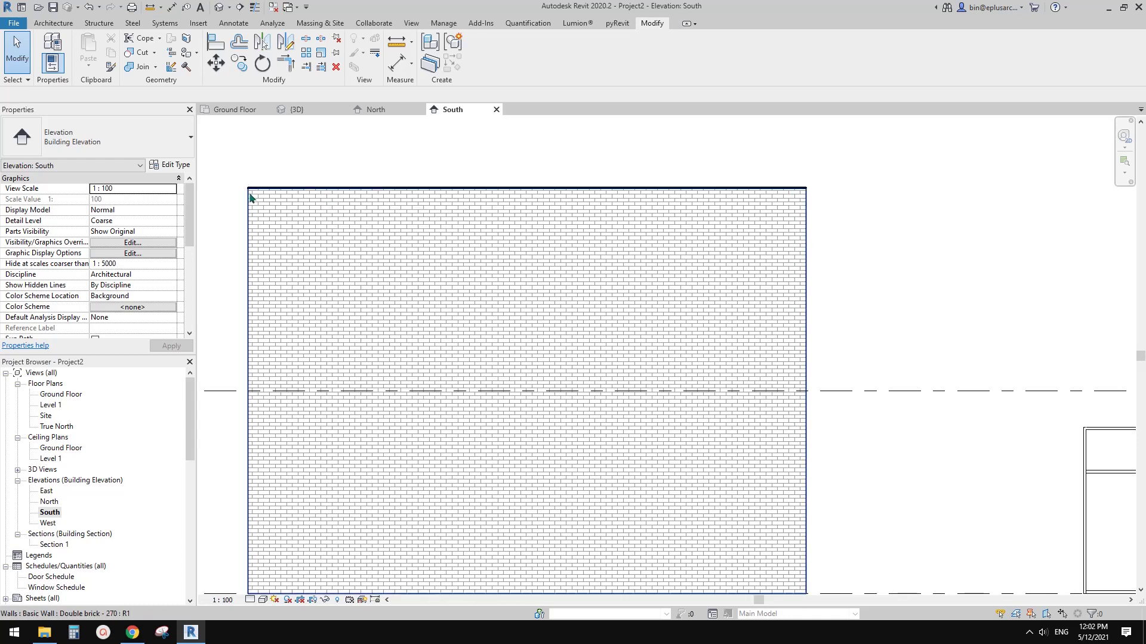
- Use Linework with the <Invisible lines> style on the brick wall's top edge, limited to about the right-hand fifth of its length
left_click(375, 55)
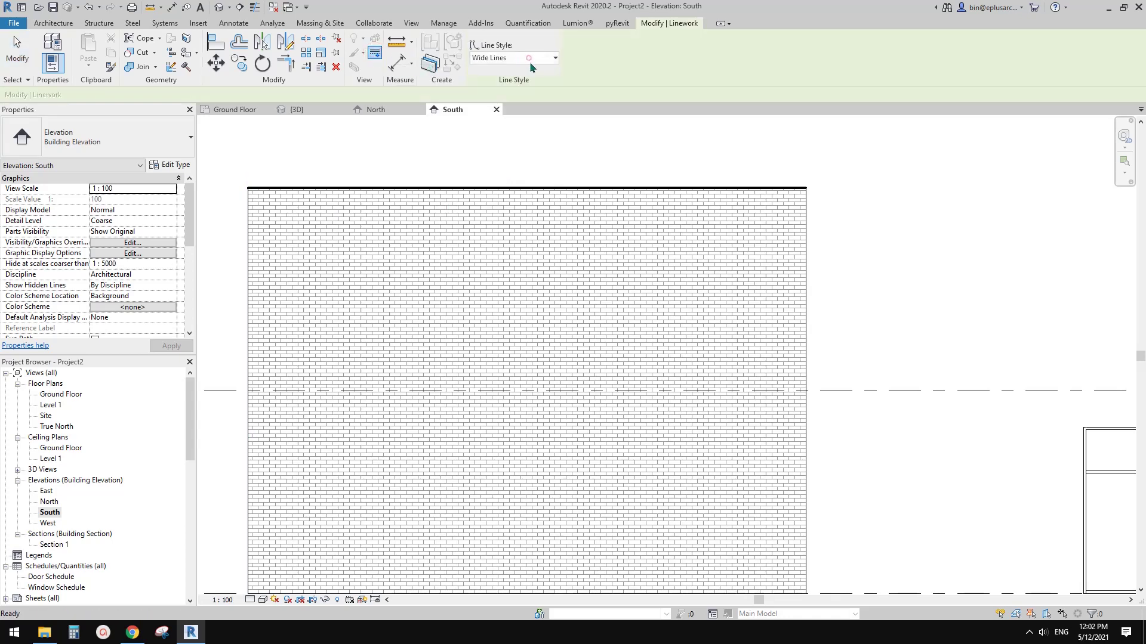
left_click(531, 64)
left_click(506, 108)
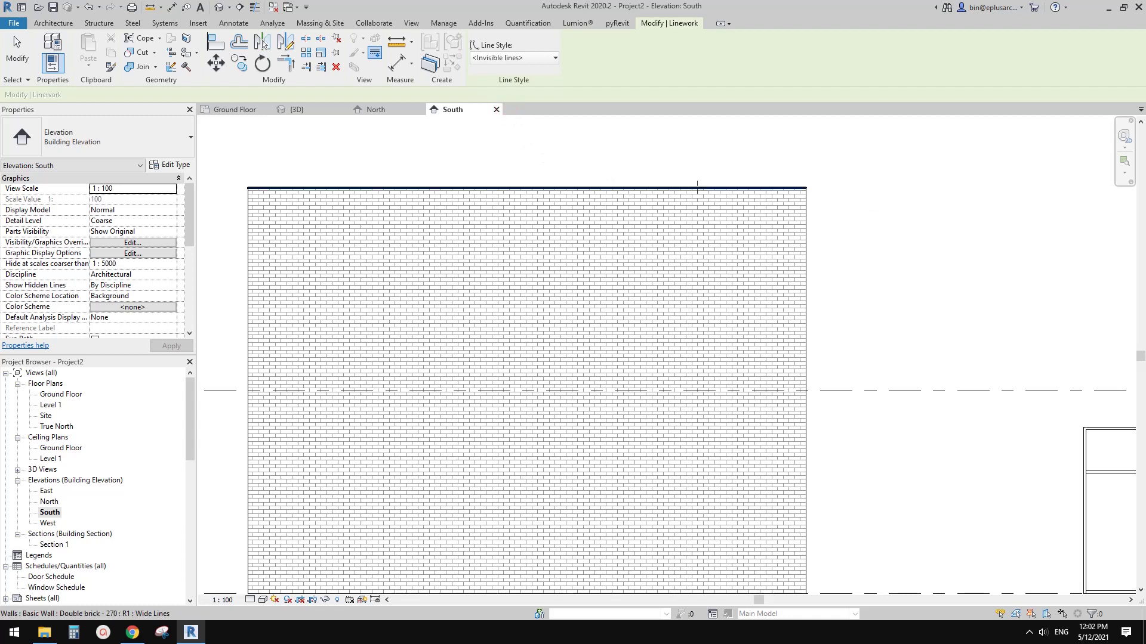
left_click(697, 188)
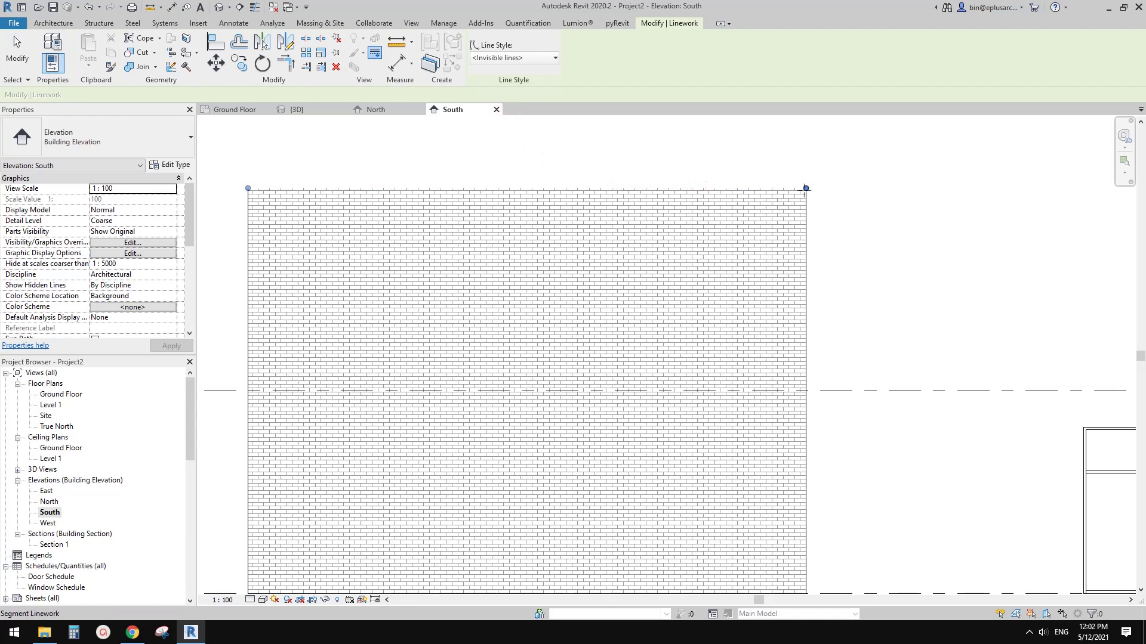
left_click_drag(248, 189, 410, 189)
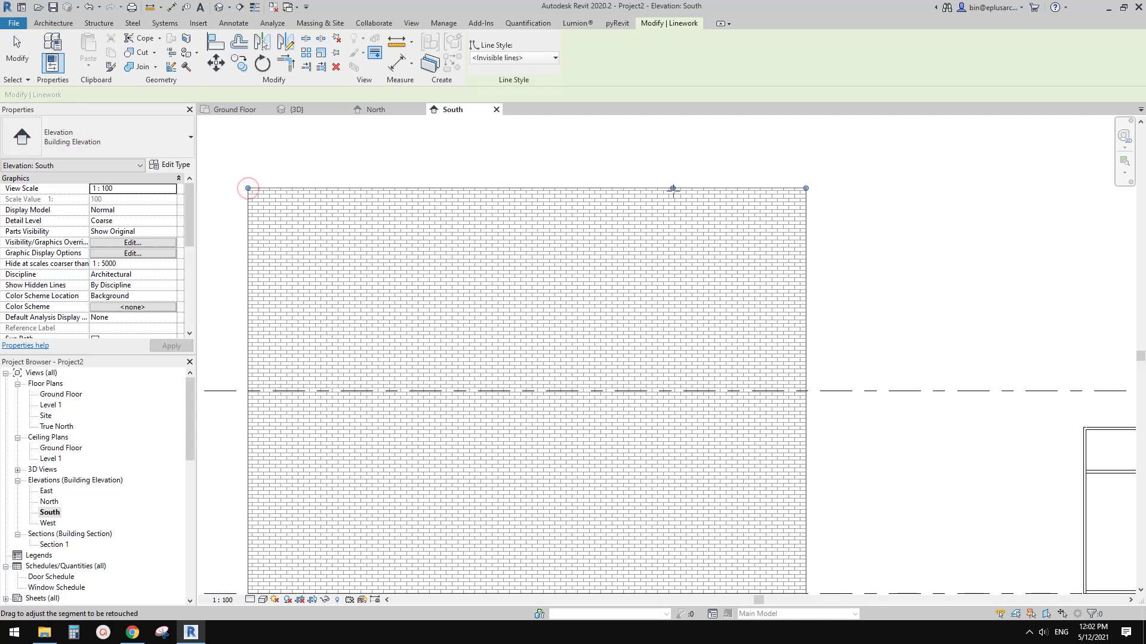
left_click_drag(673, 190, 693, 188)
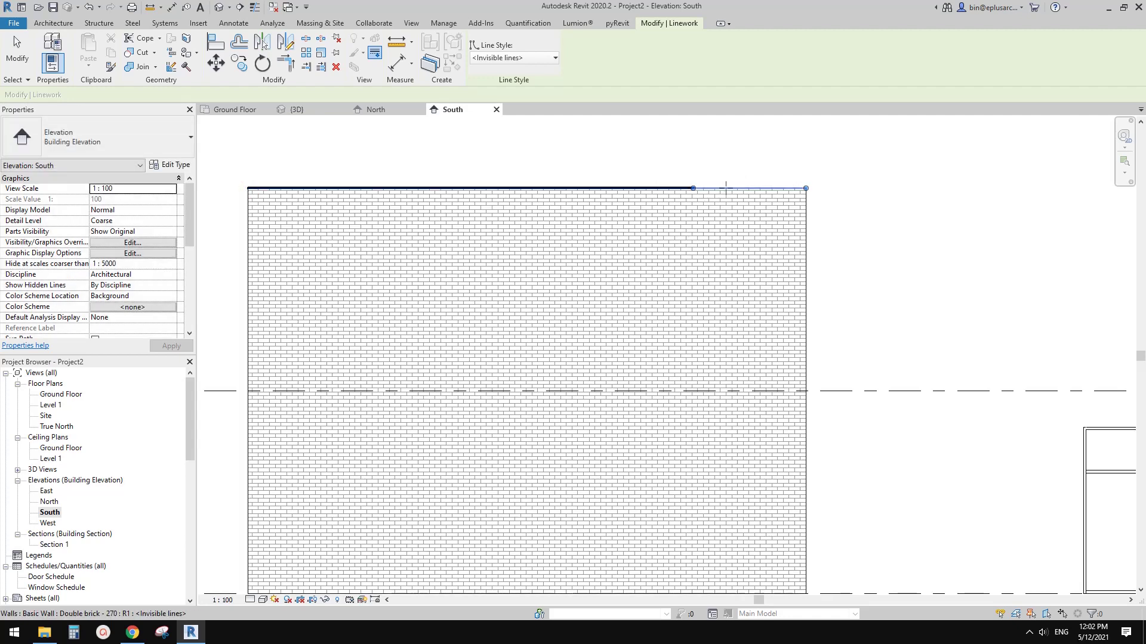
scroll(713, 184, "up", 2)
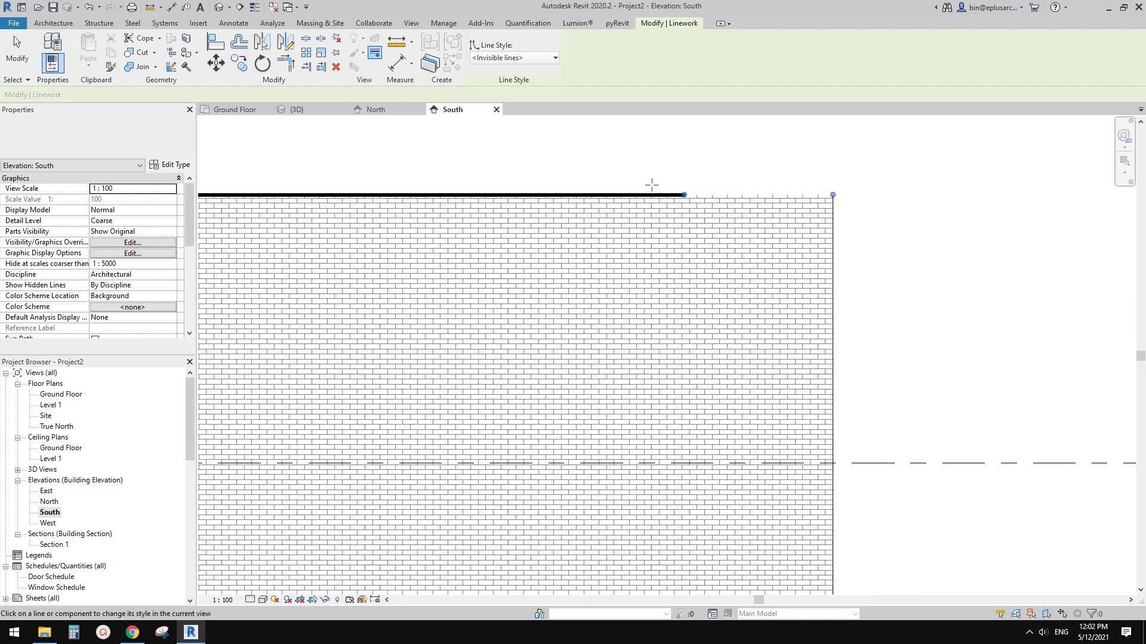
scroll(718, 199, "down", 1)
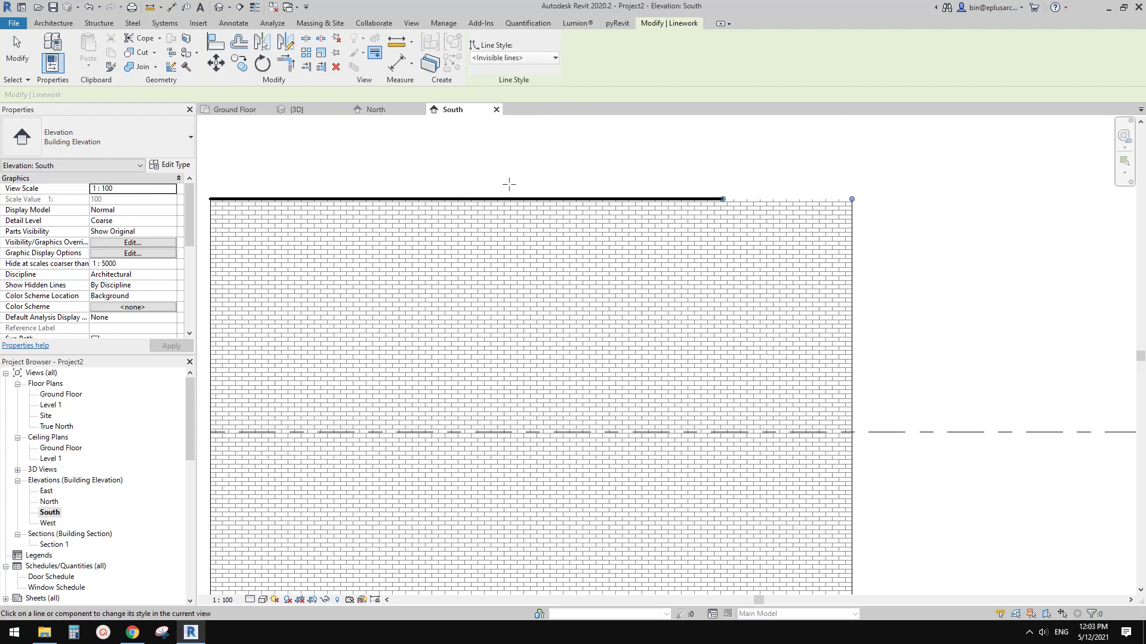
mouse_move(571, 222)
middle_mouse_down()
mouse_move(599, 230)
mouse_move(608, 208)
middle_mouse_up()
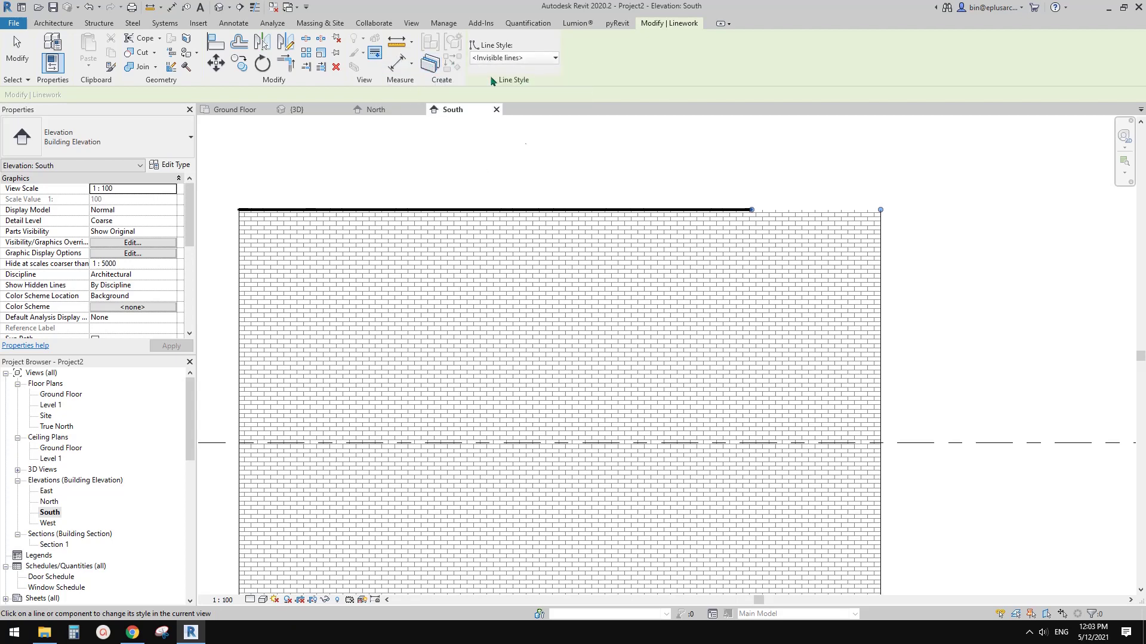
middle_click_drag(627, 202, 628, 209)
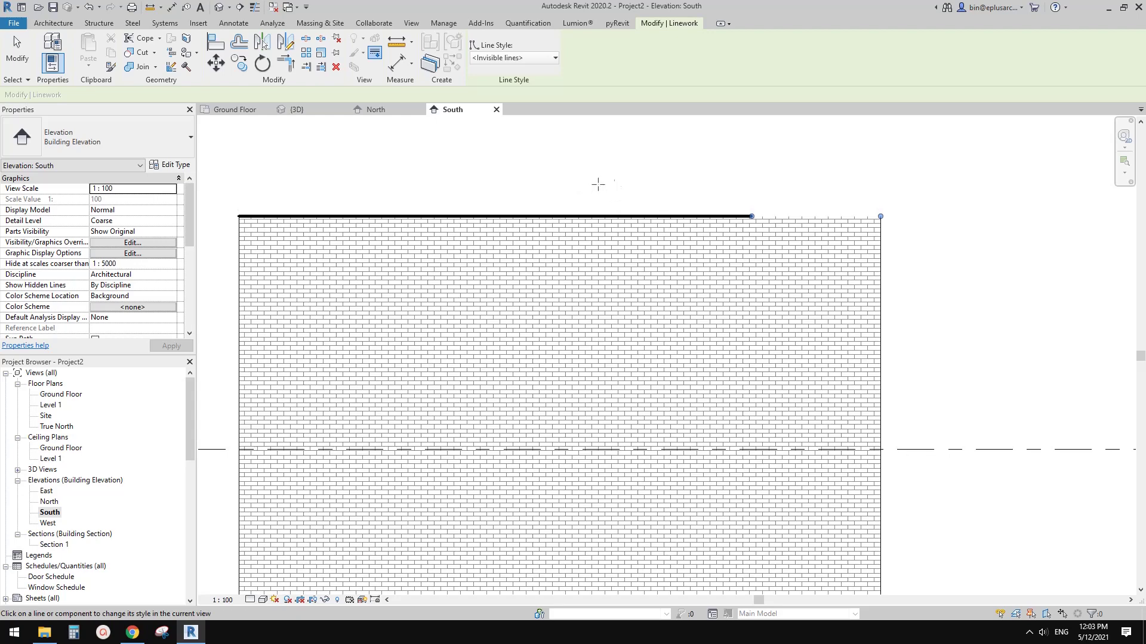
key("Escape")
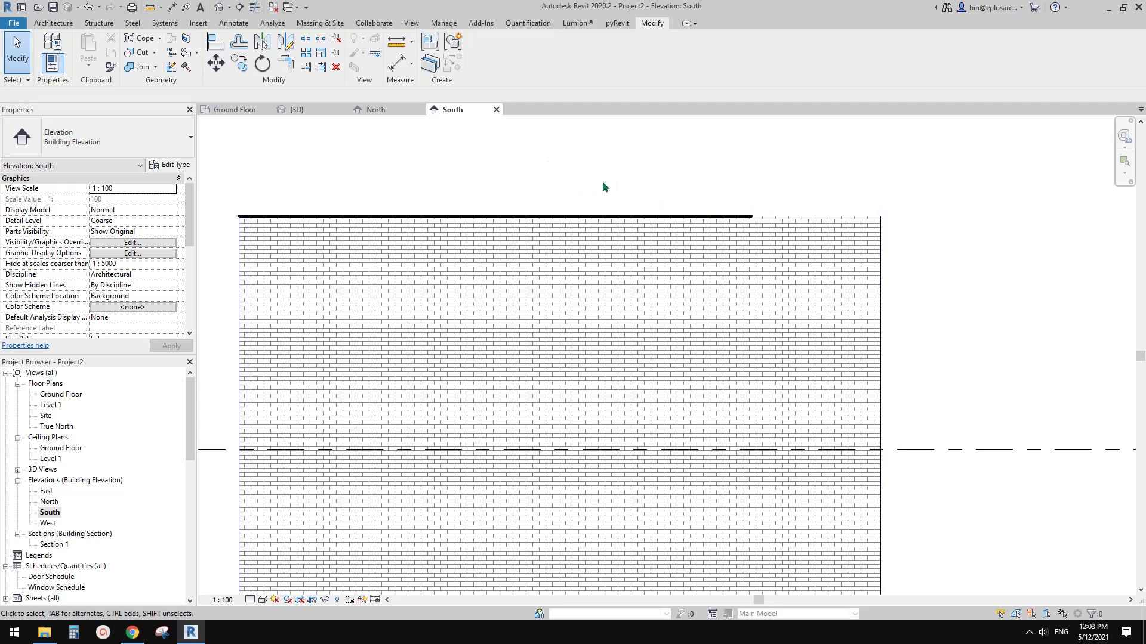
- Use Linework with the Dash - 0.5 pen style on the hidden right-hand segment of the brick wall's top edge
left_click(375, 53)
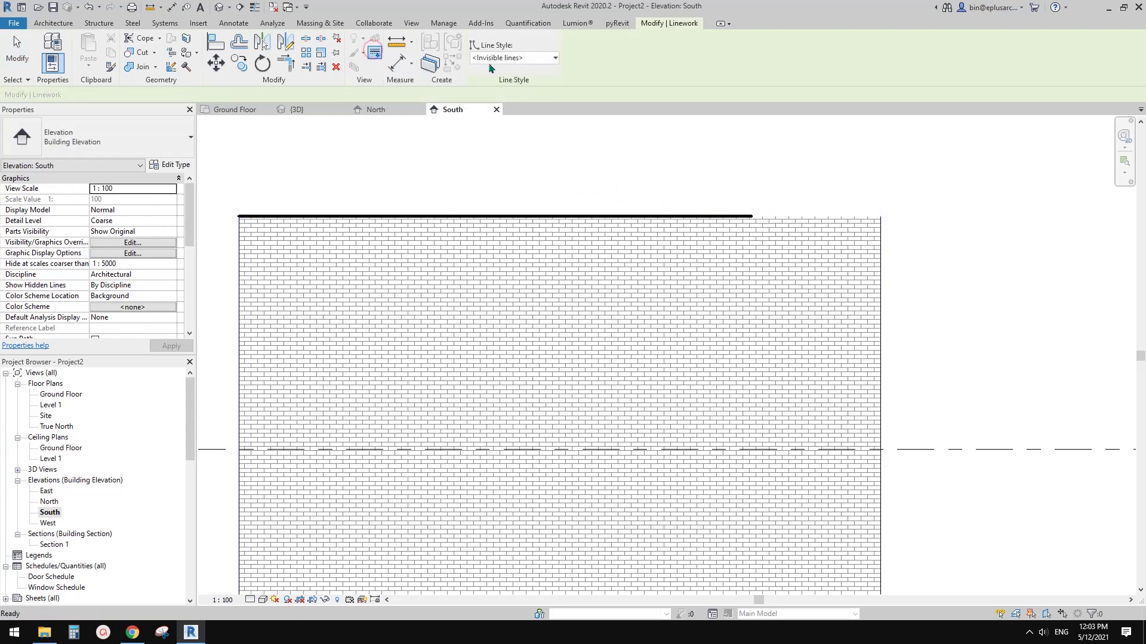
left_click(525, 58)
scroll(512, 225, "up", 4)
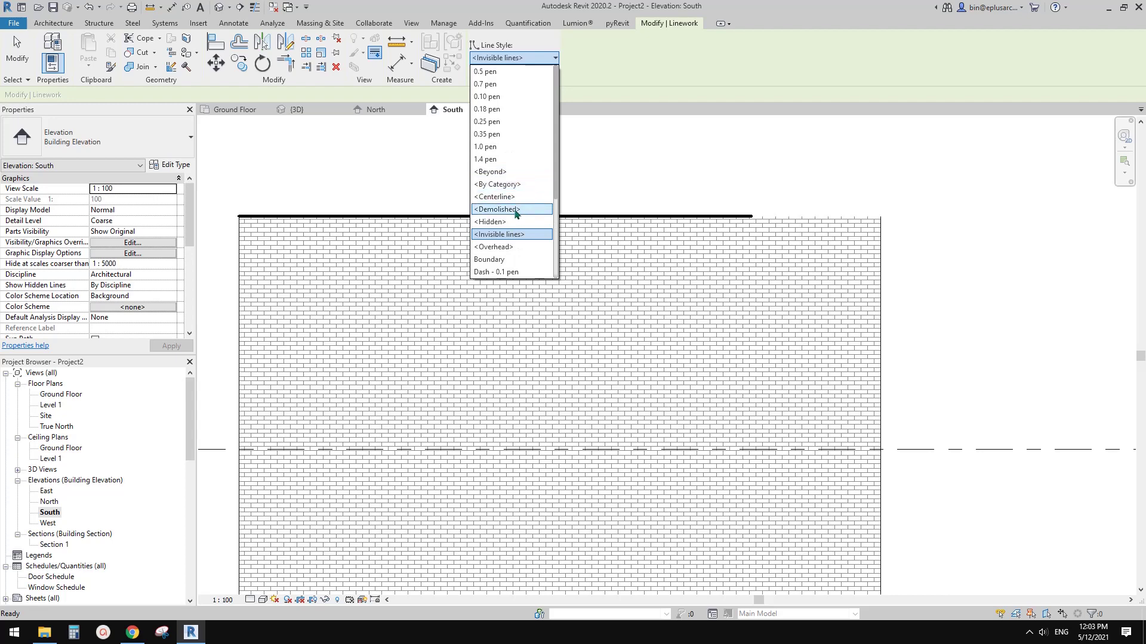
scroll(519, 217, "down", 3)
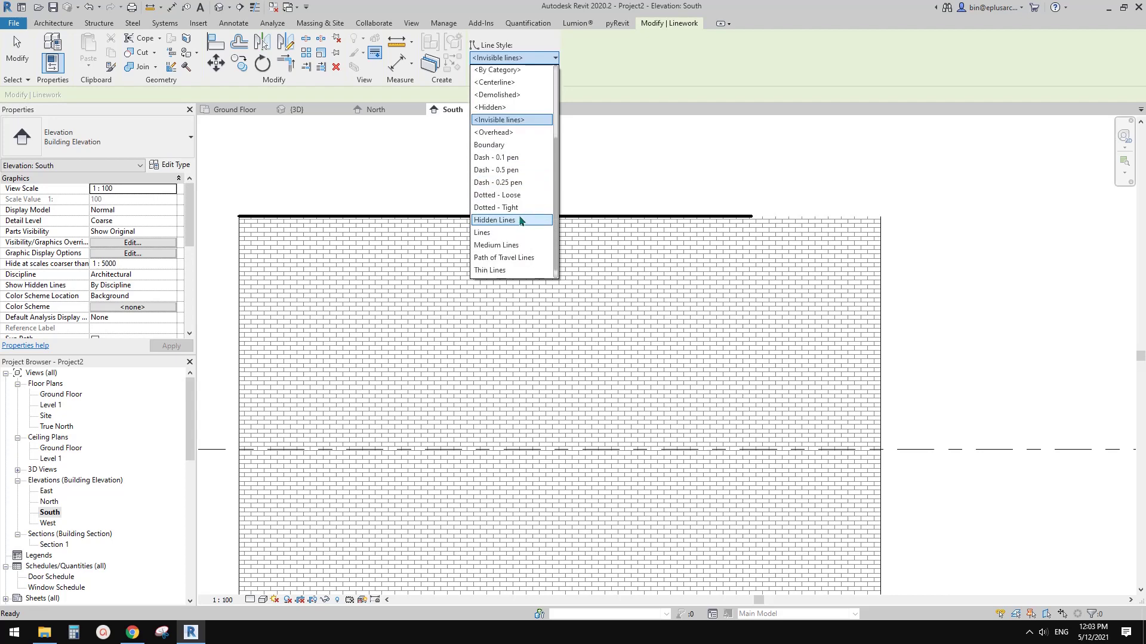
left_click(517, 170)
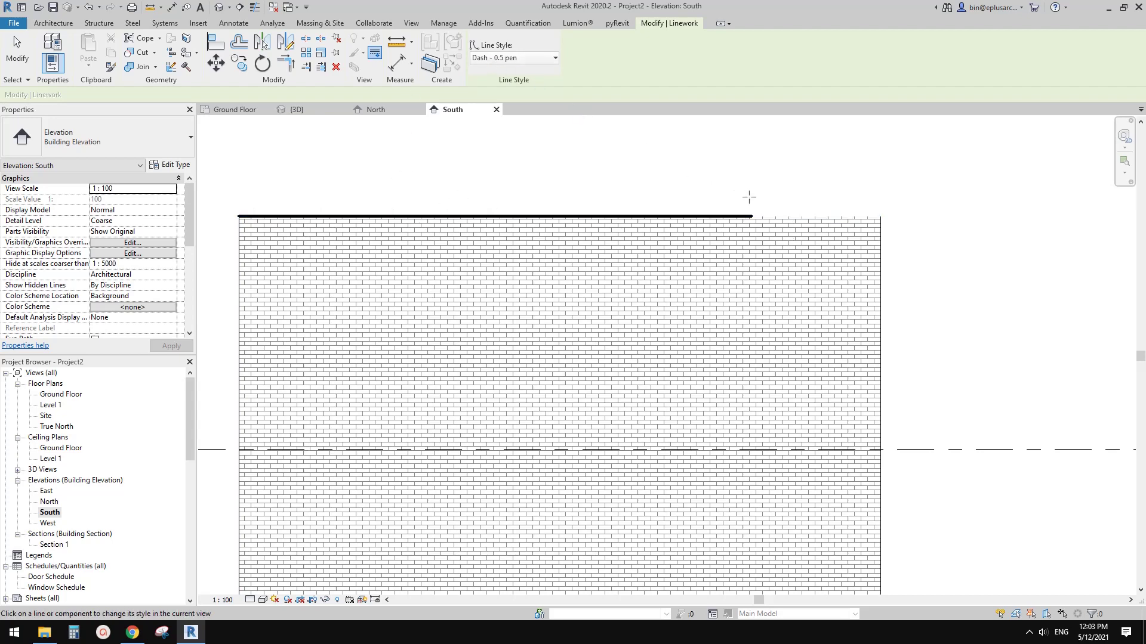
left_click(815, 216)
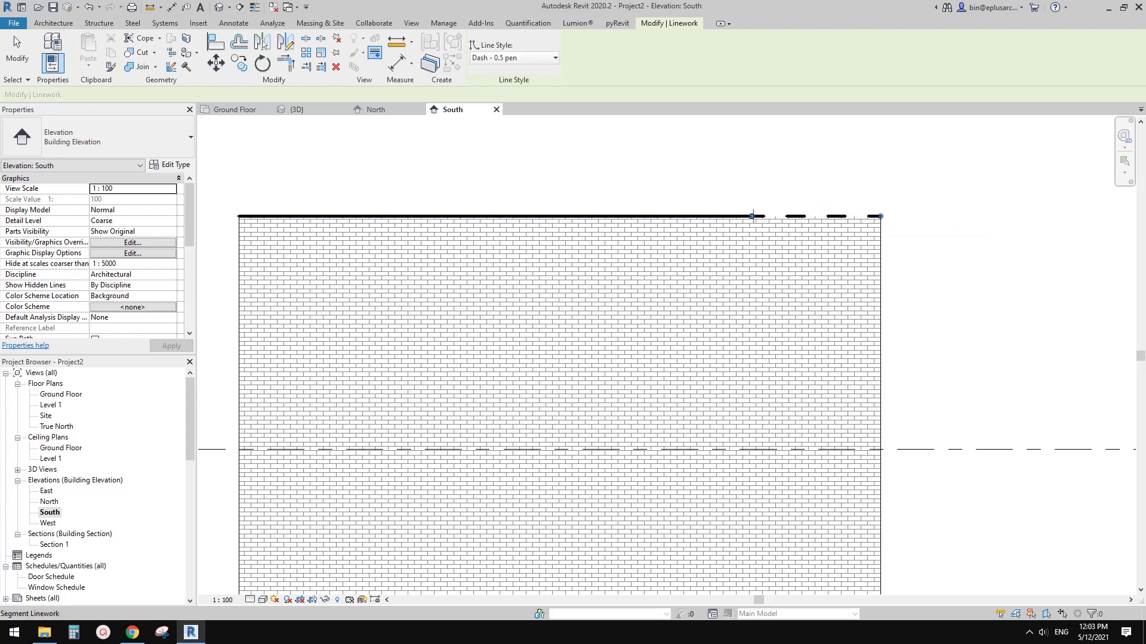
- Adjust the dashed segment's ends so it covers only about the left-hand 30 percent of the wall's top edge, and finish Linework
left_click_drag(752, 216, 724, 217)
left_click_drag(340, 223, 239, 216)
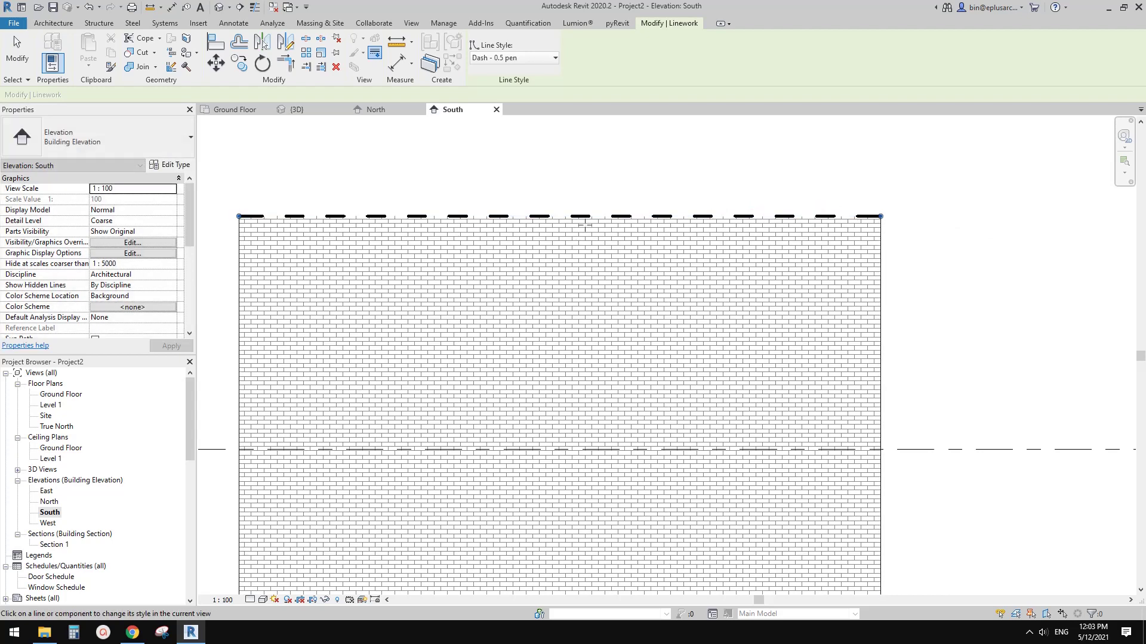
left_click_drag(660, 229, 422, 217)
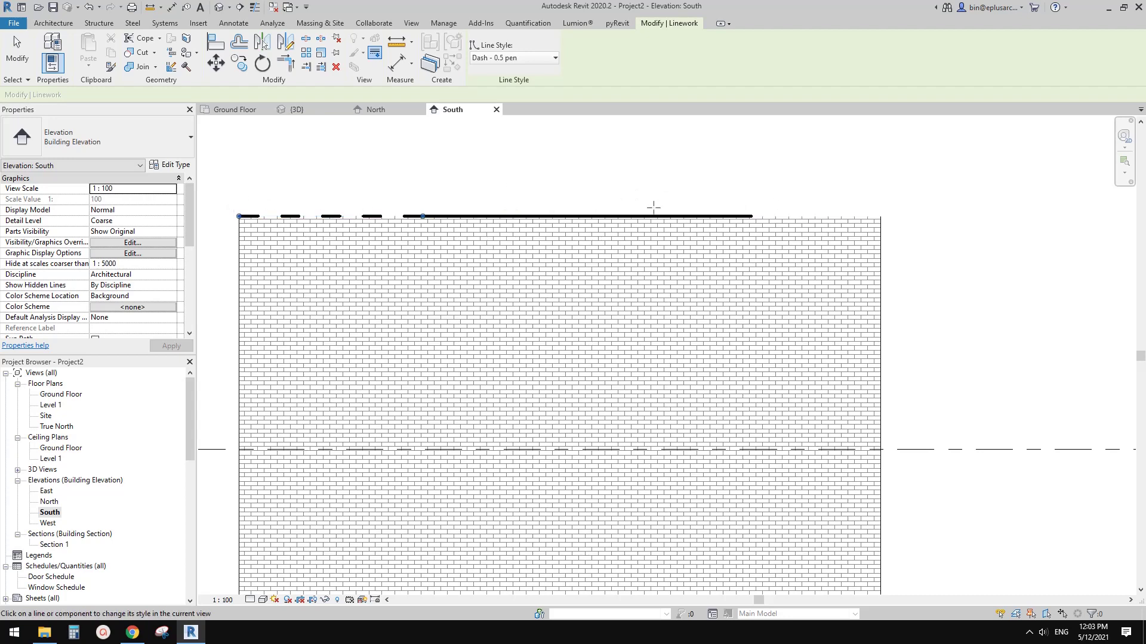
middle_click_drag(641, 179, 643, 184)
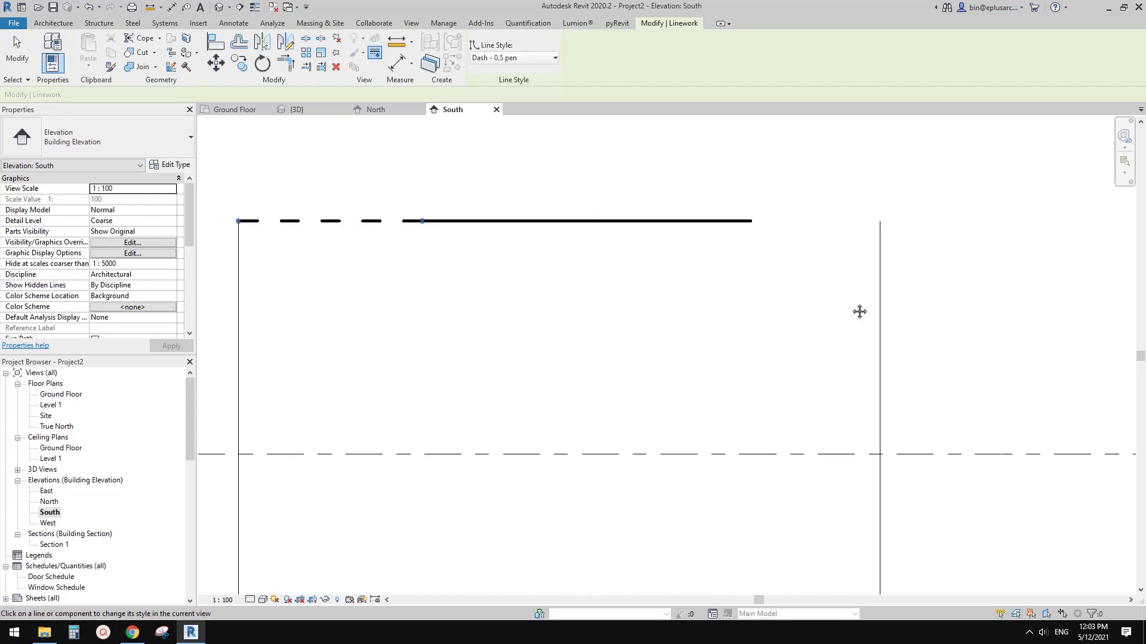
middle_click_drag(859, 312, 846, 312)
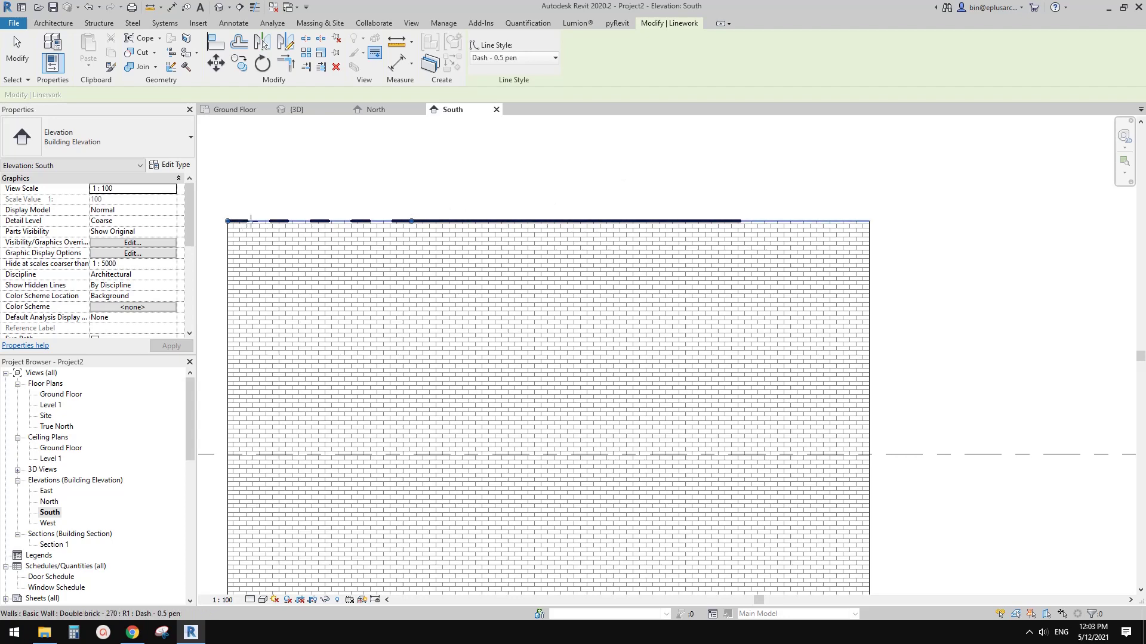
middle_click_drag(574, 244, 585, 245)
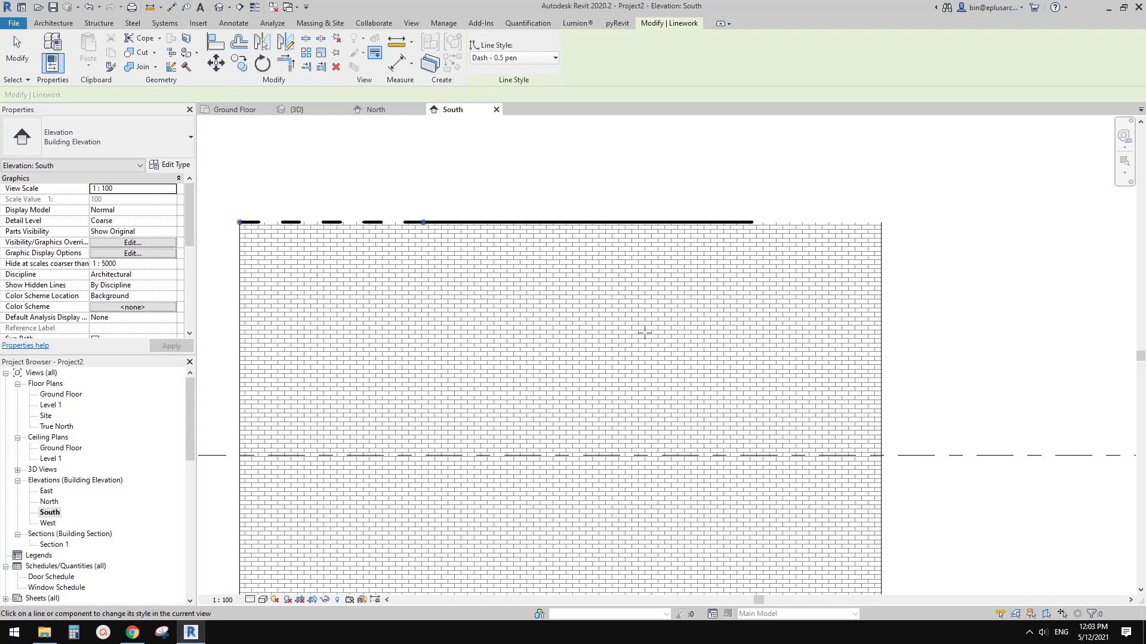
key("Escape")
- Examine the line overrides along the brick wall's top edge, with the wall both selected and unselected
scroll(596, 301, "down", 1)
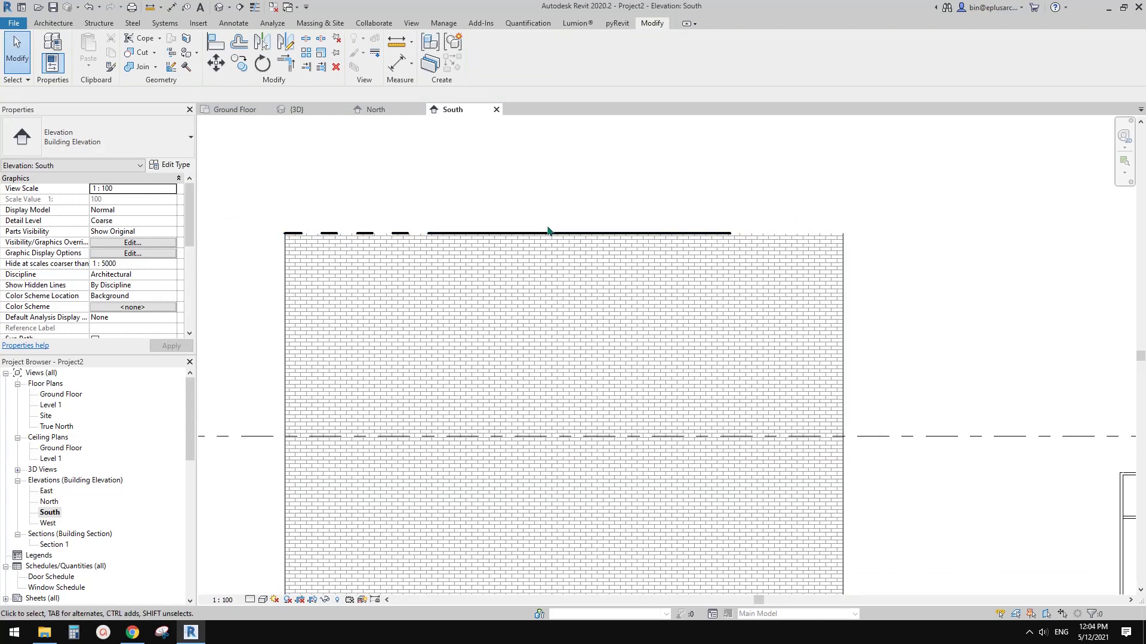
middle_click_drag(539, 212, 539, 221)
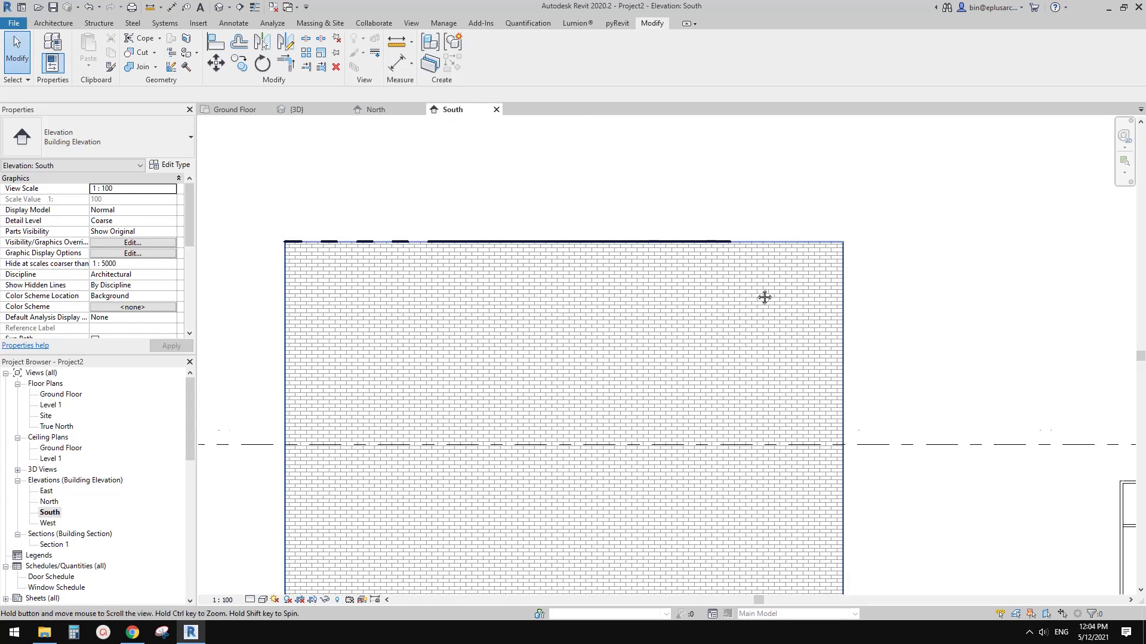
scroll(707, 283, "down", 2)
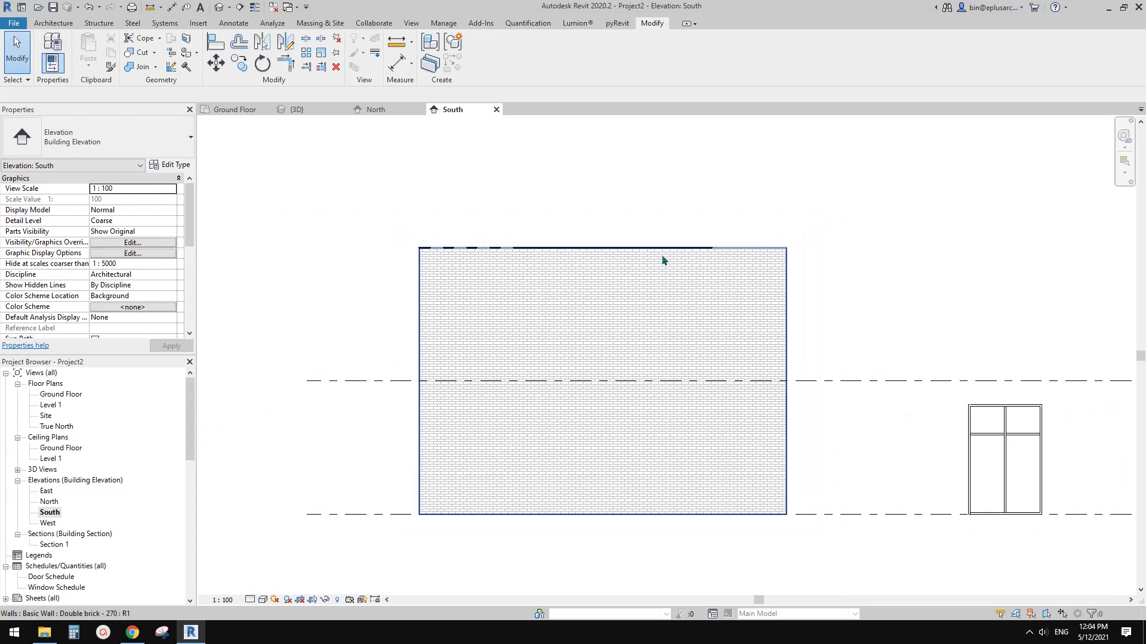
scroll(656, 268, "up", 3)
left_click(559, 253)
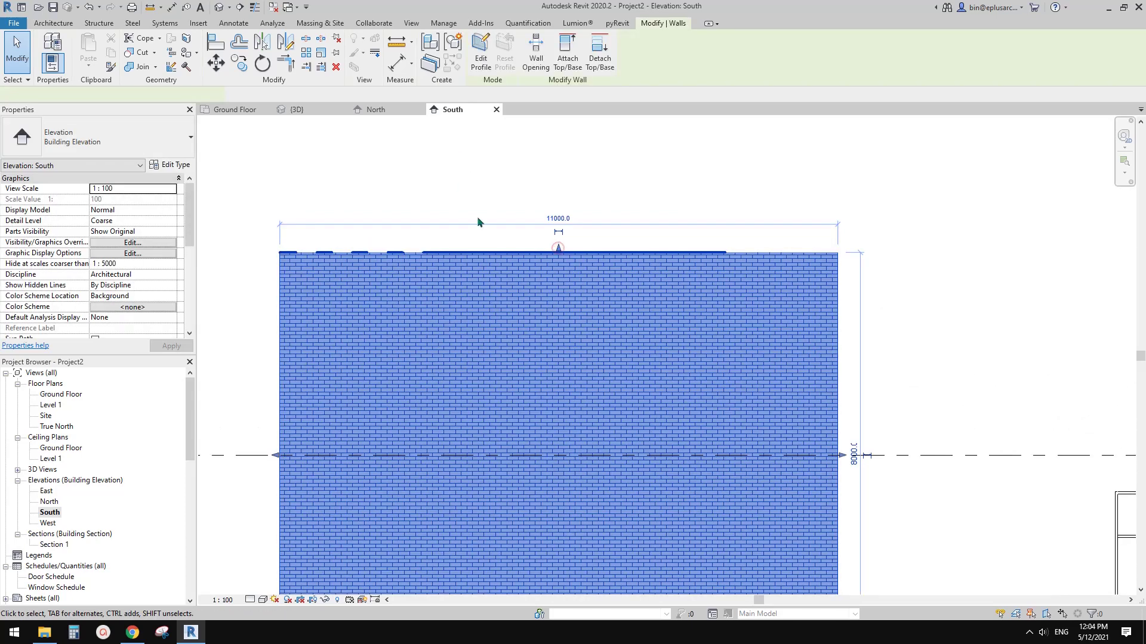
scroll(481, 232, "up", 2)
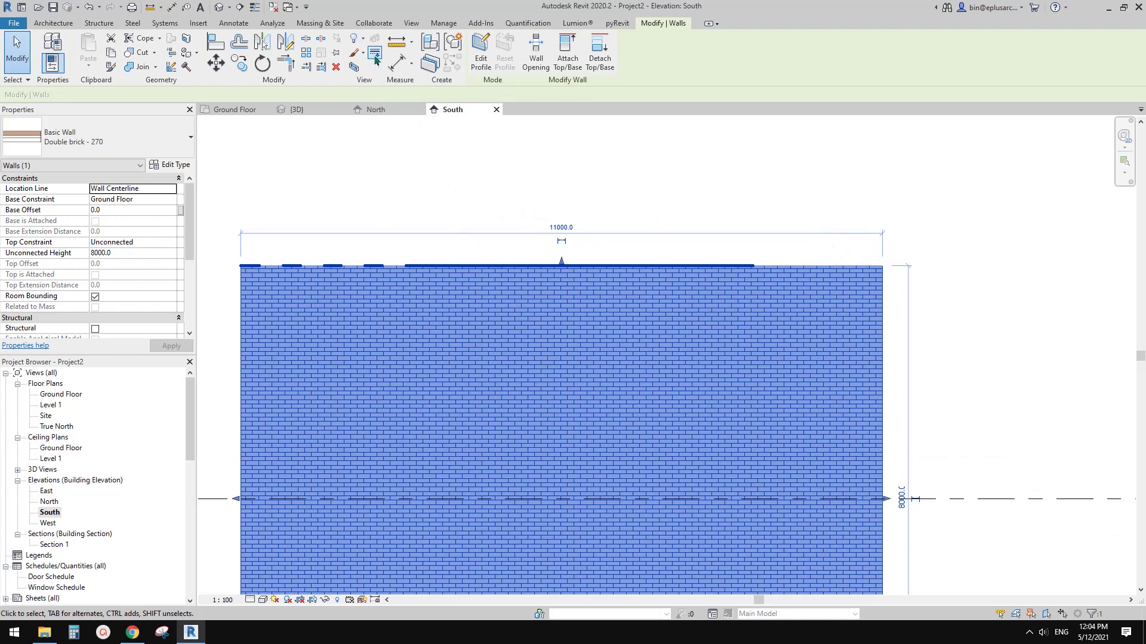
left_click(689, 203)
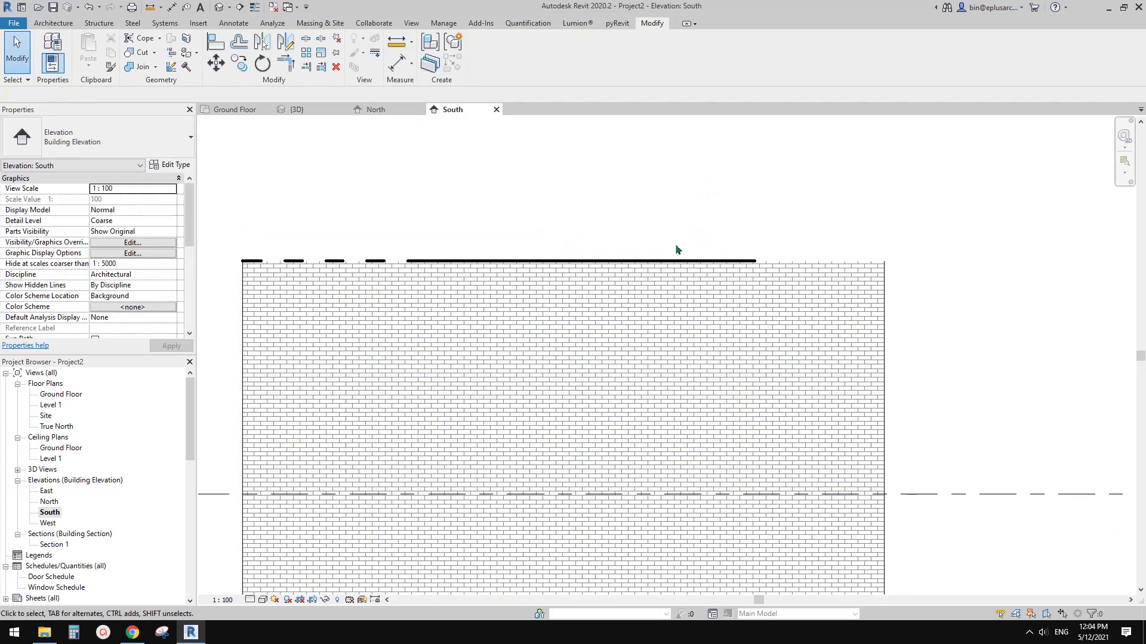
mouse_move(653, 249)
middle_mouse_down()
mouse_move(679, 251)
mouse_move(665, 249)
middle_mouse_up()
left_click(650, 280)
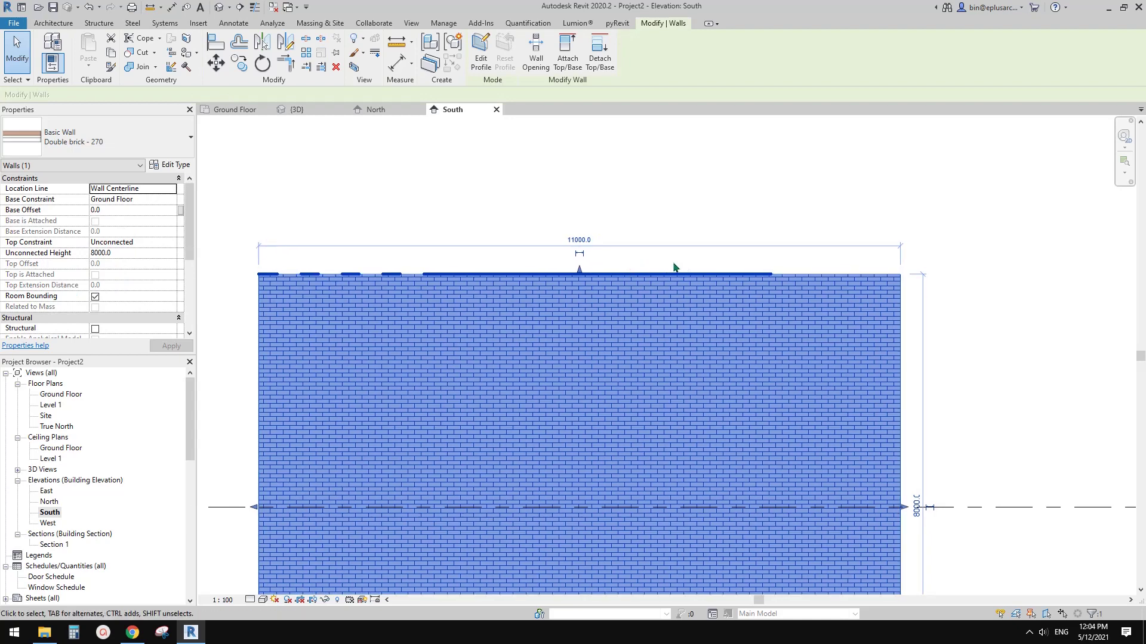
middle_click_drag(656, 262, 670, 249)
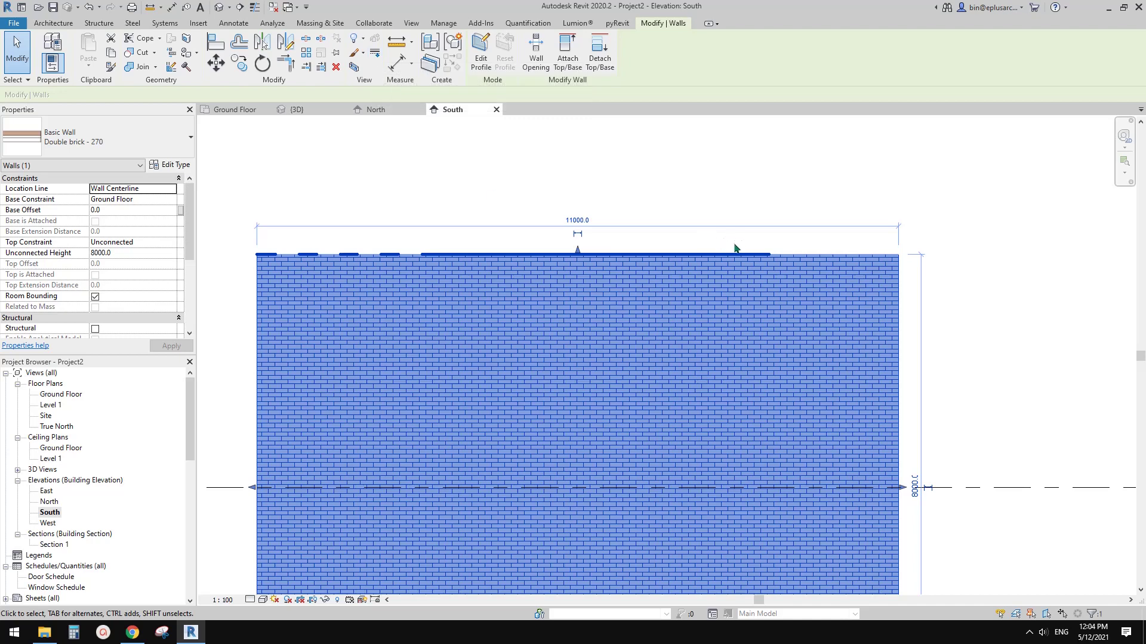
scroll(756, 255, "down", 1)
middle_click_drag(731, 248, 694, 256)
key("Escape")
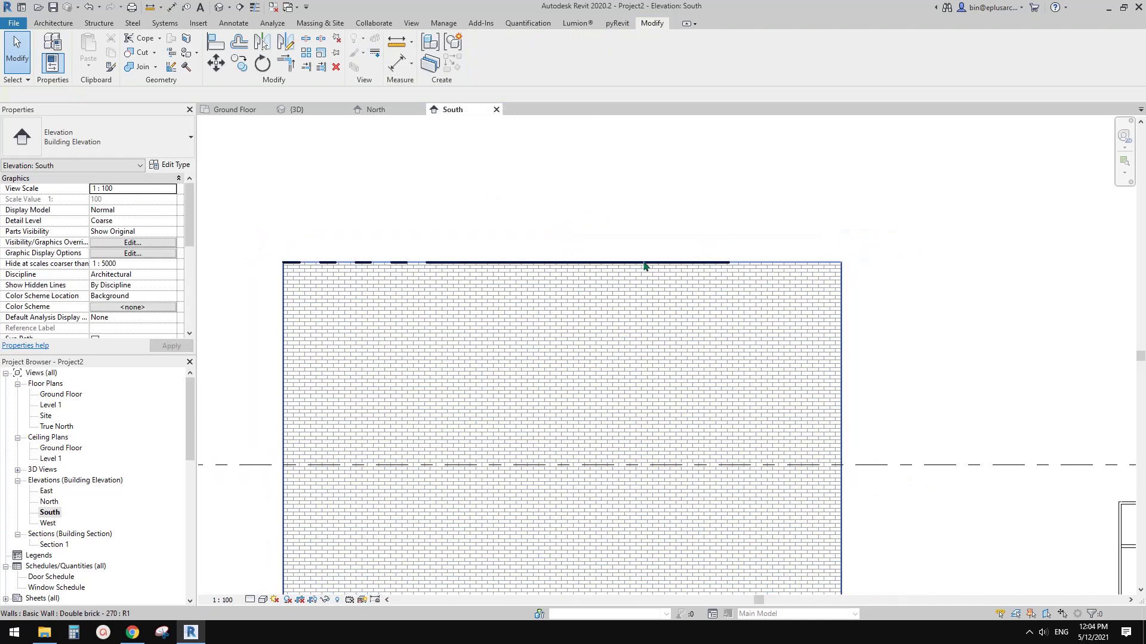
- Use Linework with the <By Category> style on the dashed, wide and invisible segments of the brick wall's top edge, and finish the command
scroll(537, 256, "up", 1)
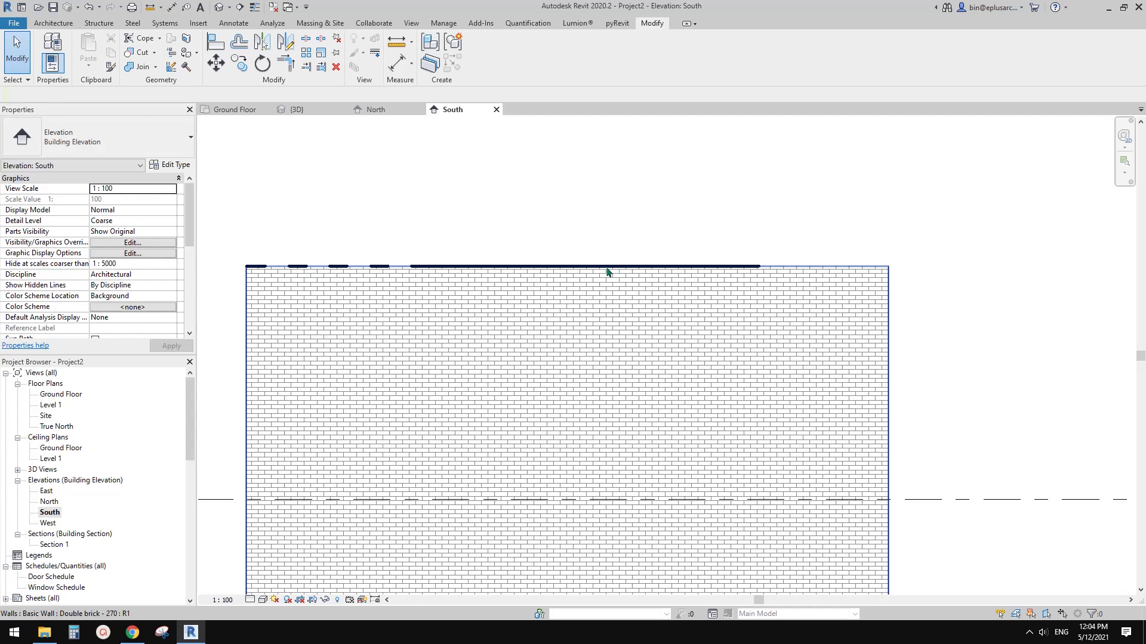
left_click(373, 55)
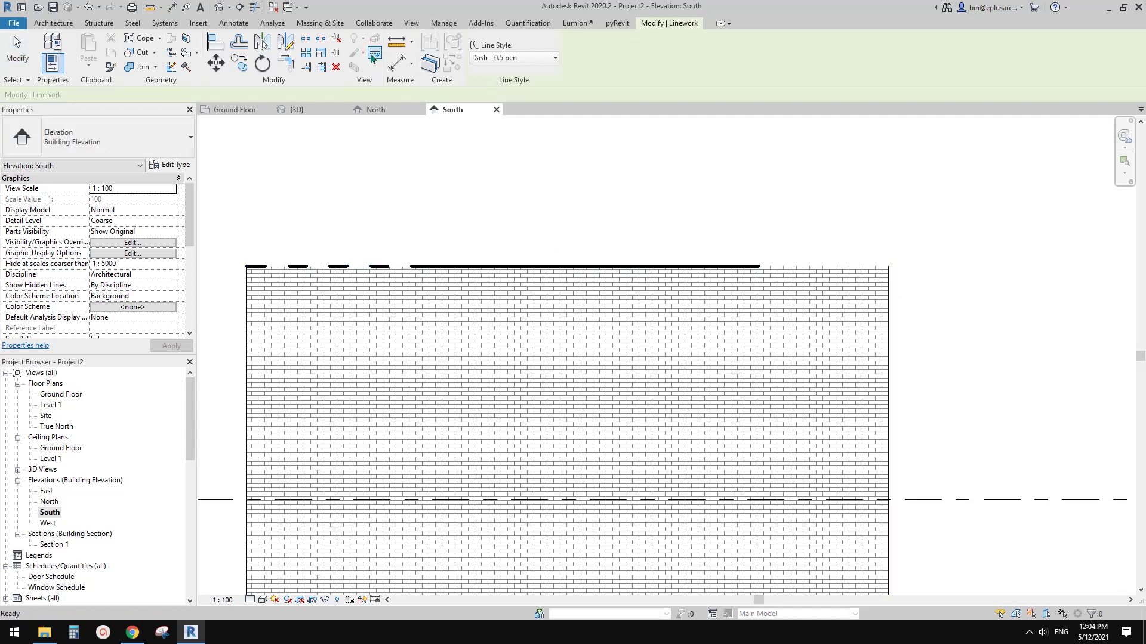
left_click(502, 59)
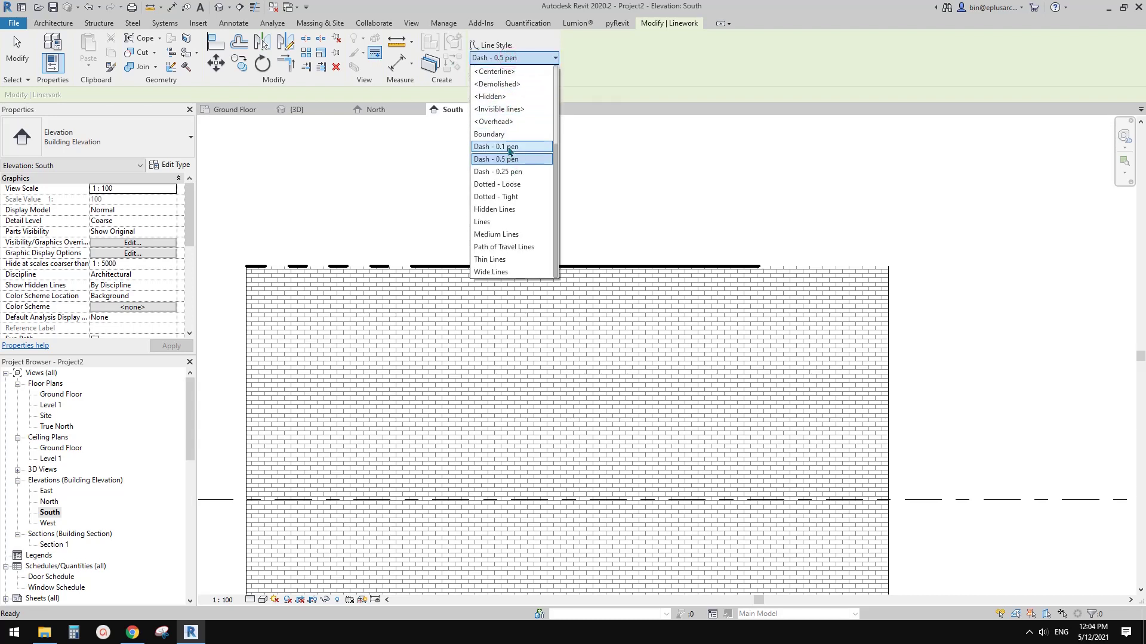
scroll(511, 154, "up", 2)
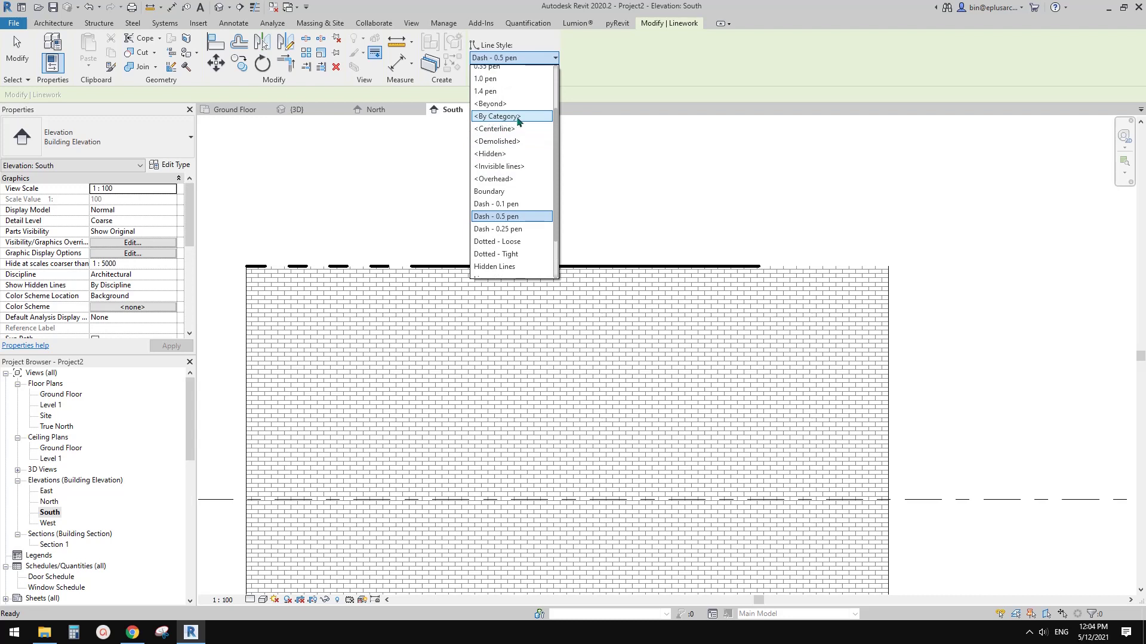
left_click(516, 117)
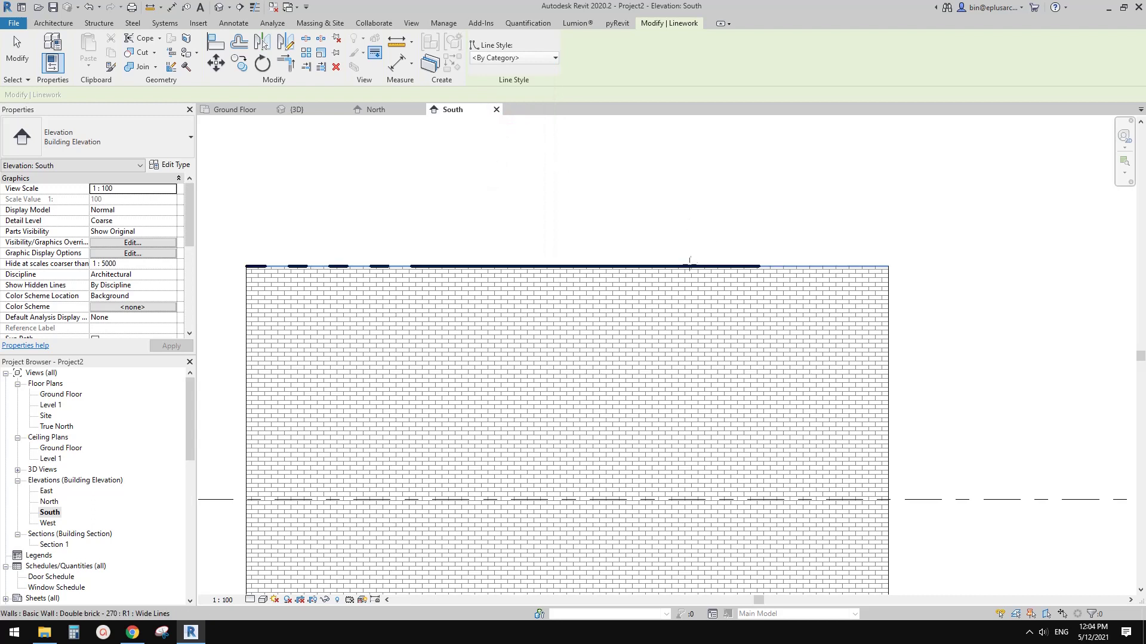
left_click(691, 266)
left_click(370, 267)
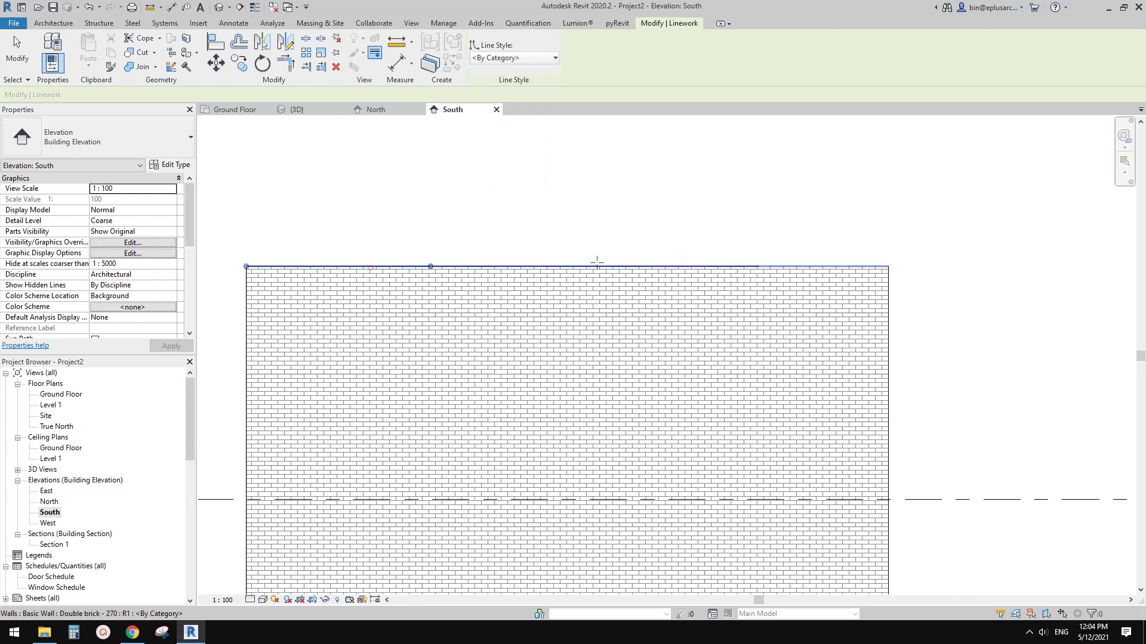
left_click(838, 266)
right_click(582, 211)
left_click(615, 219)
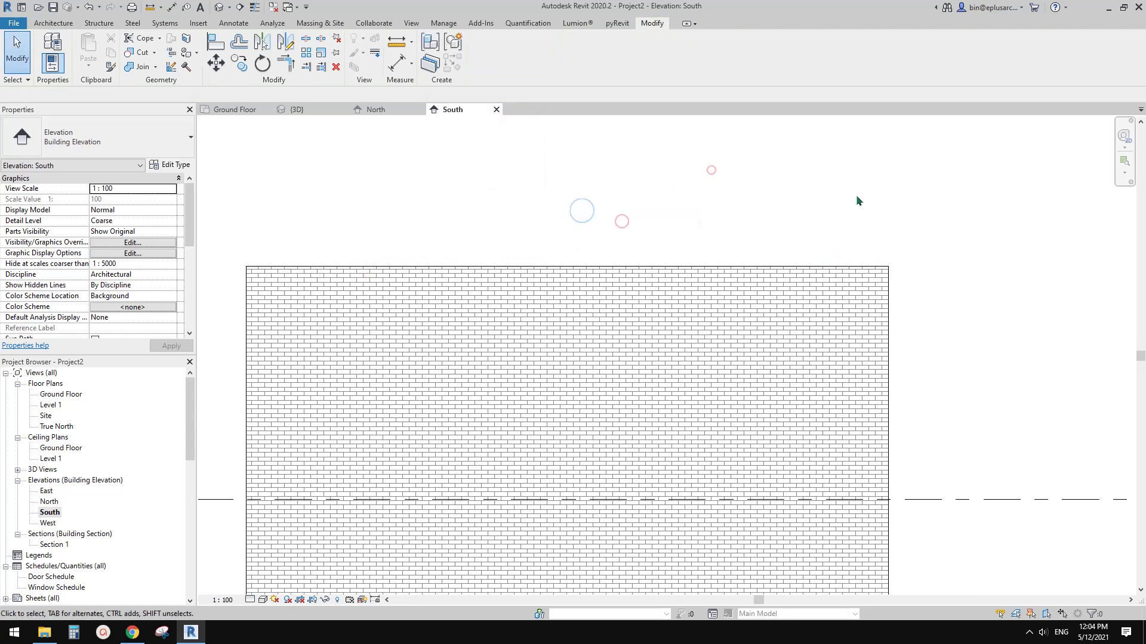
- Select and deselect the brick wall to examine its top edge and overall outline in the South elevation
left_click(738, 267)
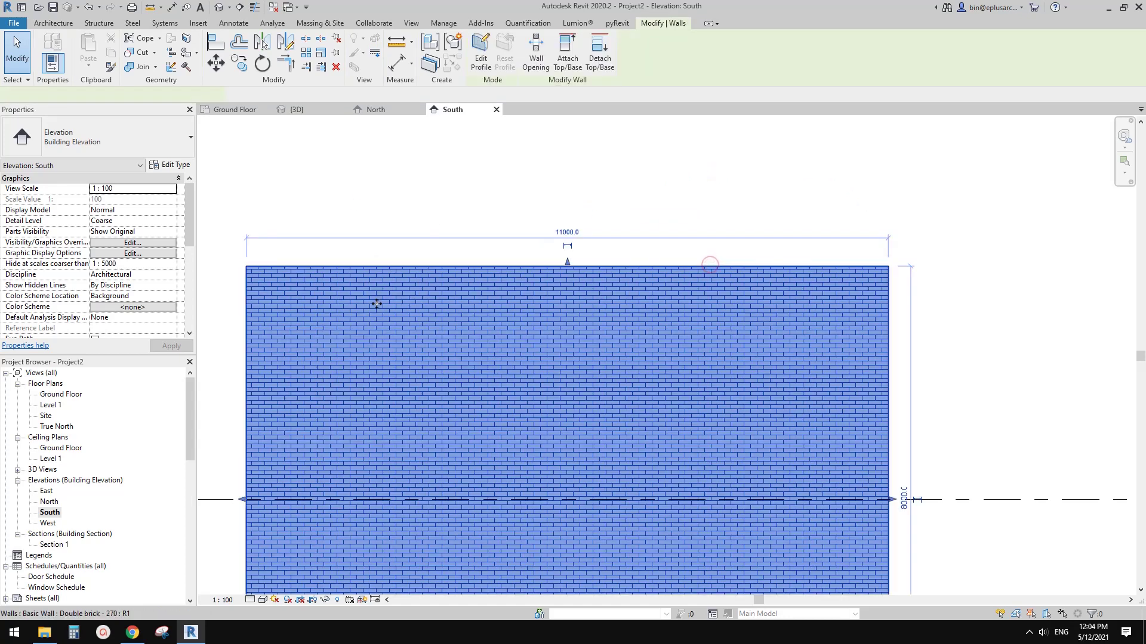
middle_click_drag(397, 327, 412, 245)
right_click(526, 265)
left_click(976, 260)
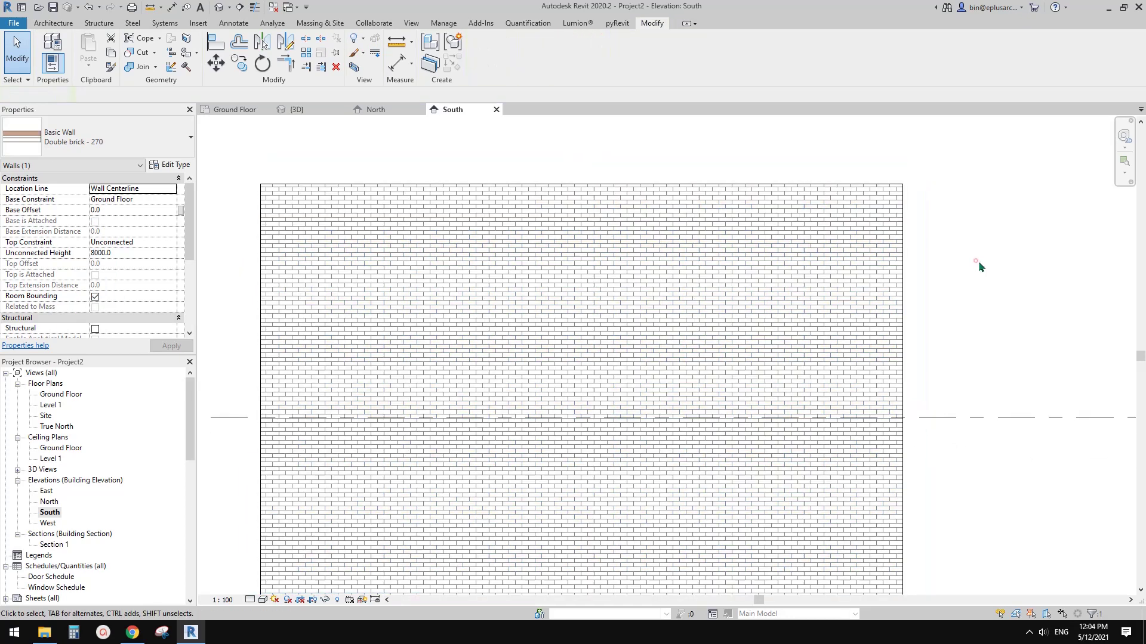
scroll(975, 262, "down", 1)
middle_click_drag(975, 261, 881, 261)
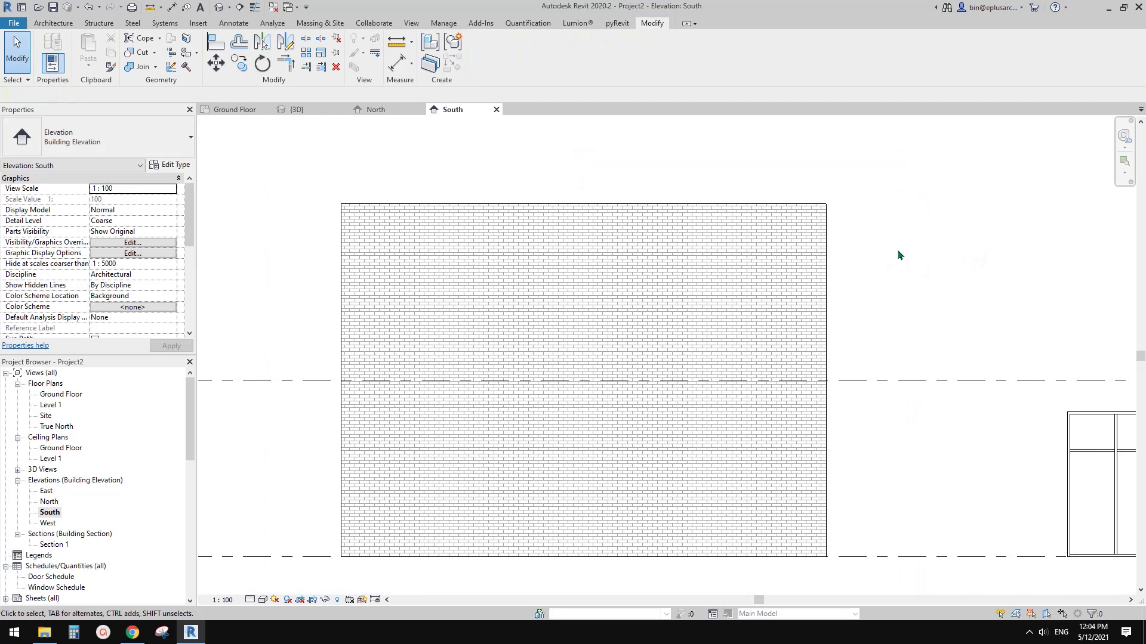
middle_click_drag(897, 249, 864, 243)
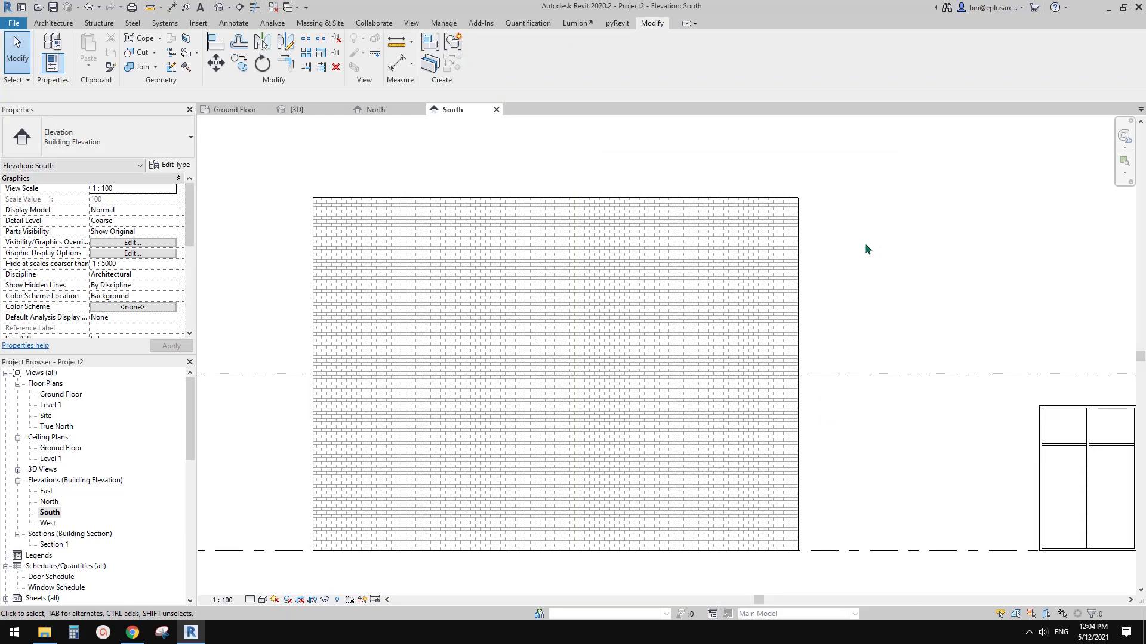
middle_click_drag(608, 246, 535, 253)
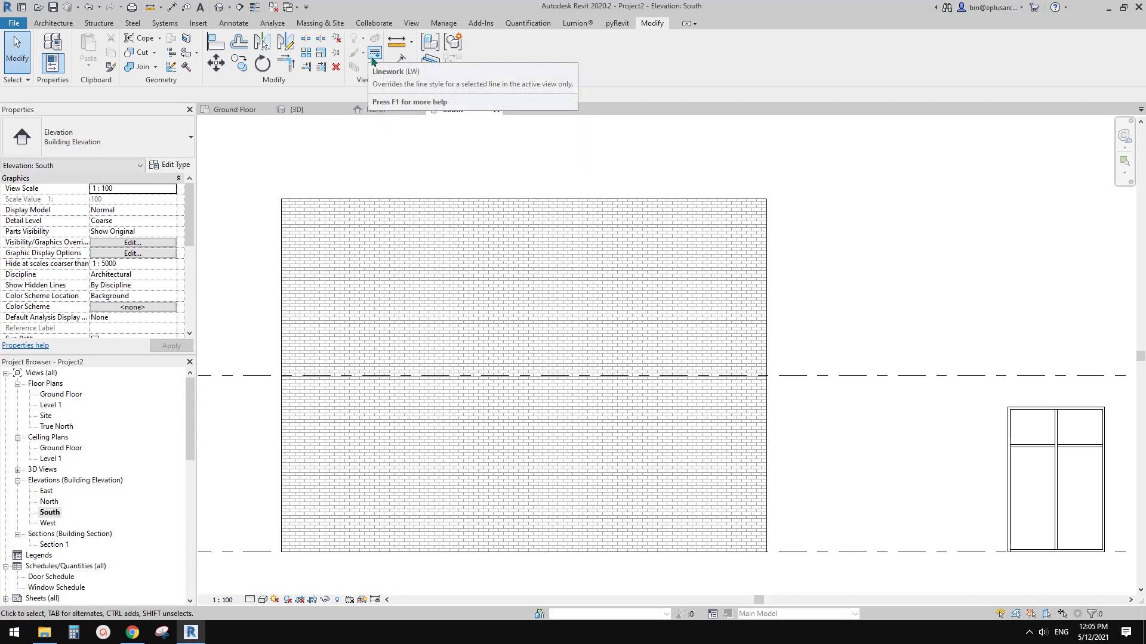
left_click(634, 246)
middle_click_drag(577, 243, 608, 247)
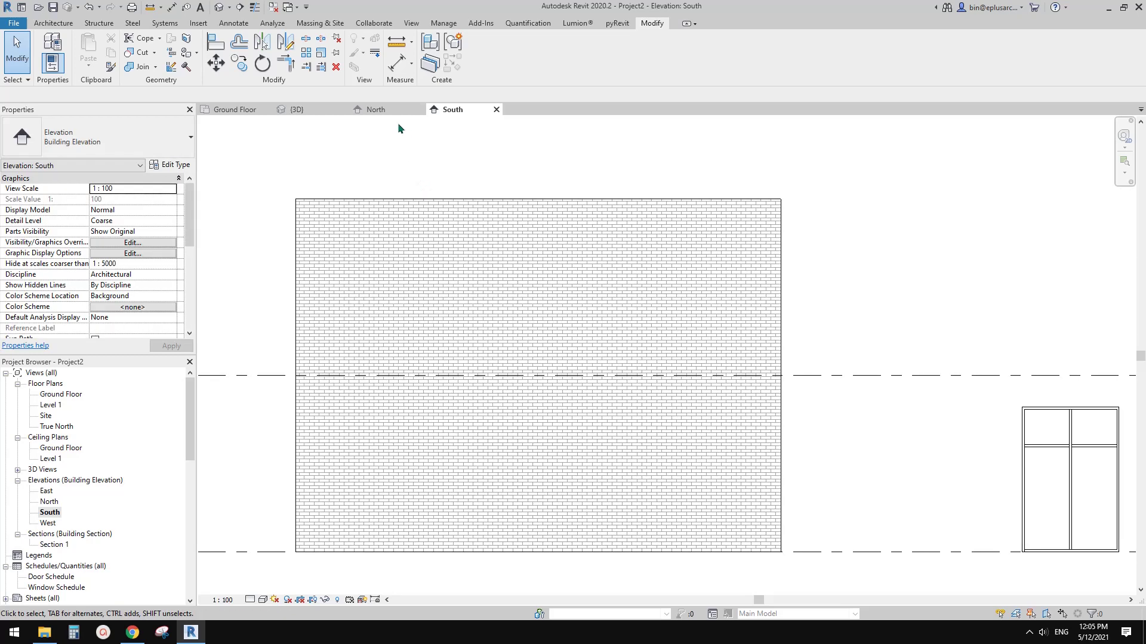
- Use Linework with the <Invisible lines> style to hide the brick wall's whole top edge
left_click(376, 55)
left_click(513, 58)
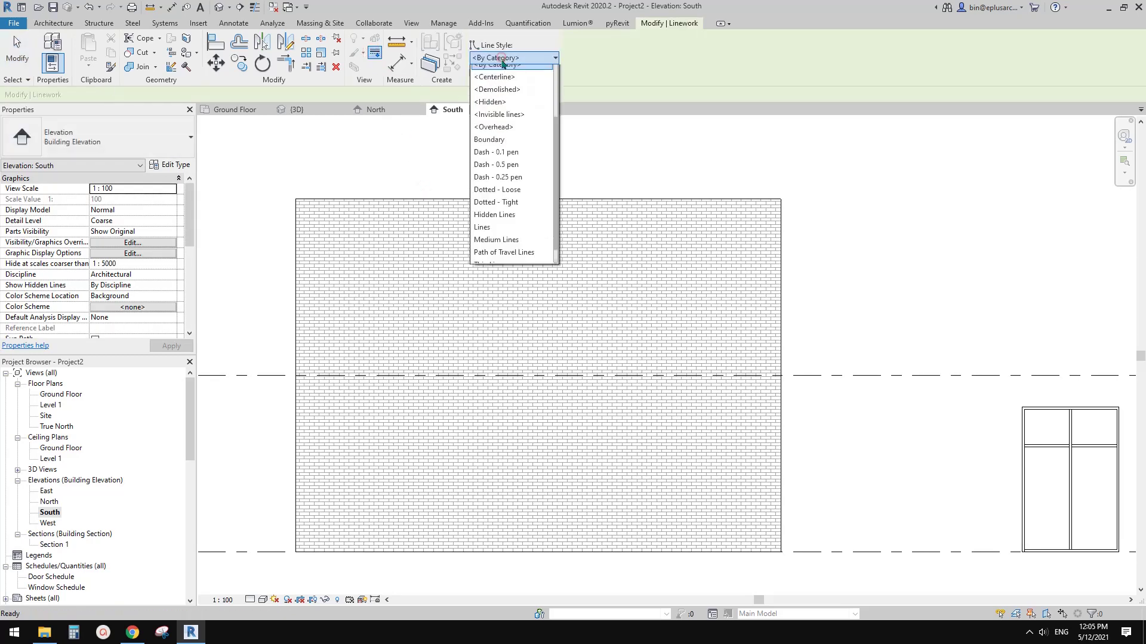
left_click(520, 132)
scroll(528, 155, "up", 1)
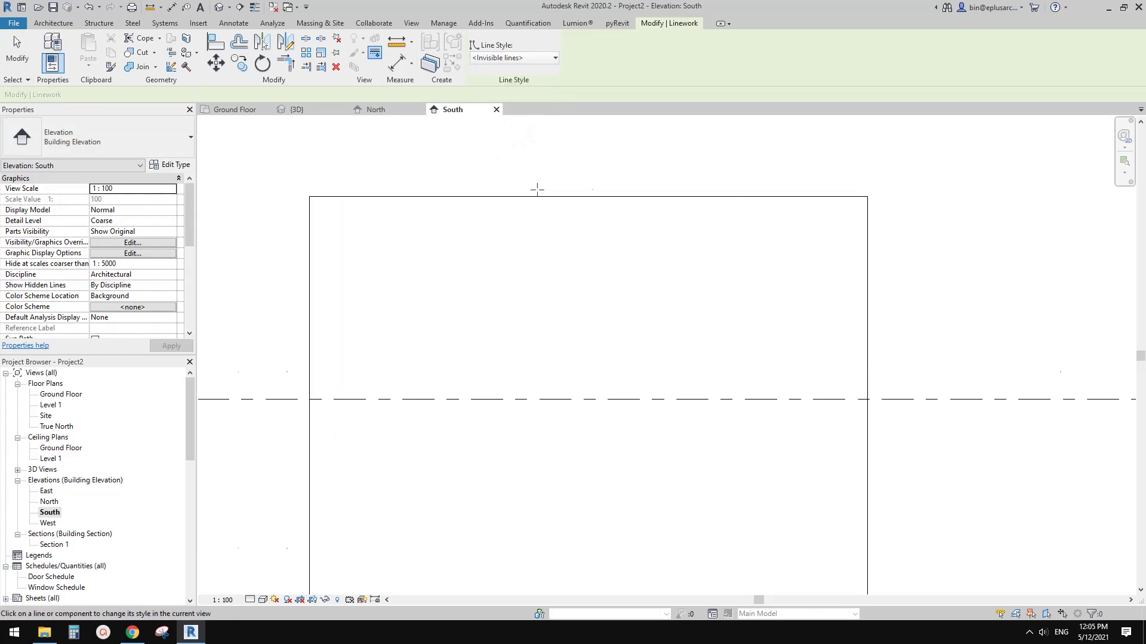
left_click(395, 197)
middle_click_drag(484, 202, 478, 205)
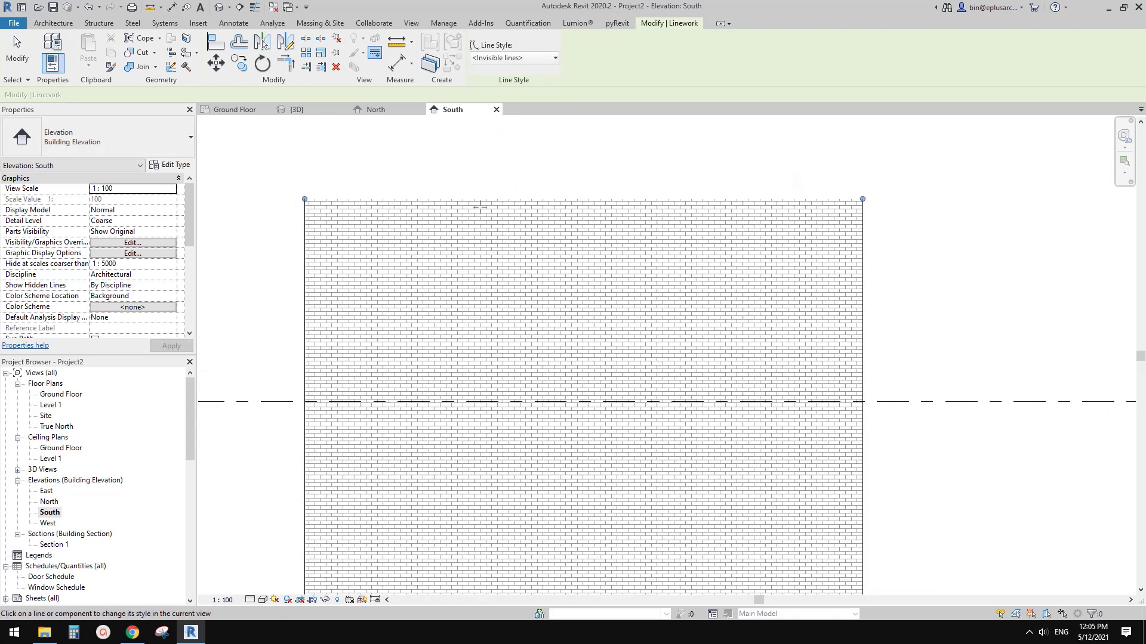
- Finish the Linework command and examine the brick wall's outline in the South elevation
key("Escape")
scroll(611, 197, "down", 1)
middle_click_drag(699, 245, 639, 253)
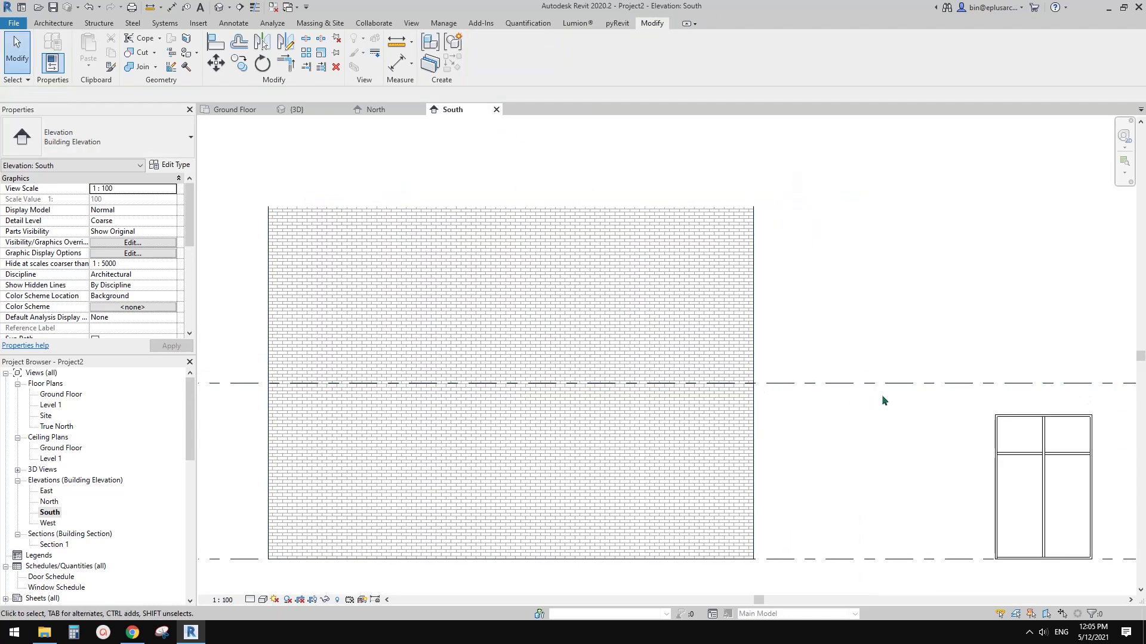
middle_click_drag(483, 418, 503, 387)
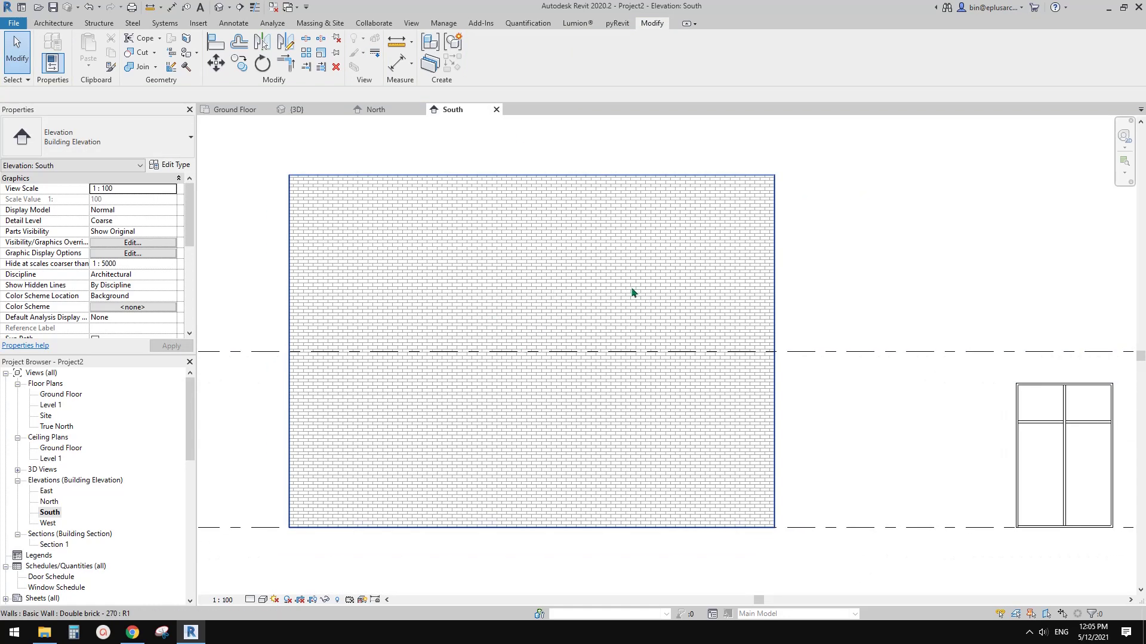
middle_click_drag(807, 311, 807, 322)
middle_click_drag(561, 224, 566, 227)
left_click(375, 55)
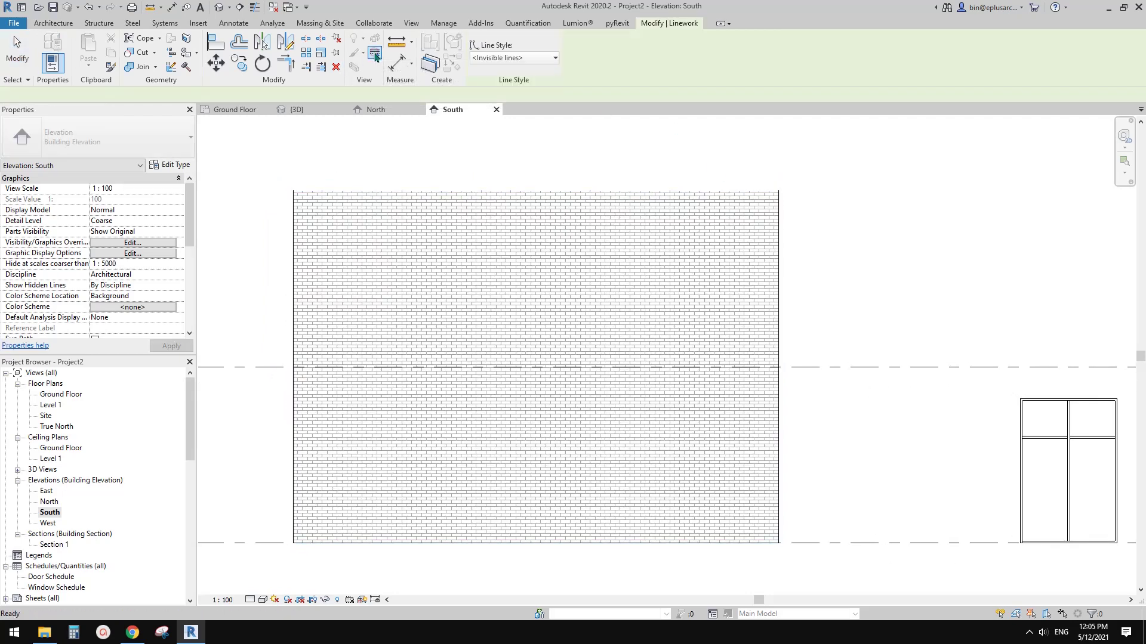
left_click(474, 58)
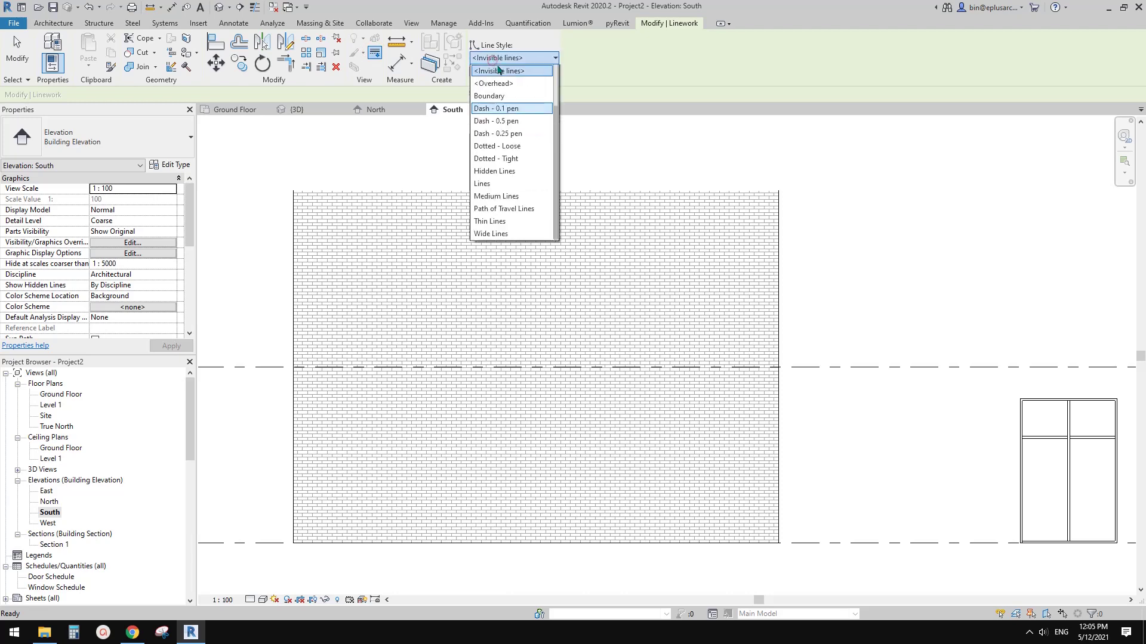
left_click(895, 185)
key("Escape")
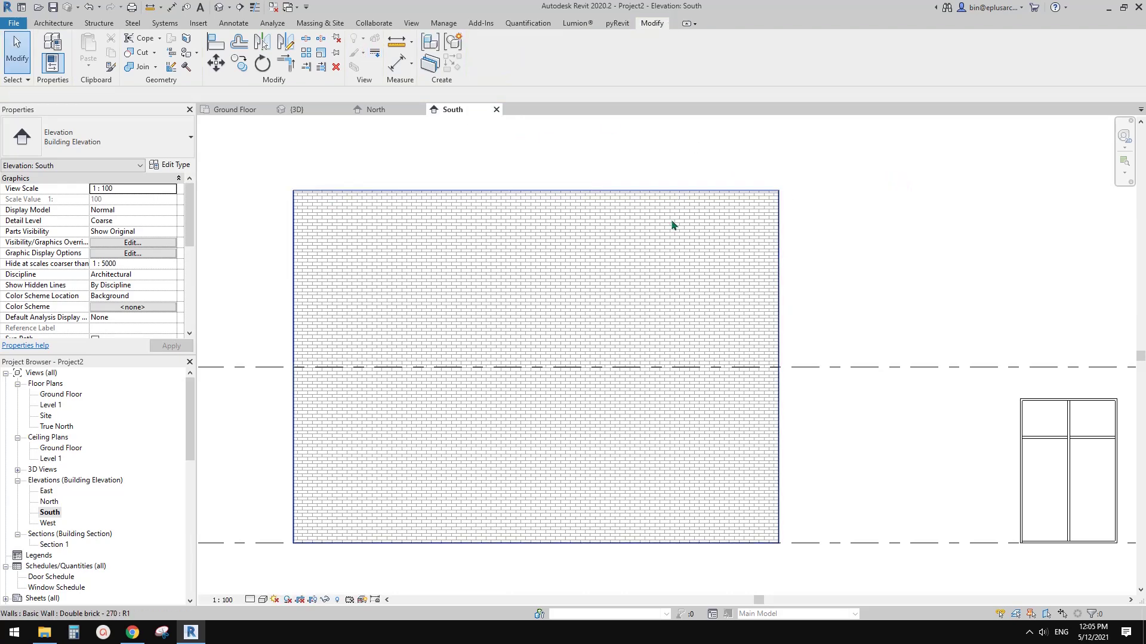
- Examine the brick wall's hidden top edge against the rest of the South elevation
scroll(633, 206, "down", 3)
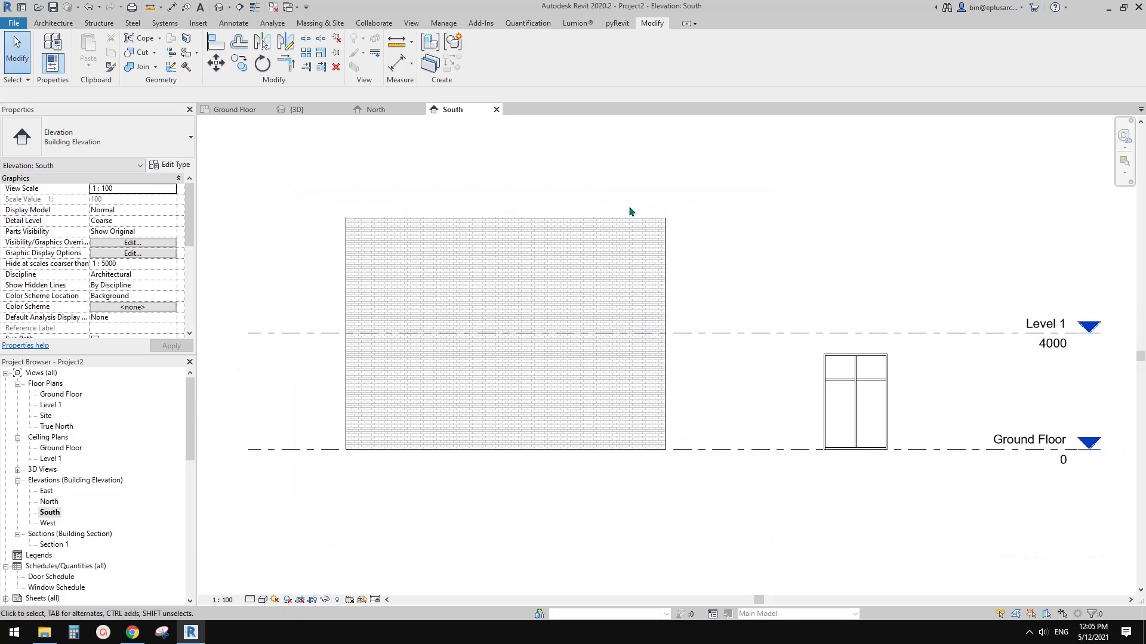
scroll(632, 210, "up", 3)
left_click(573, 221)
middle_click_drag(529, 162, 583, 169)
left_click(566, 154)
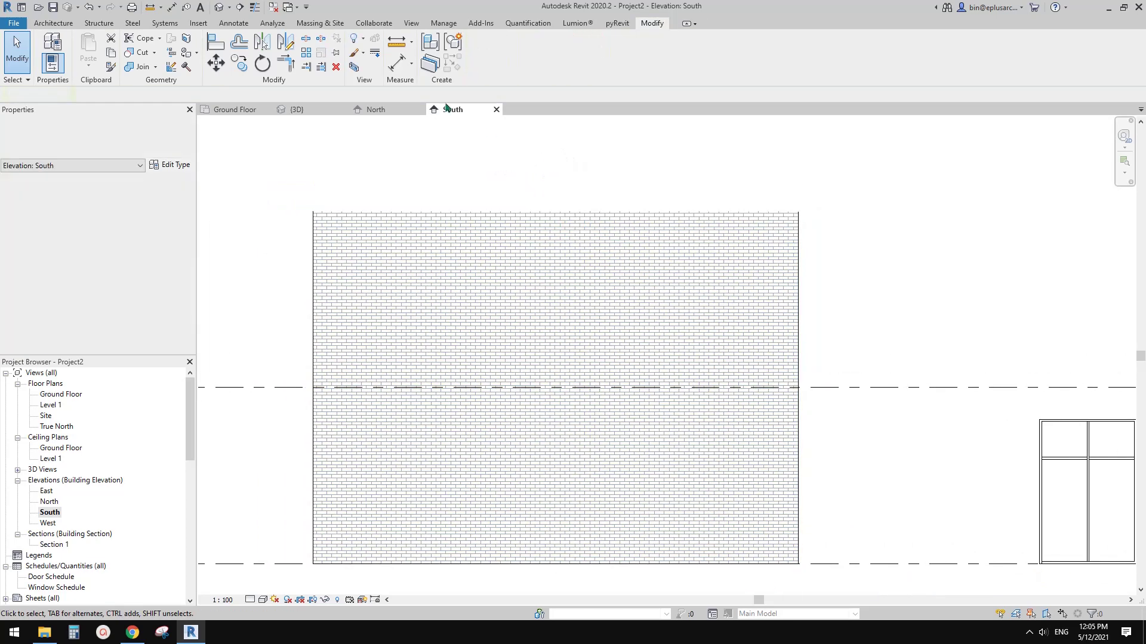
- Look through the line styles available for Linework, then leave the command without restyling any edge
left_click(375, 53)
middle_click_drag(562, 195, 568, 181)
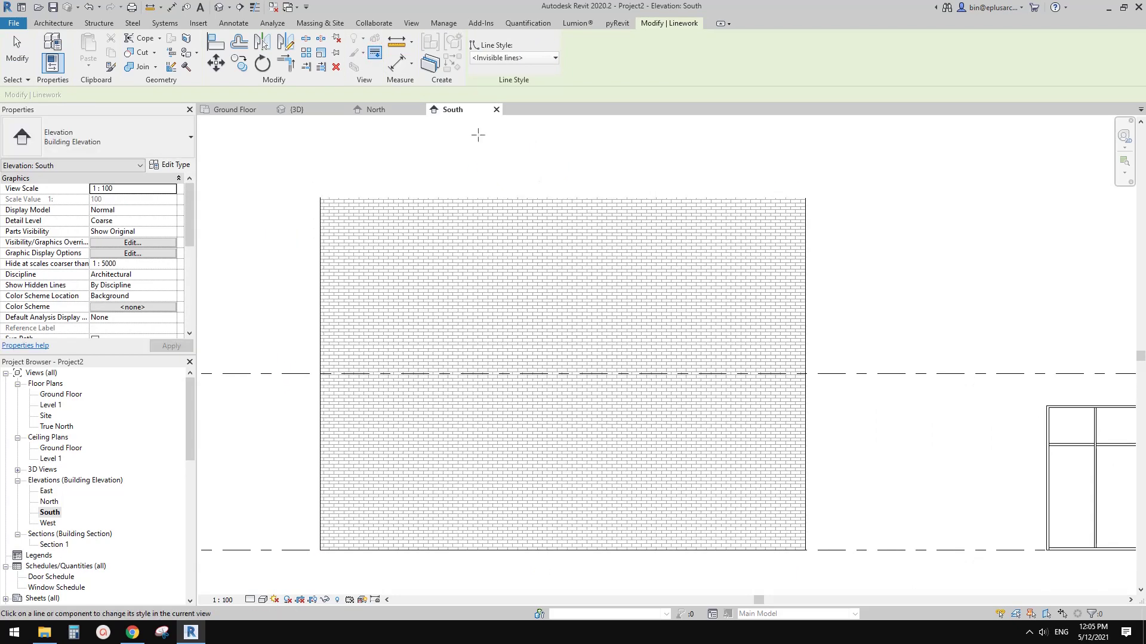
left_click(521, 58)
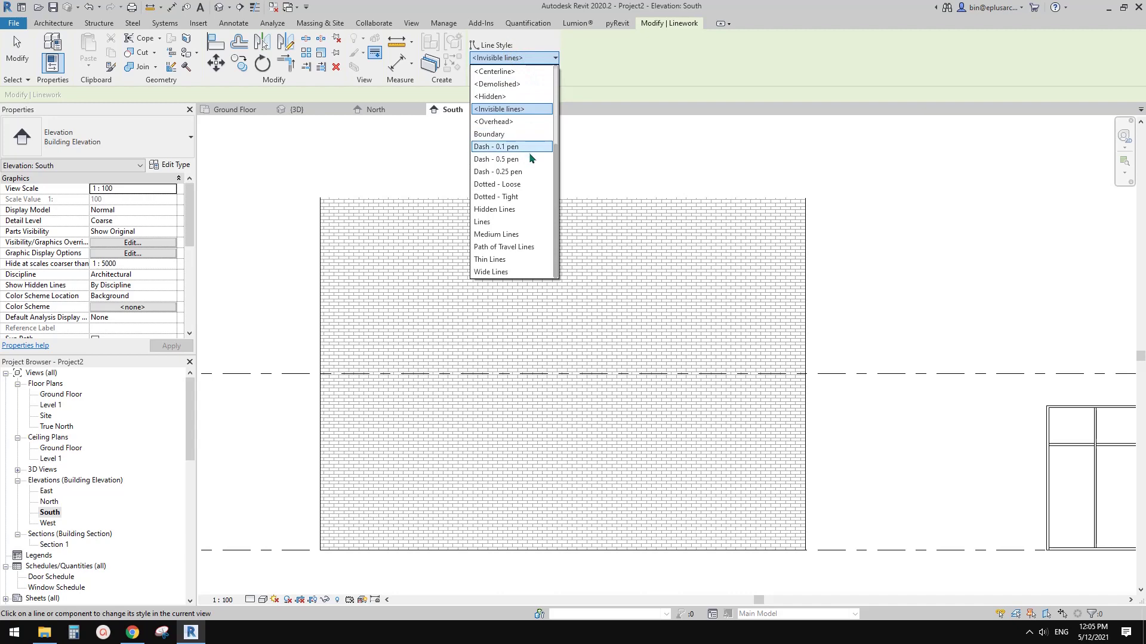
key("Escape")
key("Escape")
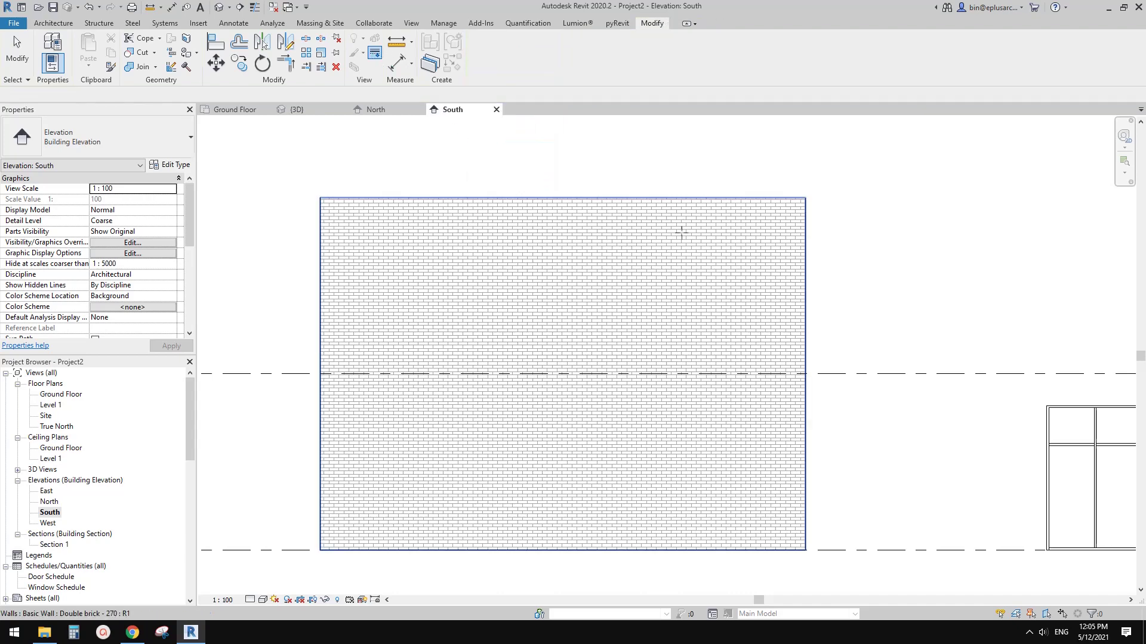
left_click(375, 53)
key("Escape")
key("Escape")
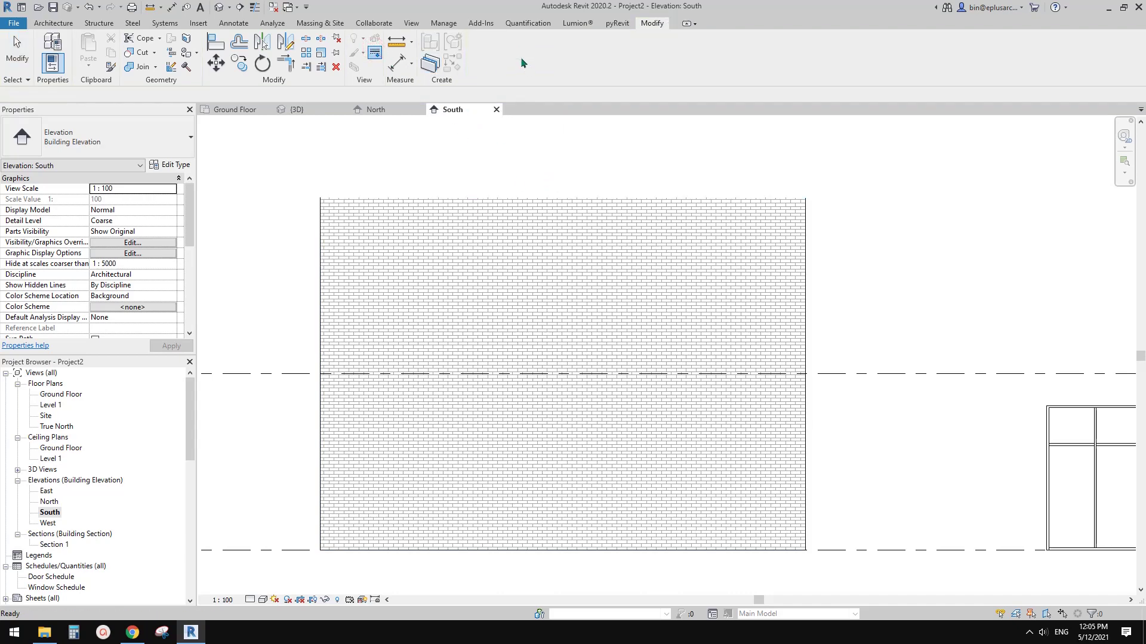
left_click(375, 55)
left_click(508, 58)
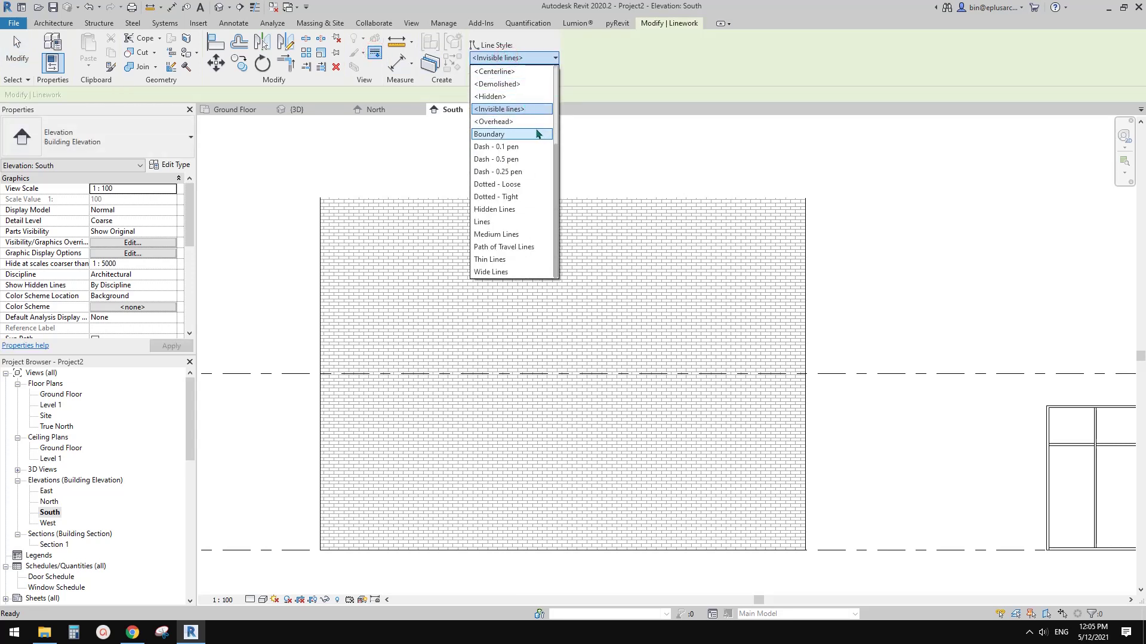
scroll(525, 185, "up", 3)
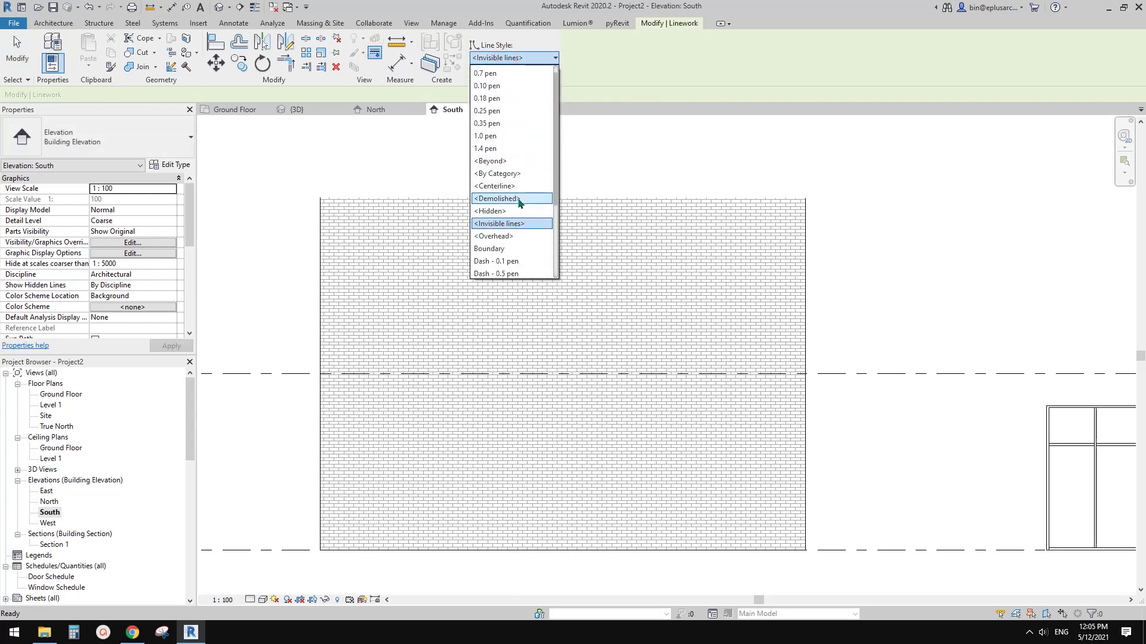
scroll(530, 211, "down", 1)
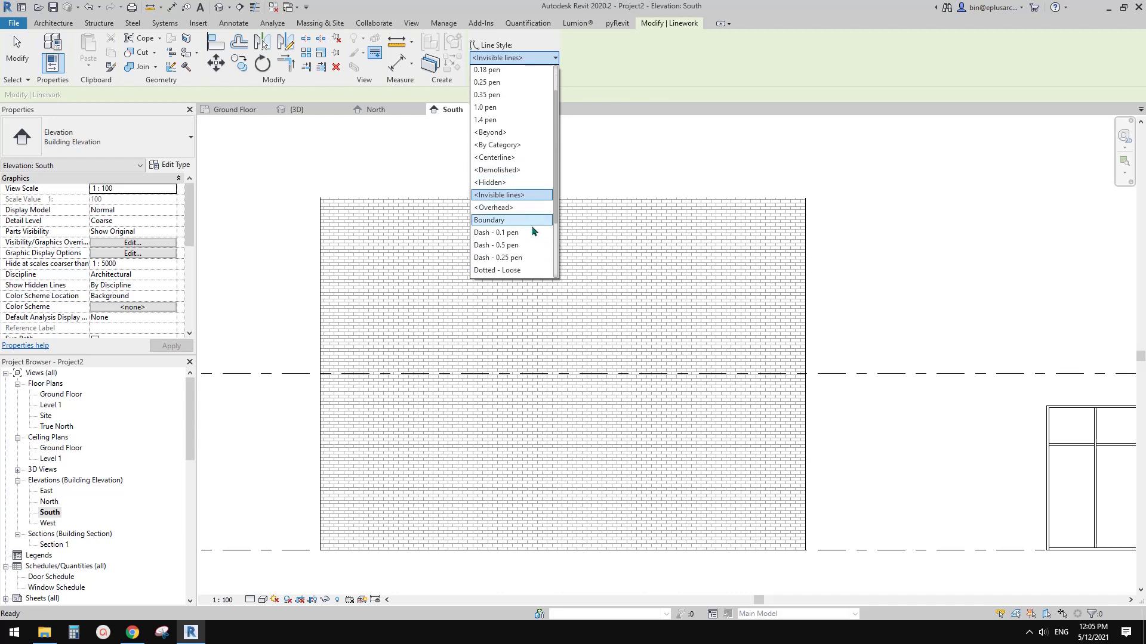
left_click(531, 232)
key("Escape")
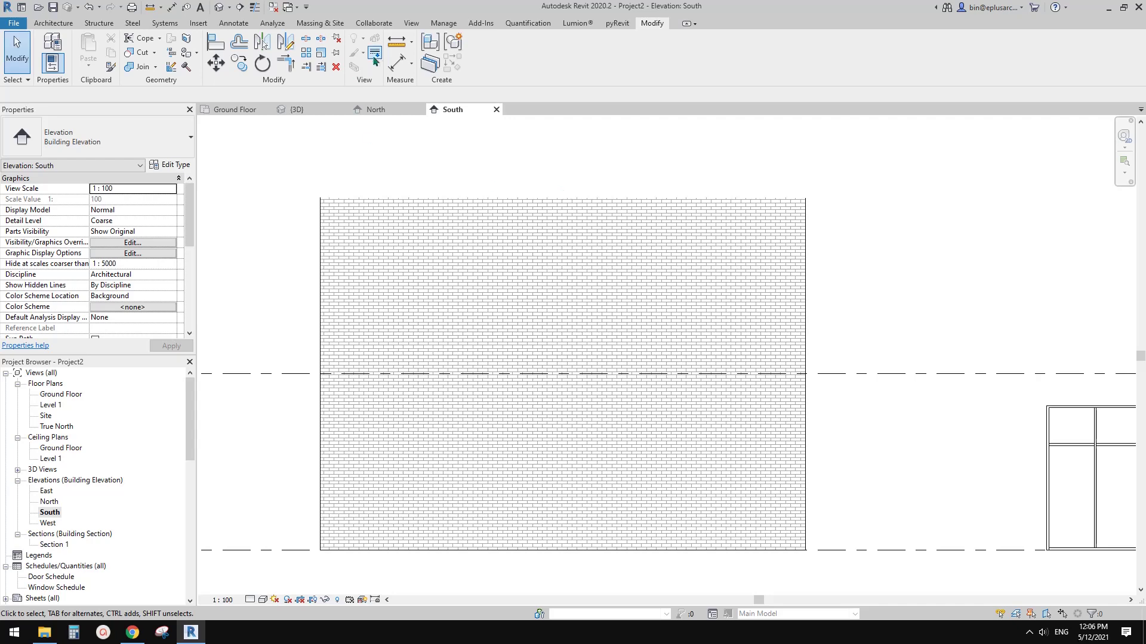
- Use Linework with the <By Category> style to reset the brick wall's whole top edge, and finish the command
left_click(374, 57)
left_click(499, 58)
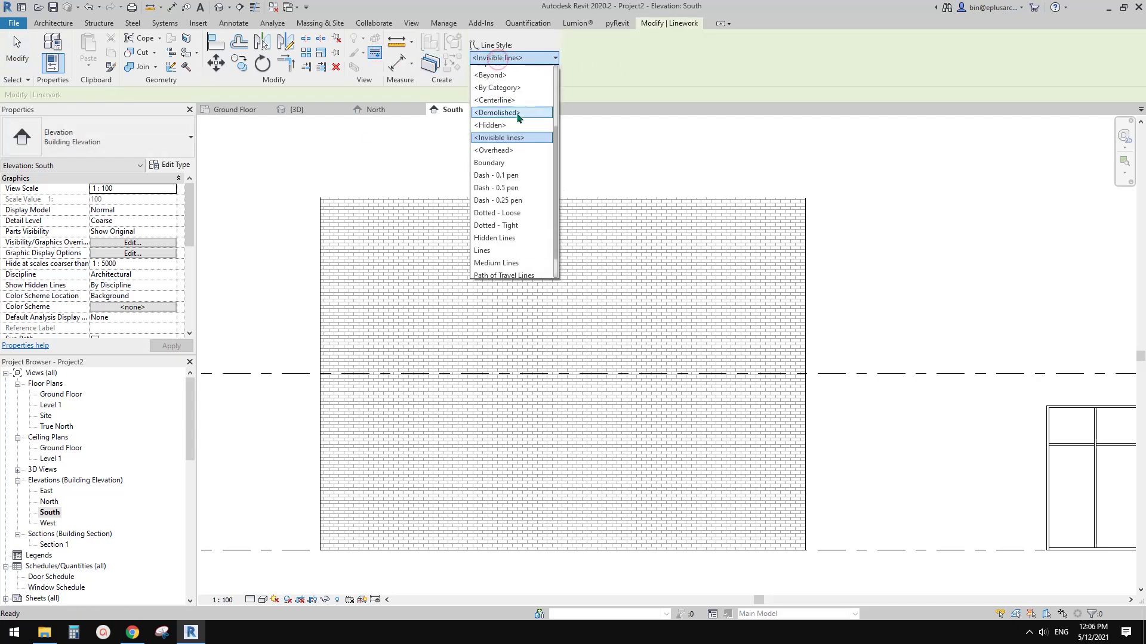
left_click(497, 88)
right_click(645, 147)
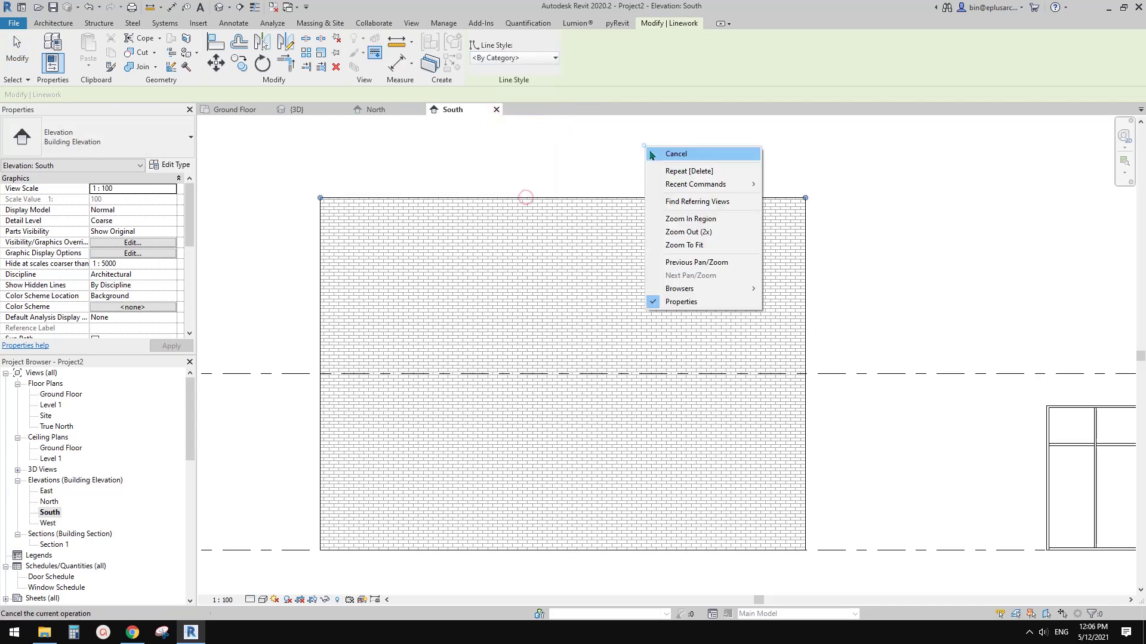
left_click(650, 152)
right_click(645, 147)
left_click(673, 156)
middle_click_drag(947, 289, 943, 269)
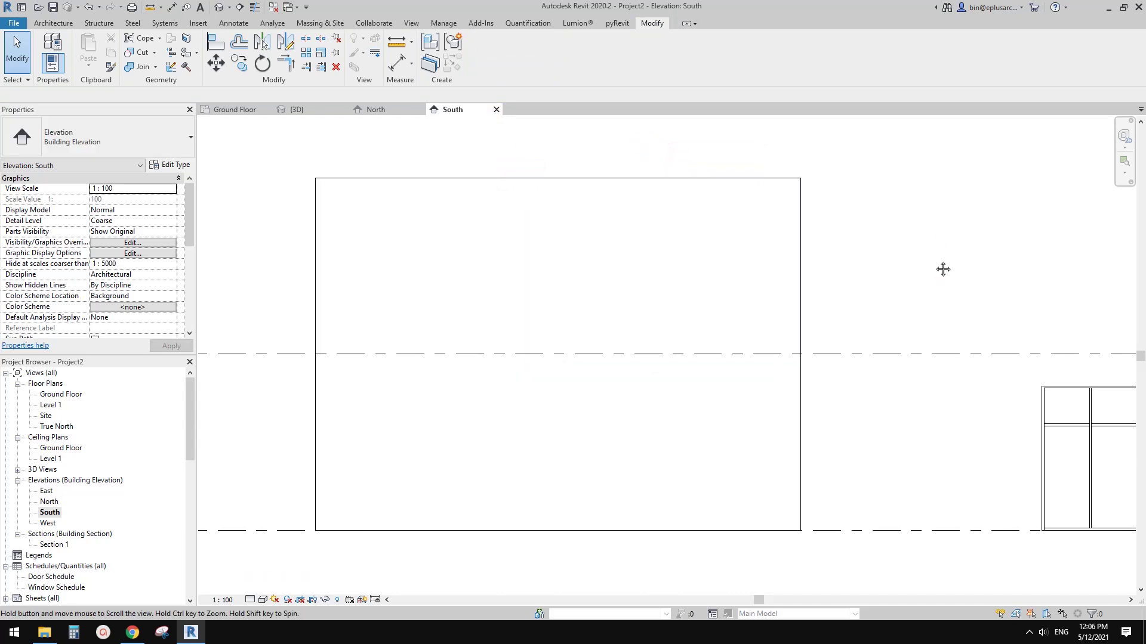